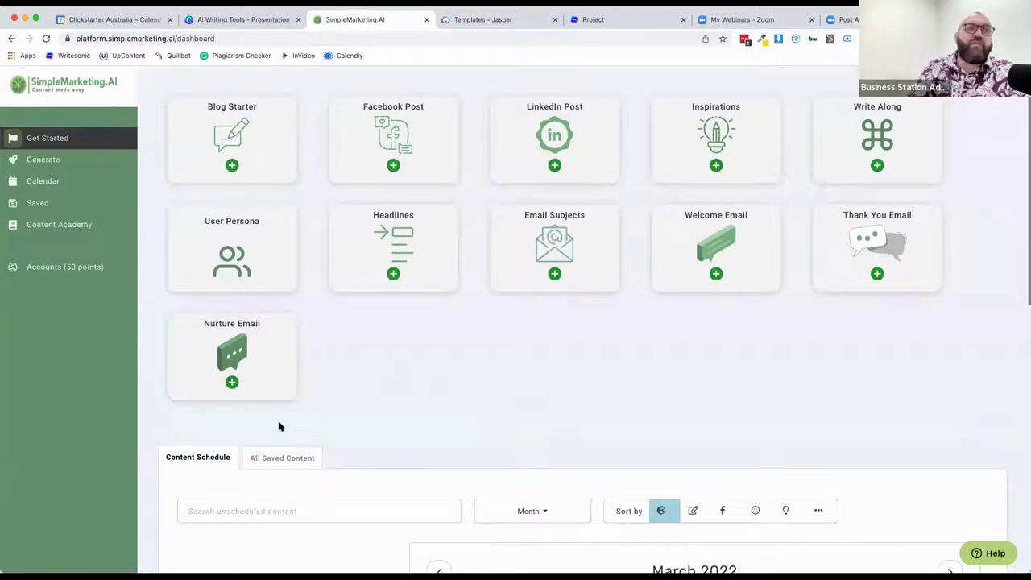
Look over the content schedule on the dashboard, including the unscheduled items and the March 2022 calendar.
{"action": "scroll", "coordinate": [394, 396], "scroll_direction": "down", "scroll_amount": 6}
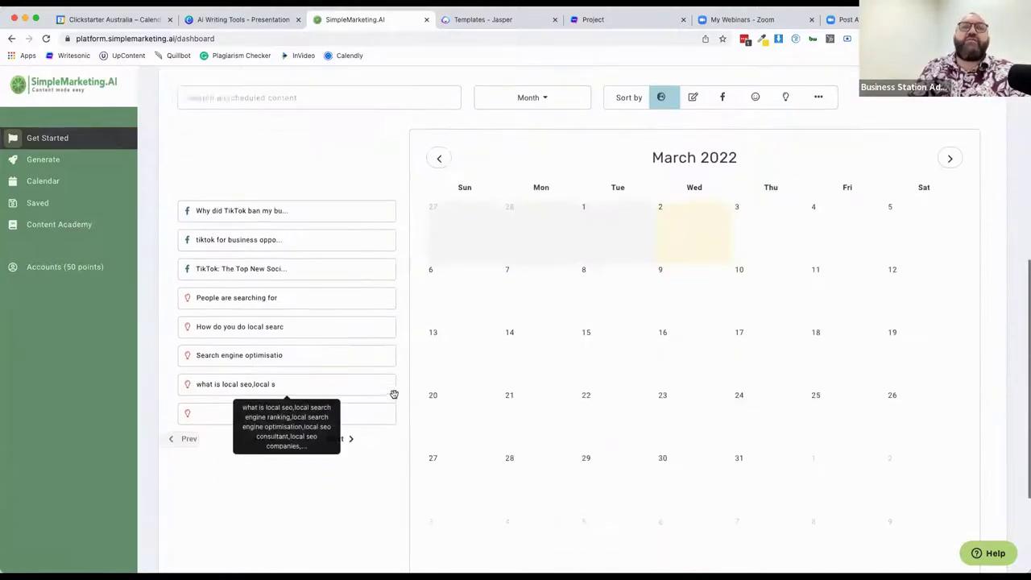
{"action": "scroll", "coordinate": [274, 202], "scroll_direction": "up", "scroll_amount": 1}
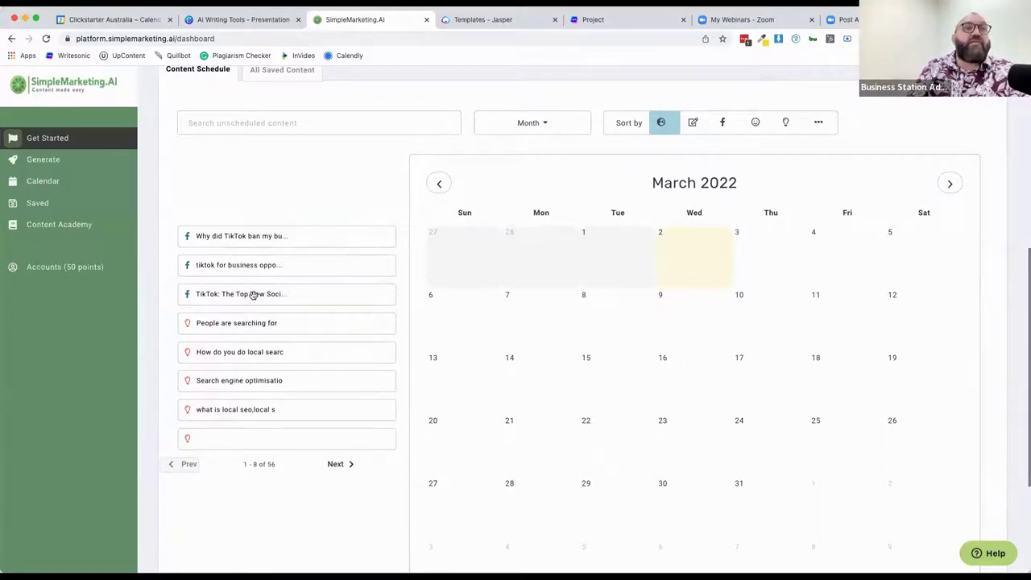
{"action": "scroll", "coordinate": [266, 241], "scroll_direction": "up", "scroll_amount": 3}
{"action": "scroll", "coordinate": [266, 227], "scroll_direction": "up", "scroll_amount": 1}
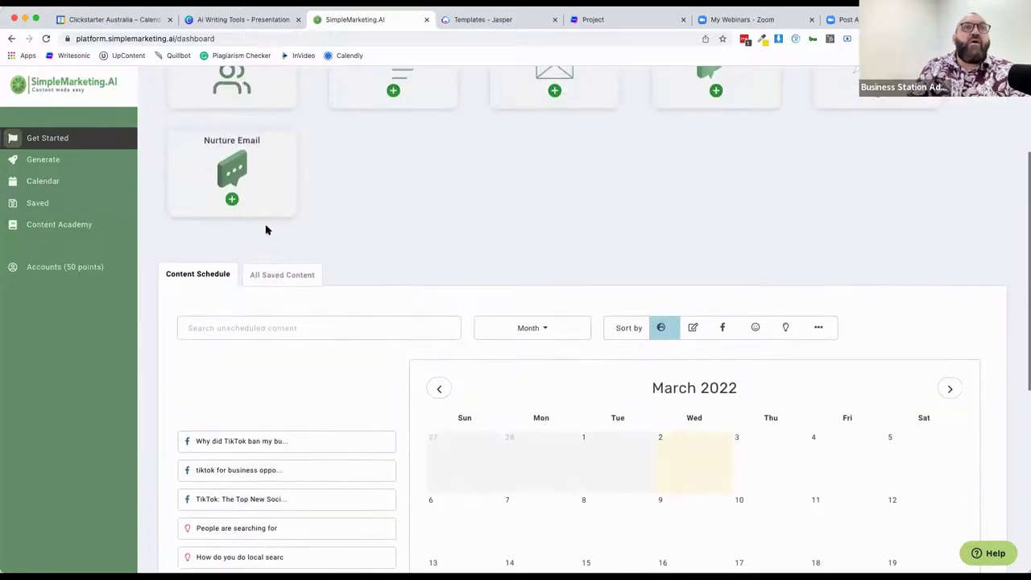
View the saved inspiration "Local SEO is the art of ranking well in" from all saved content and return to the dashboard.
{"action": "left_click", "coordinate": [284, 275]}
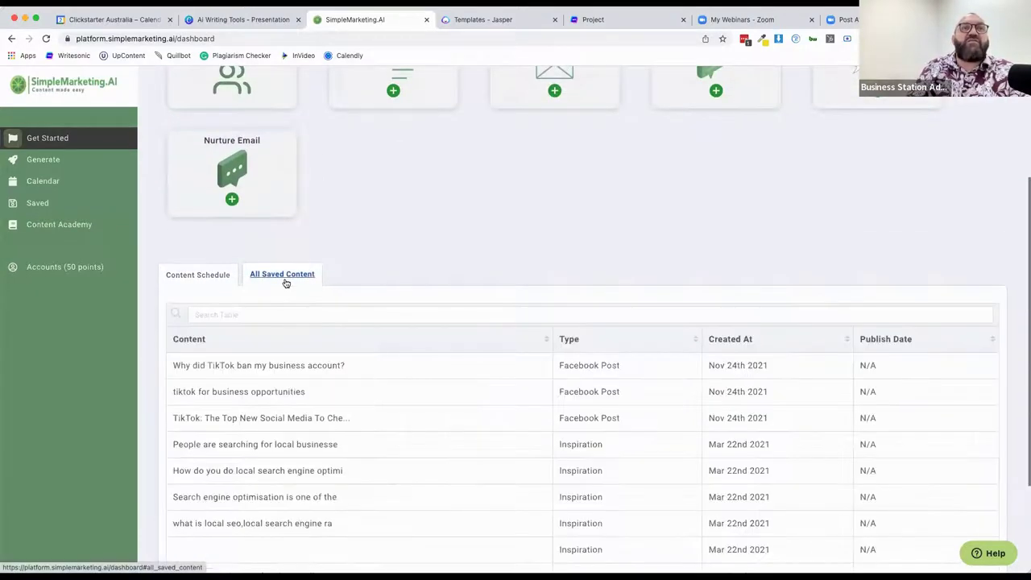
{"action": "scroll", "coordinate": [373, 324], "scroll_direction": "down", "scroll_amount": 3}
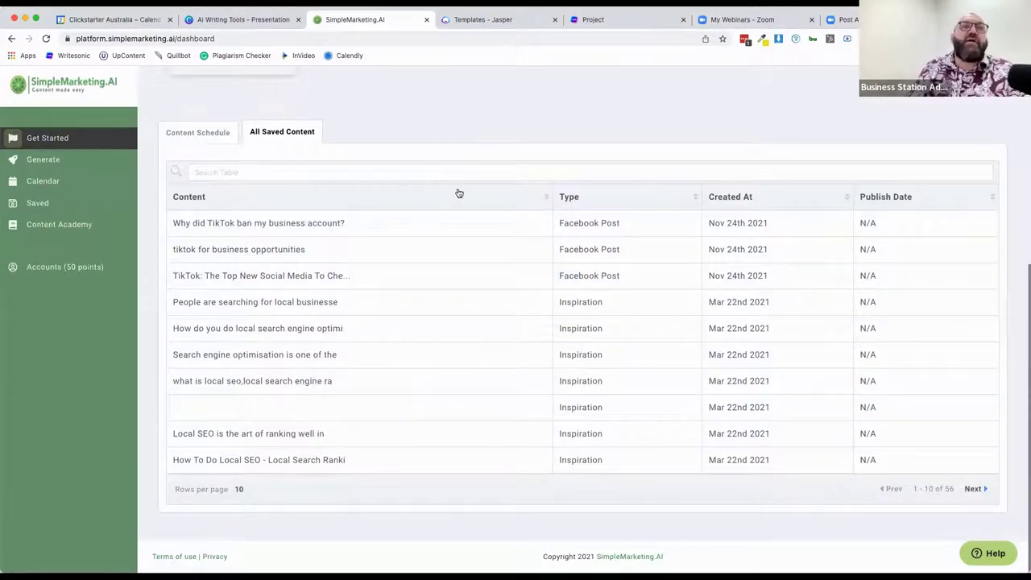
{"action": "left_click", "coordinate": [226, 437]}
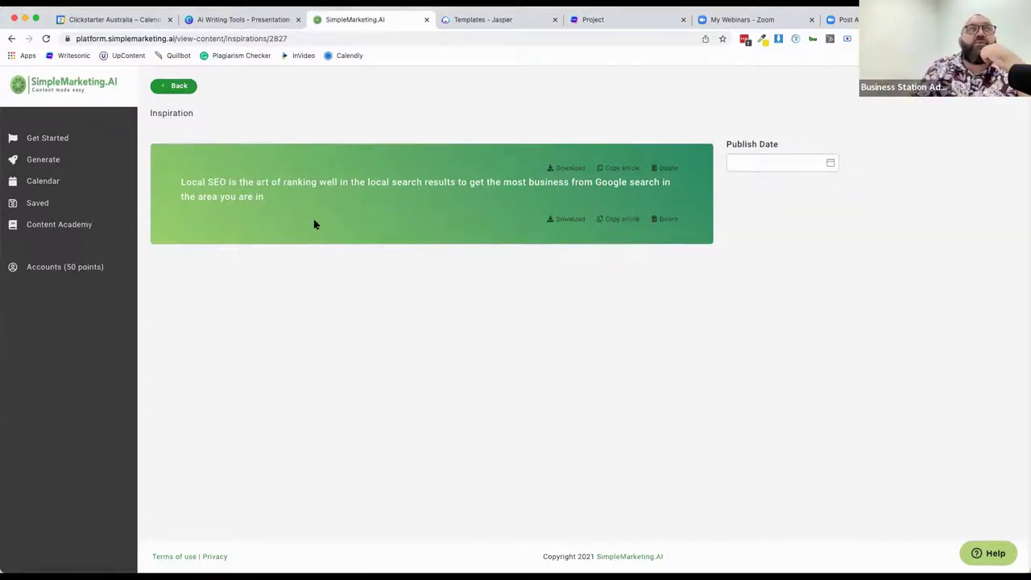
{"action": "left_click", "coordinate": [174, 87]}
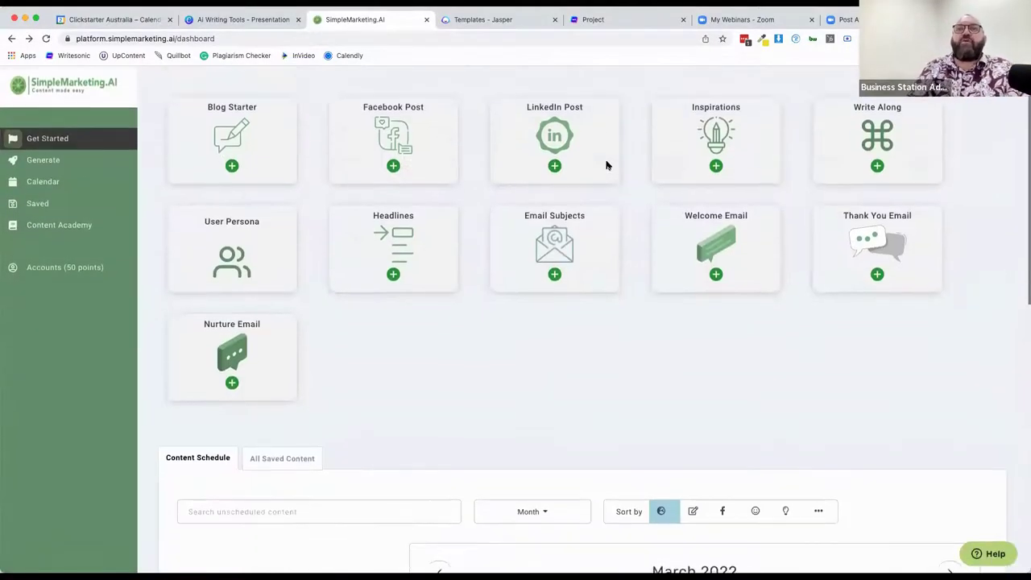
Generate Inspirations content from the key phrases "social media students teenagers instagram insurity".
{"action": "left_click", "coordinate": [716, 142]}
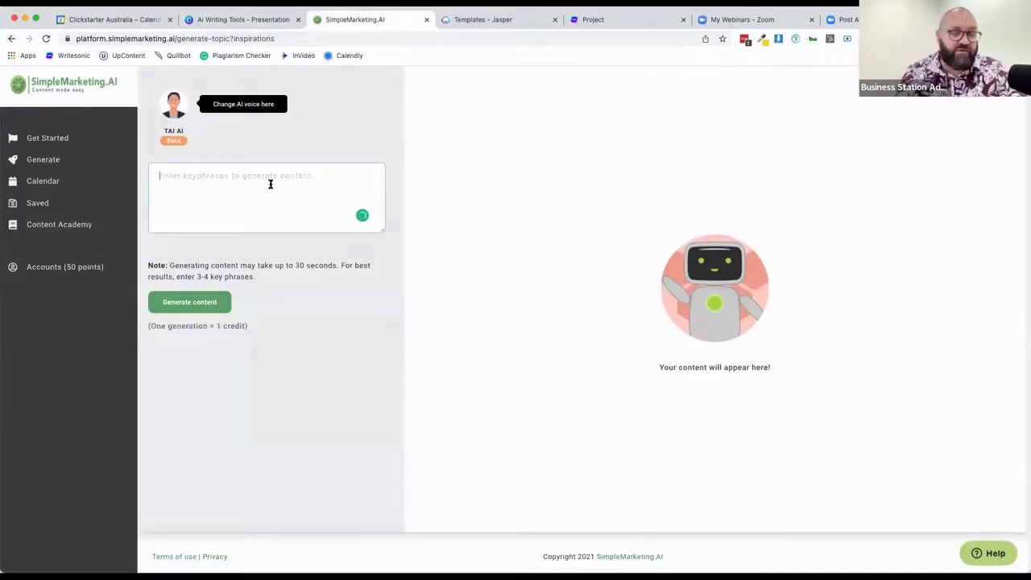
{"action": "type", "text": "social"}
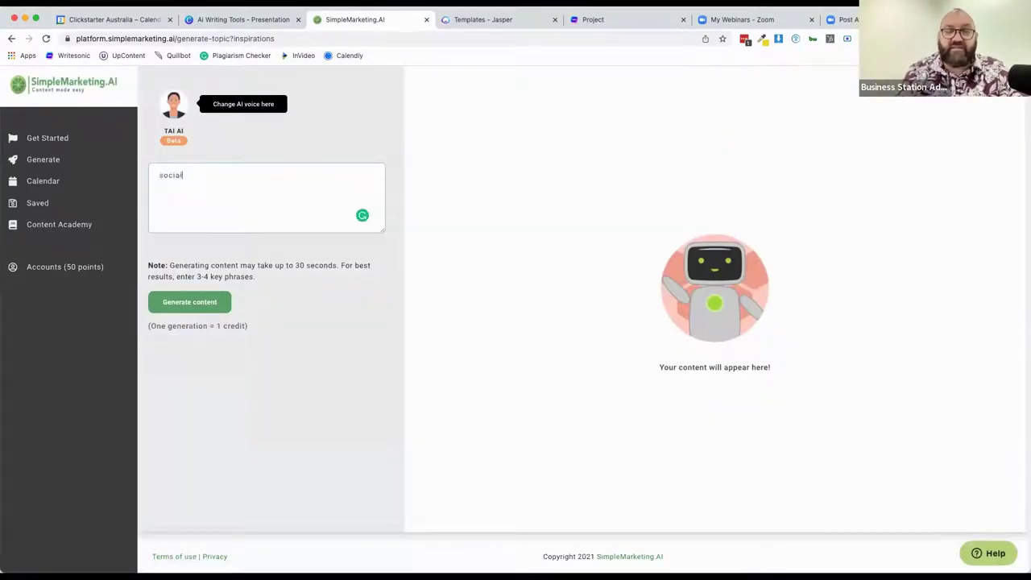
{"action": "type", "text": " media students"}
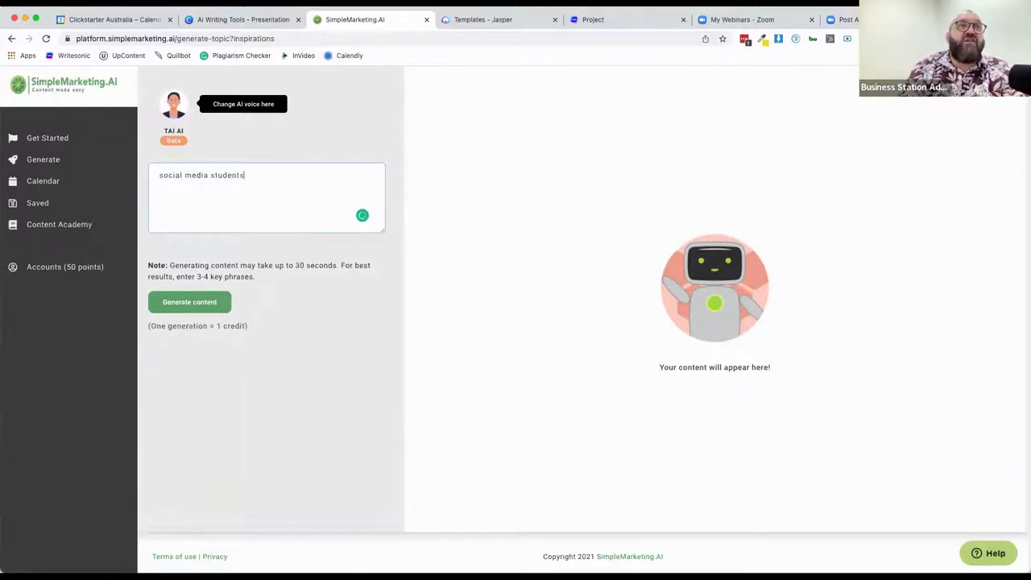
{"action": "type", "text": " teen"}
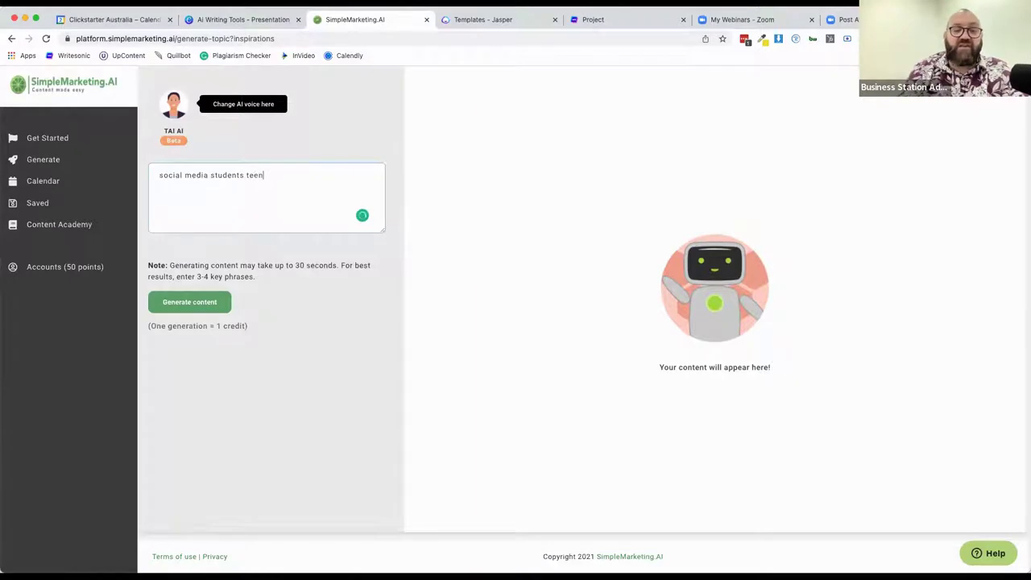
{"action": "type", "text": "agers ojstagram"}
{"action": "key", "text": "BackSpace"}
{"action": "key", "text": "BackSpace"}
{"action": "key", "text": "BackSpace"}
{"action": "type", "text": "iomstg"}
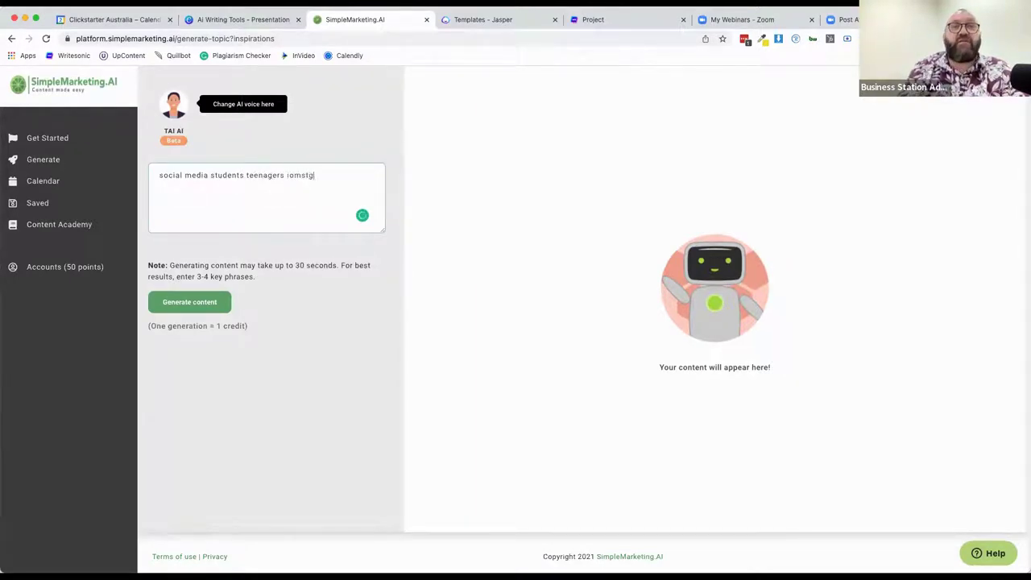
{"action": "key", "text": "BackSpace"}
{"action": "key", "text": "BackSpace"}
{"action": "key", "text": "BackSpace"}
{"action": "key", "text": "BackSpace"}
{"action": "key", "text": "BackSpace"}
{"action": "type", "text": "nstarm"}
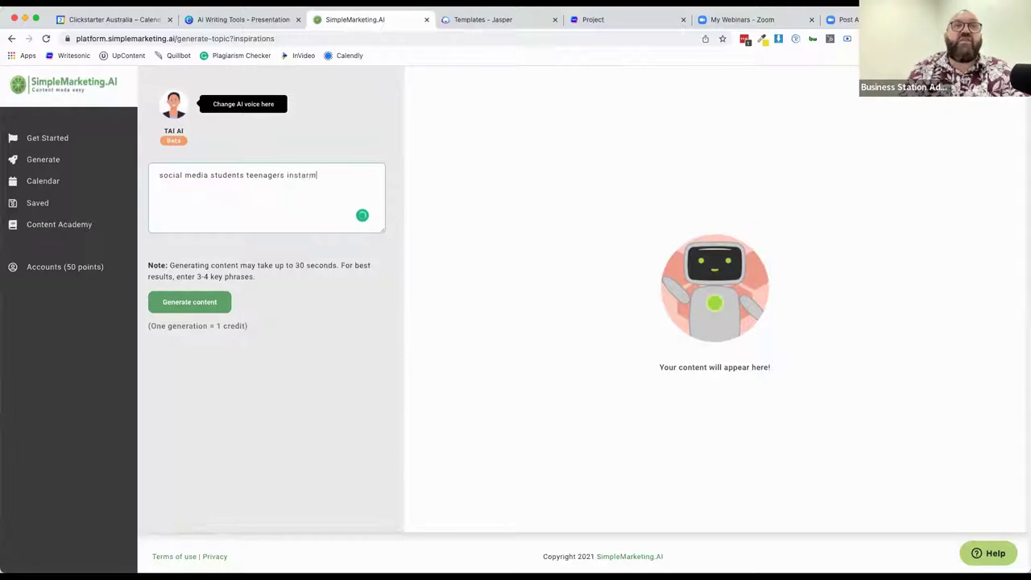
{"action": "key", "text": "BackSpace"}
{"action": "key", "text": "BackSpace"}
{"action": "type", "text": "gram iunse"}
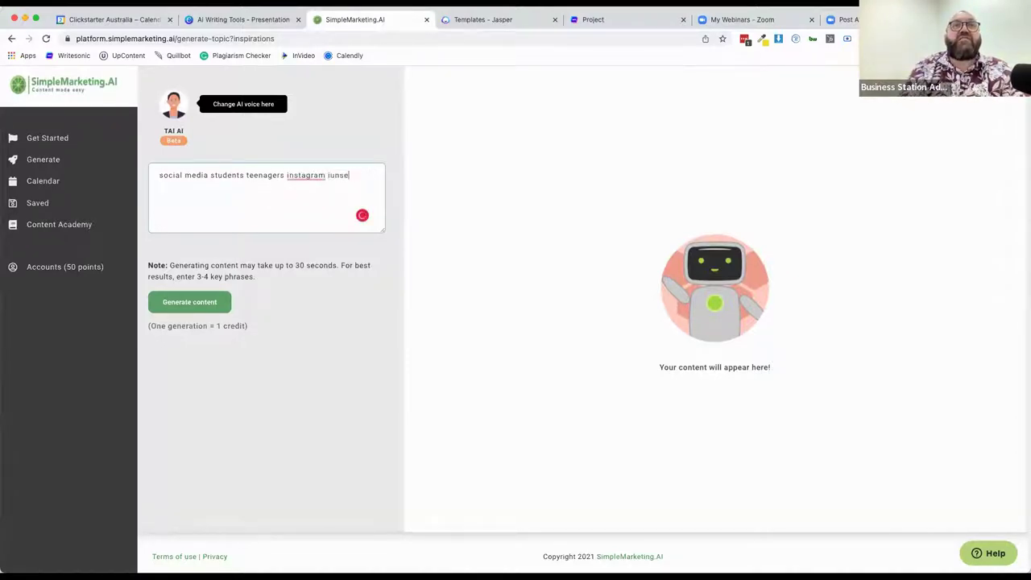
{"action": "type", "text": "curityrity"}
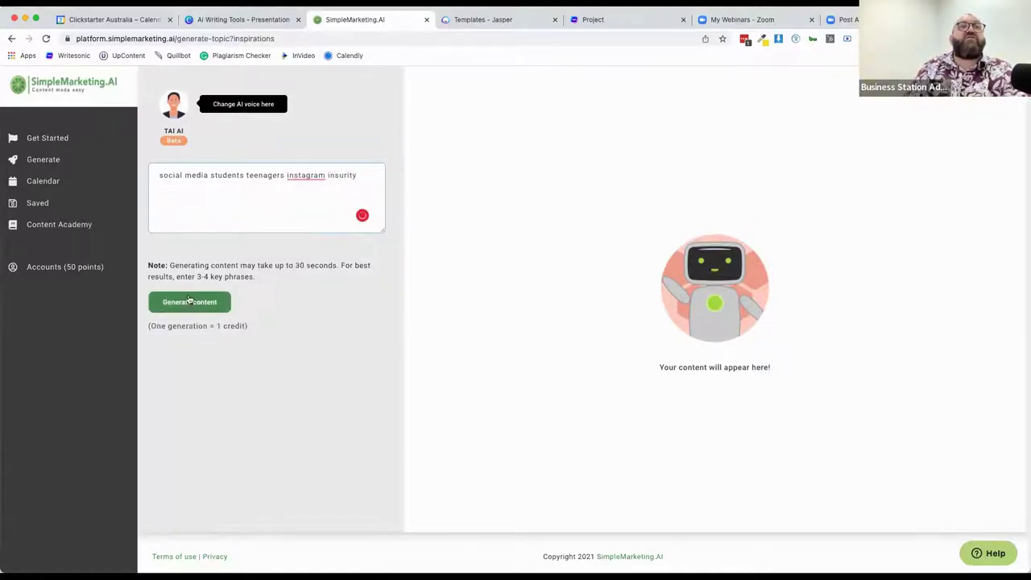
{"action": "left_click", "coordinate": [190, 302]}
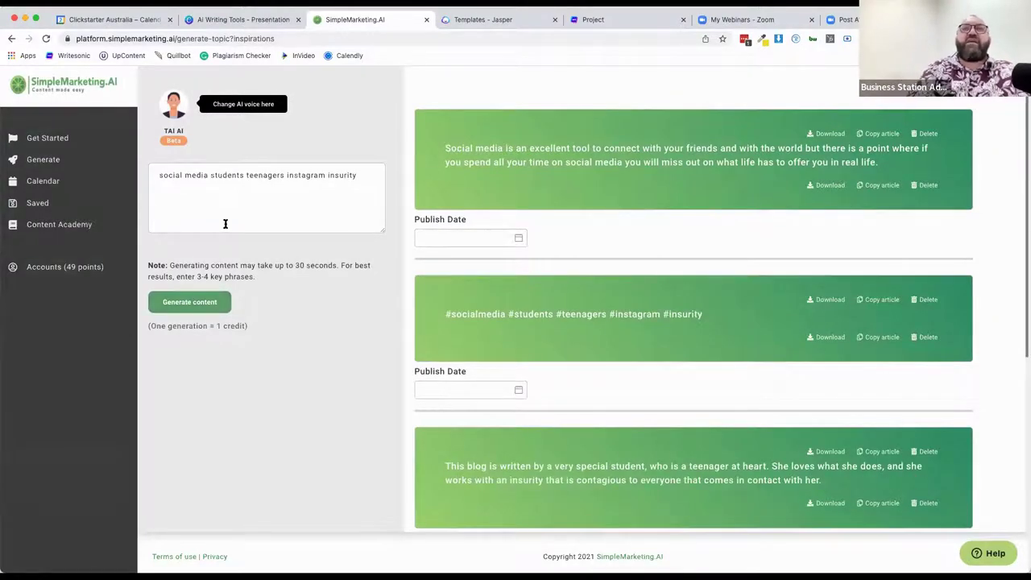
Correct the last key phrase to "insecurity" and generate the inspirations again.
{"action": "double_click", "coordinate": [339, 177]}
{"action": "type", "text": "insecurity"}
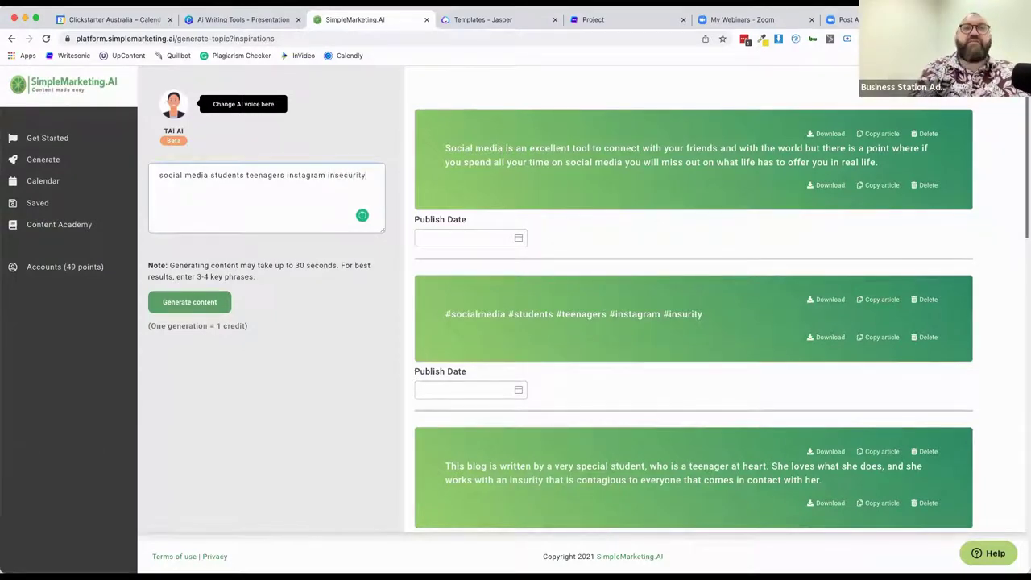
{"action": "left_click", "coordinate": [197, 301]}
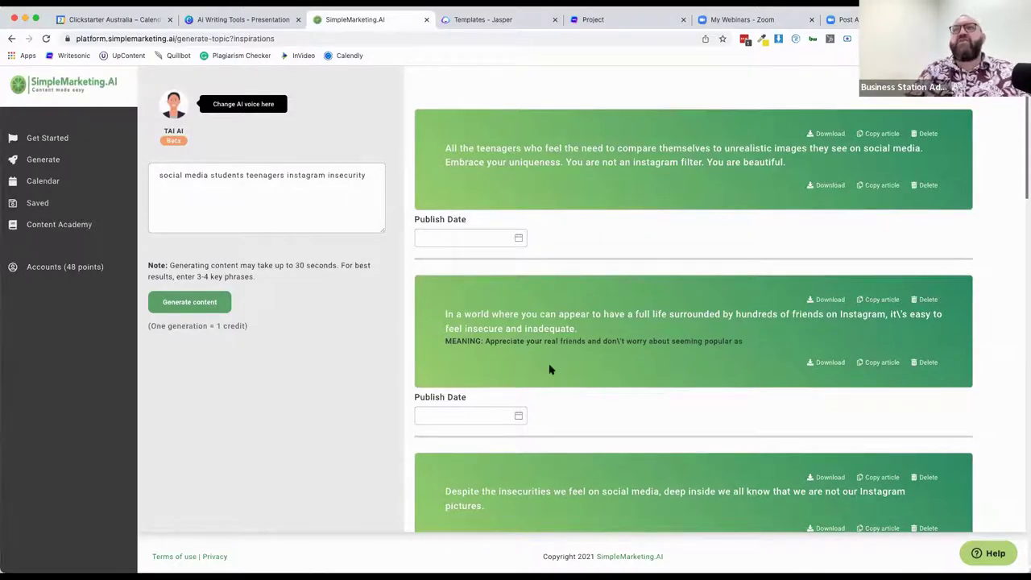
Read through the generated inspirations about teenagers, social media and Instagram insecurity from the first to the last.
{"action": "scroll", "coordinate": [492, 365], "scroll_direction": "down", "scroll_amount": 2}
{"action": "scroll", "coordinate": [494, 368], "scroll_direction": "down", "scroll_amount": 5}
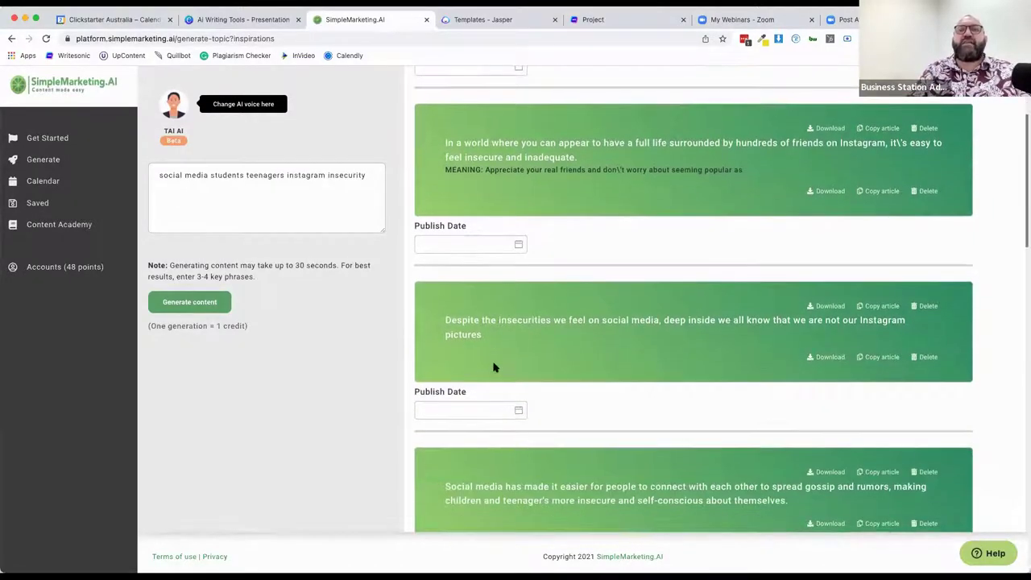
{"action": "scroll", "coordinate": [494, 367], "scroll_direction": "down", "scroll_amount": 7}
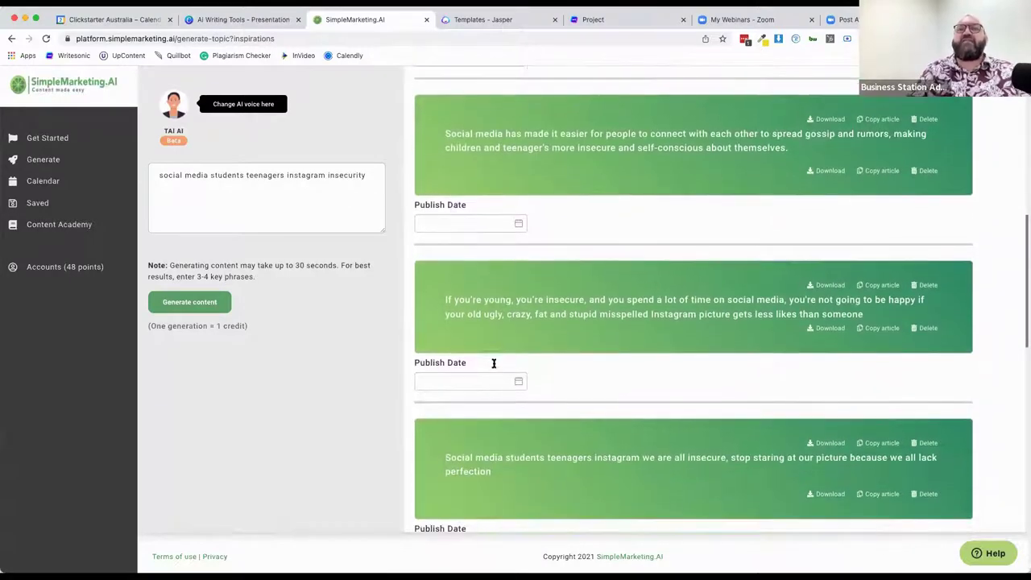
{"action": "scroll", "coordinate": [494, 367], "scroll_direction": "down", "scroll_amount": 6}
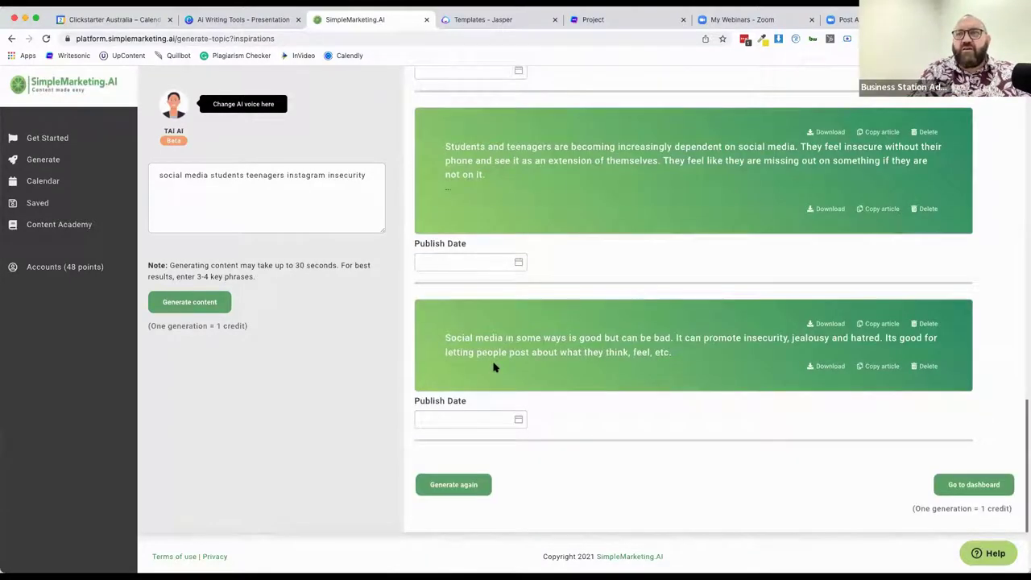
{"action": "scroll", "coordinate": [494, 367], "scroll_direction": "up", "scroll_amount": 5}
{"action": "scroll", "coordinate": [494, 367], "scroll_direction": "down", "scroll_amount": 5}
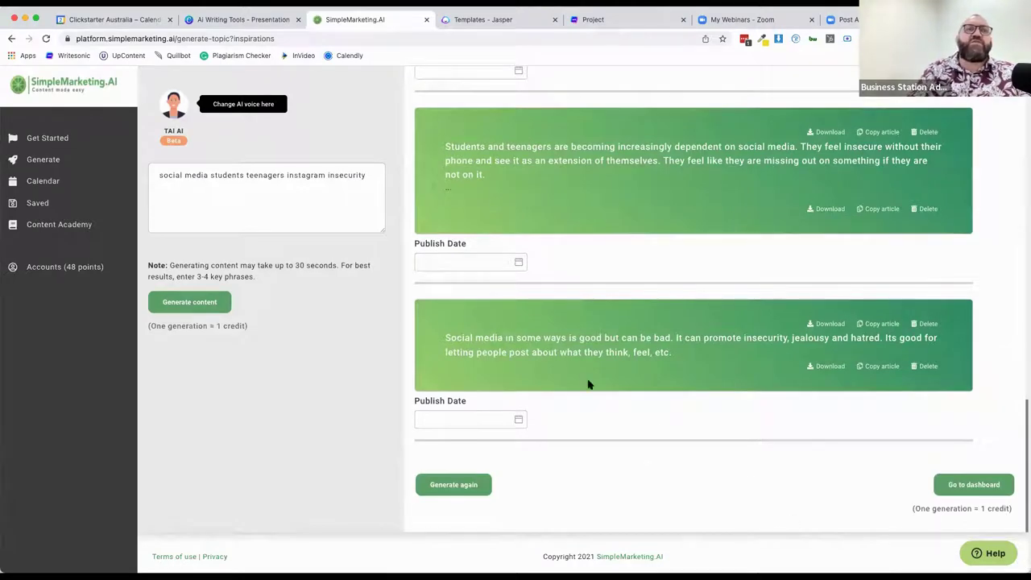
{"action": "scroll", "coordinate": [588, 385], "scroll_direction": "up", "scroll_amount": 10}
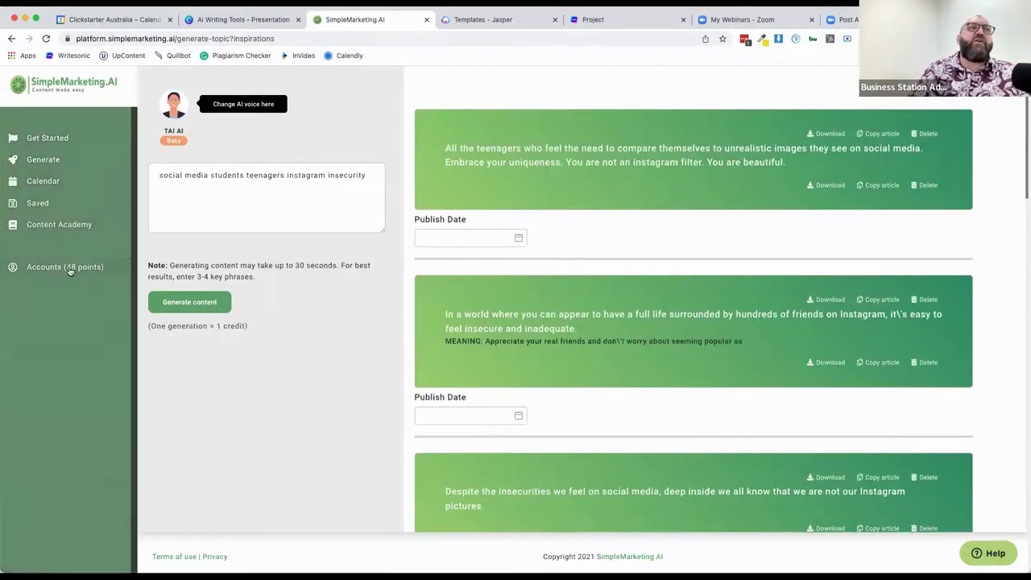
{"action": "scroll", "coordinate": [604, 302], "scroll_direction": "down", "scroll_amount": 8}
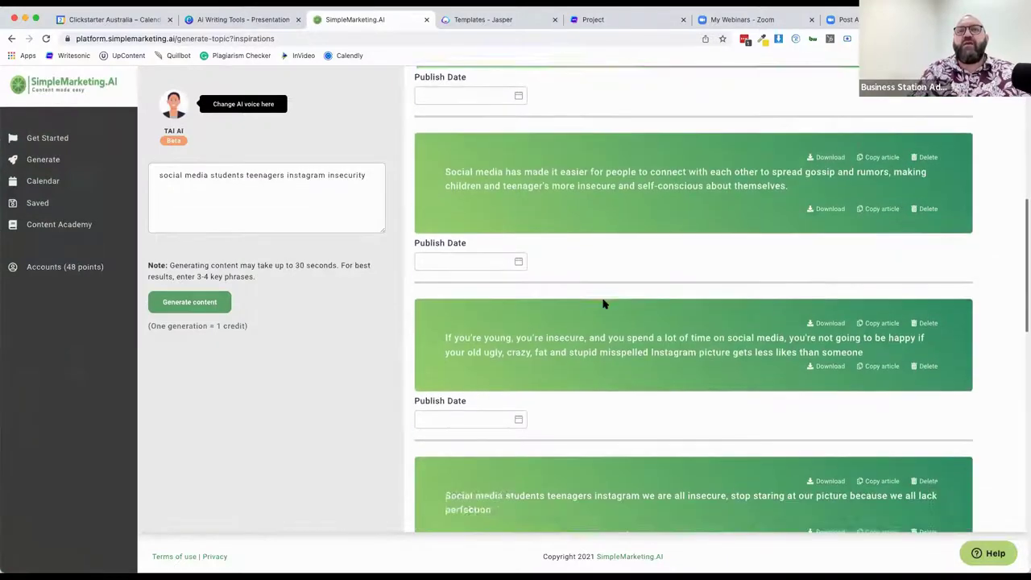
{"action": "scroll", "coordinate": [603, 302], "scroll_direction": "down", "scroll_amount": 5}
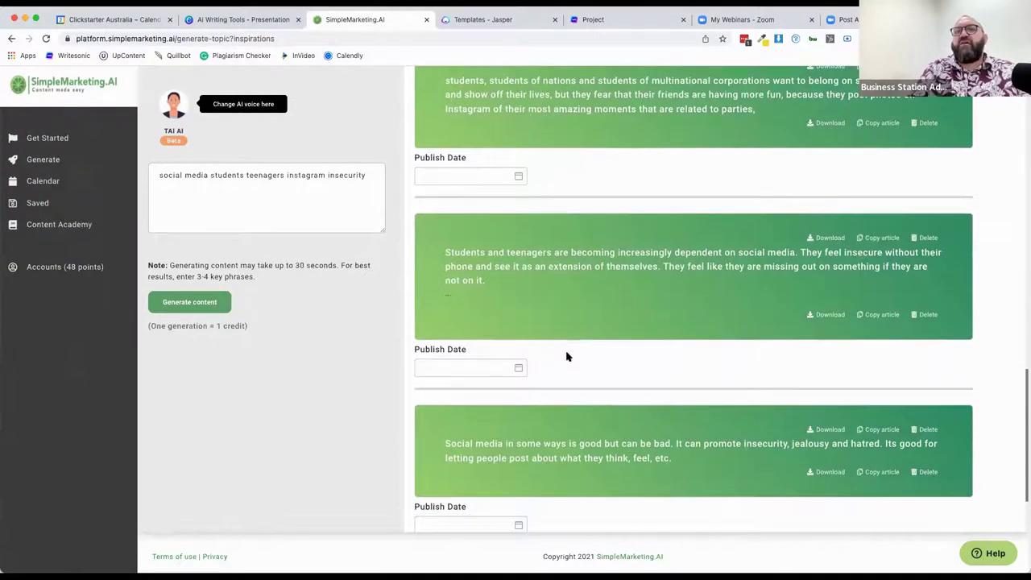
{"action": "scroll", "coordinate": [567, 356], "scroll_direction": "up", "scroll_amount": 10}
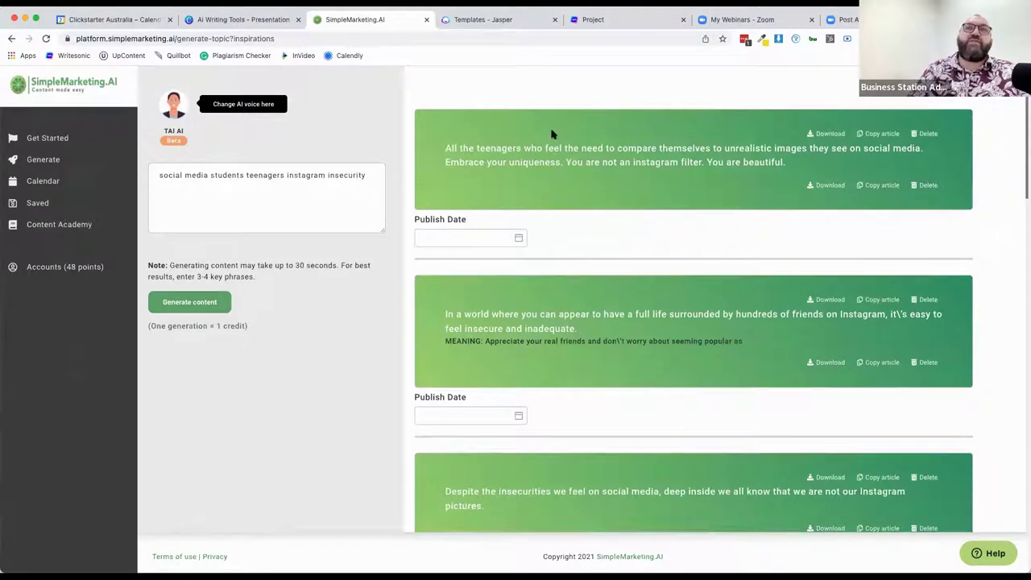
{"action": "scroll", "coordinate": [559, 305], "scroll_direction": "down", "scroll_amount": 10}
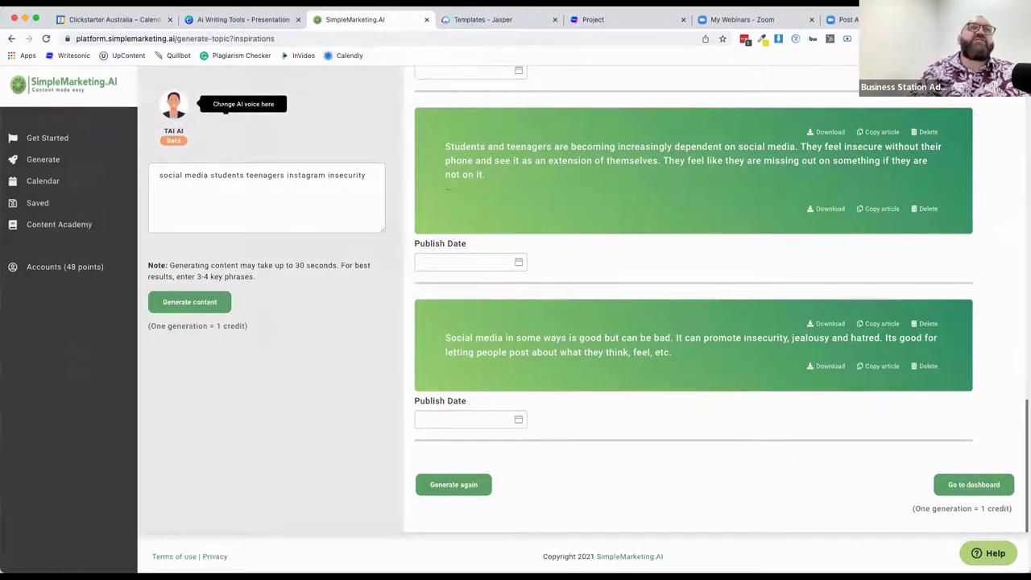
{"action": "mouse_move", "coordinate": [179, 129]}
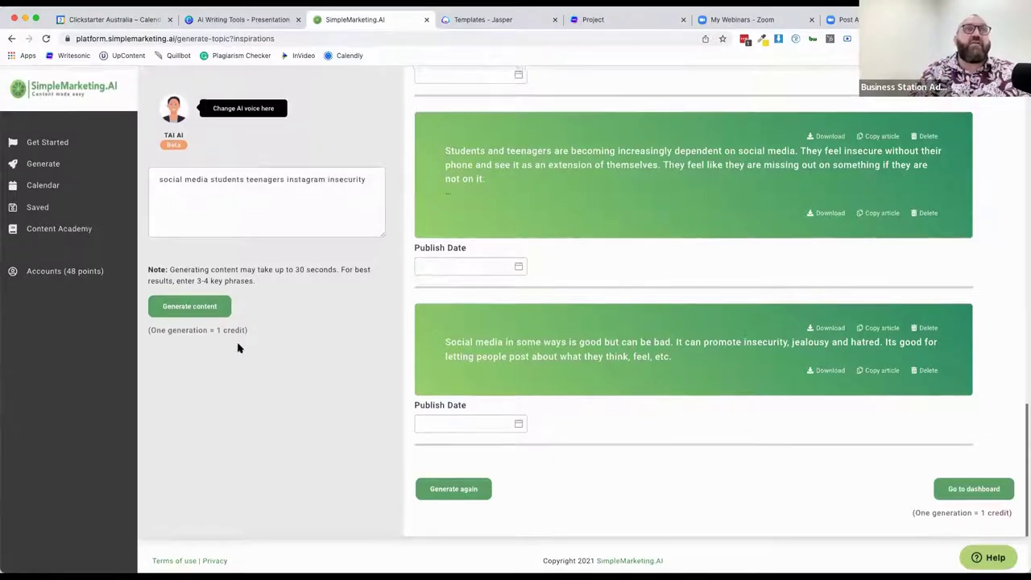
{"action": "scroll", "coordinate": [381, 189], "scroll_direction": "up", "scroll_amount": 15}
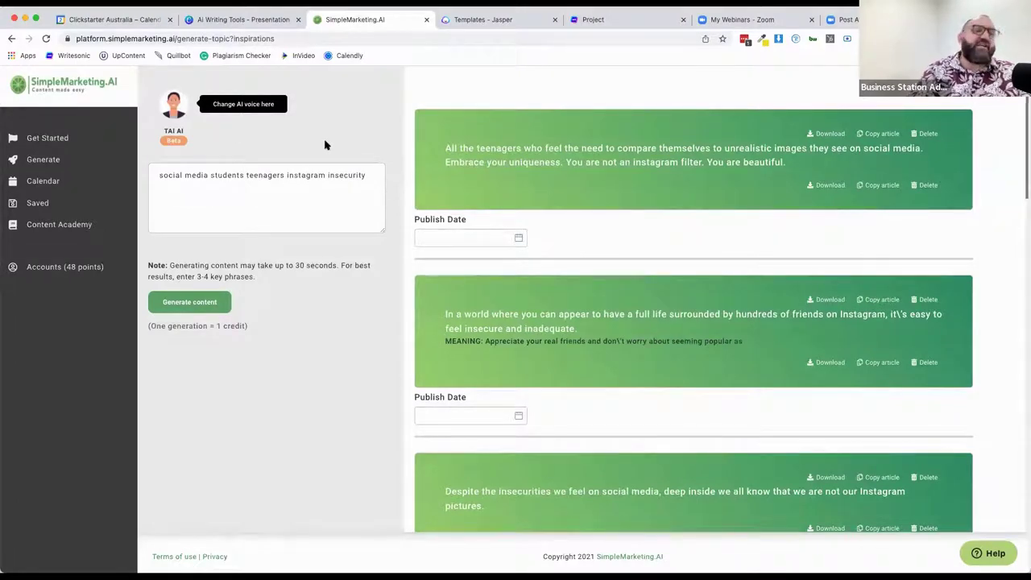
Change the AI voice to the Gail AI persona after reviewing the available writer personas.
{"action": "left_click", "coordinate": [252, 112]}
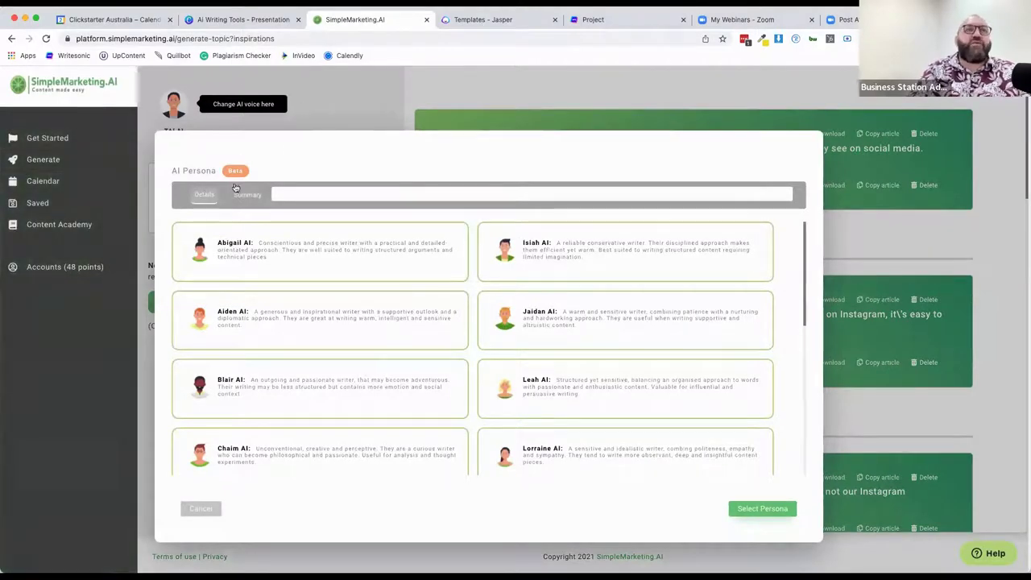
{"action": "scroll", "coordinate": [262, 332], "scroll_direction": "down", "scroll_amount": 6}
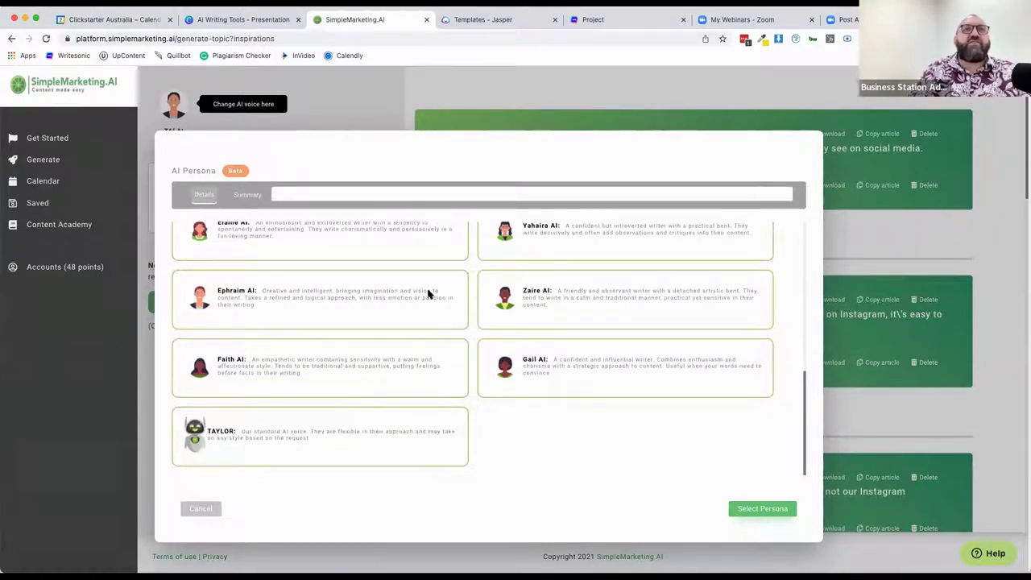
{"action": "scroll", "coordinate": [389, 299], "scroll_direction": "up", "scroll_amount": 2}
{"action": "scroll", "coordinate": [389, 299], "scroll_direction": "up", "scroll_amount": 2}
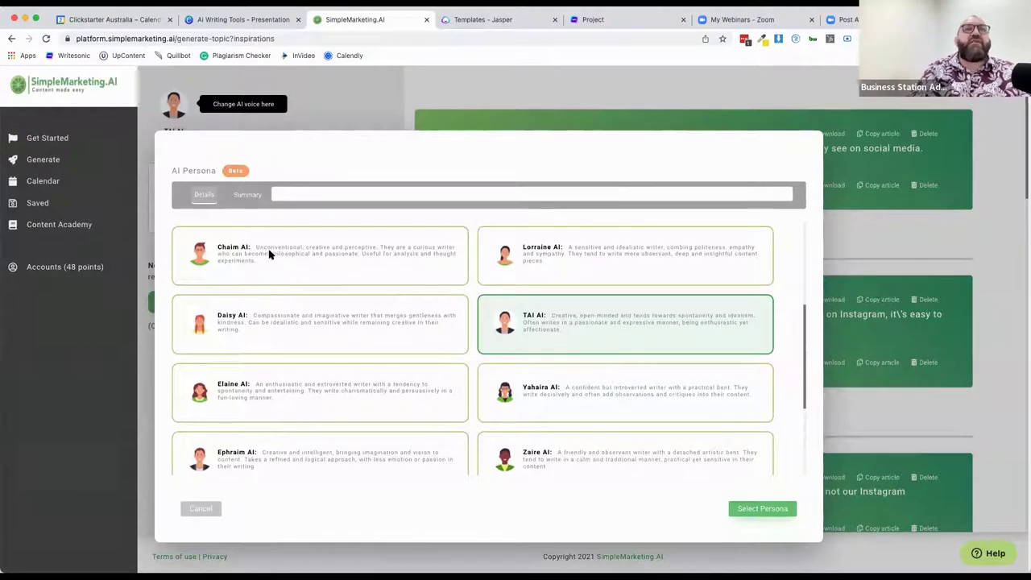
{"action": "scroll", "coordinate": [340, 272], "scroll_direction": "down", "scroll_amount": 3}
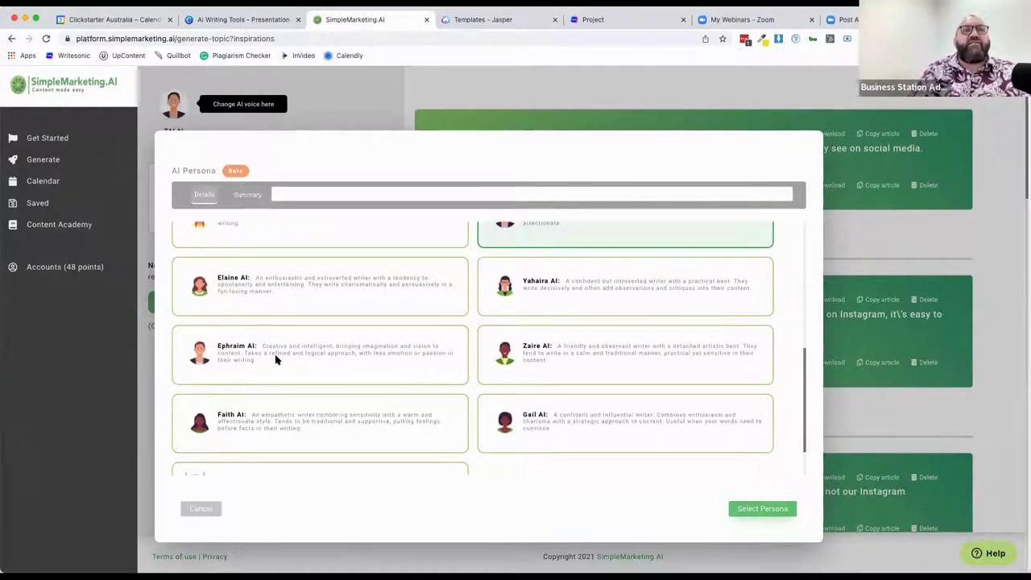
{"action": "scroll", "coordinate": [274, 423], "scroll_direction": "down", "scroll_amount": 2}
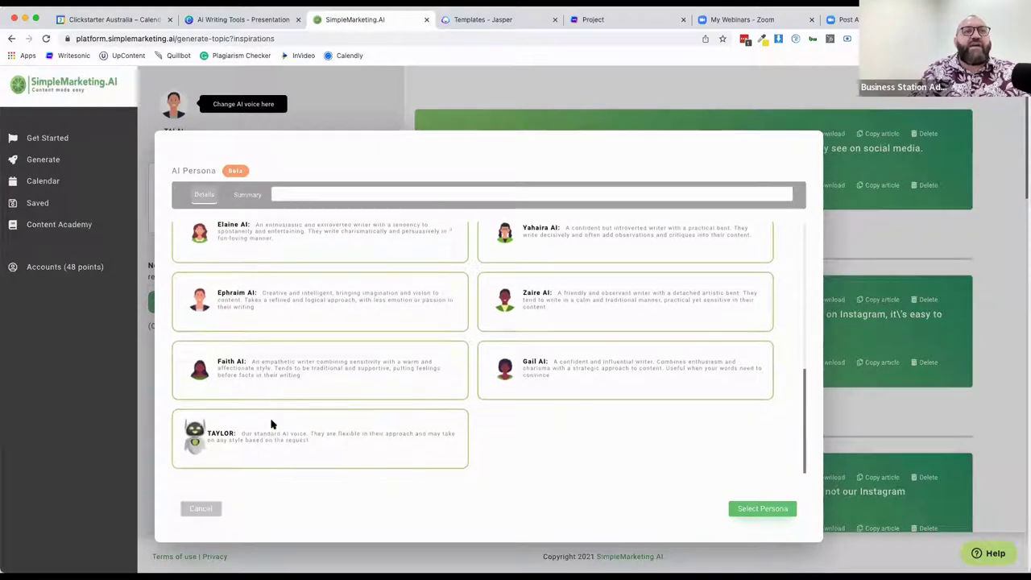
{"action": "left_click", "coordinate": [563, 369]}
{"action": "left_click", "coordinate": [750, 510]}
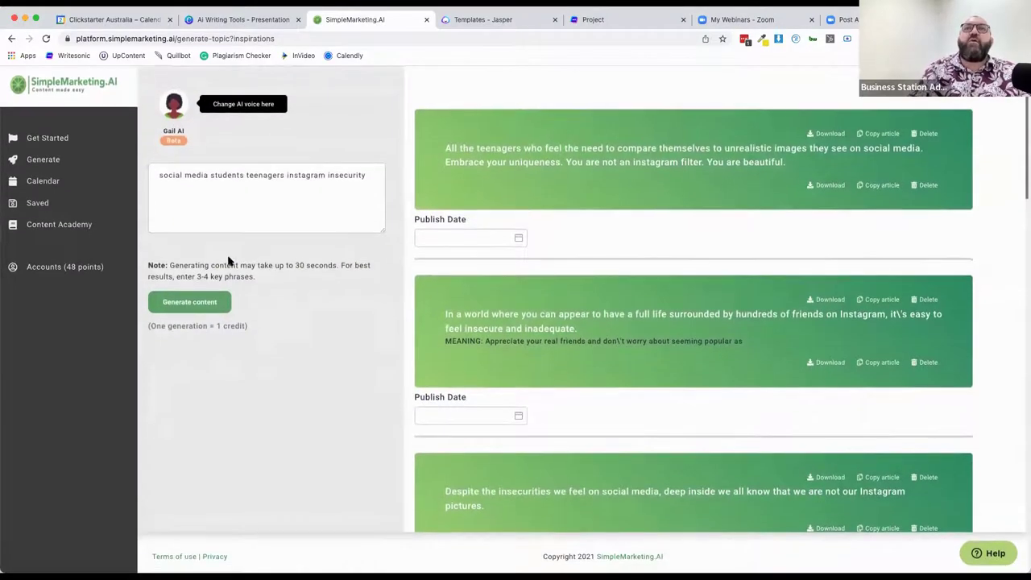
Generate the inspirations again in the Gail AI voice and read through the first three results.
{"action": "left_click", "coordinate": [197, 315]}
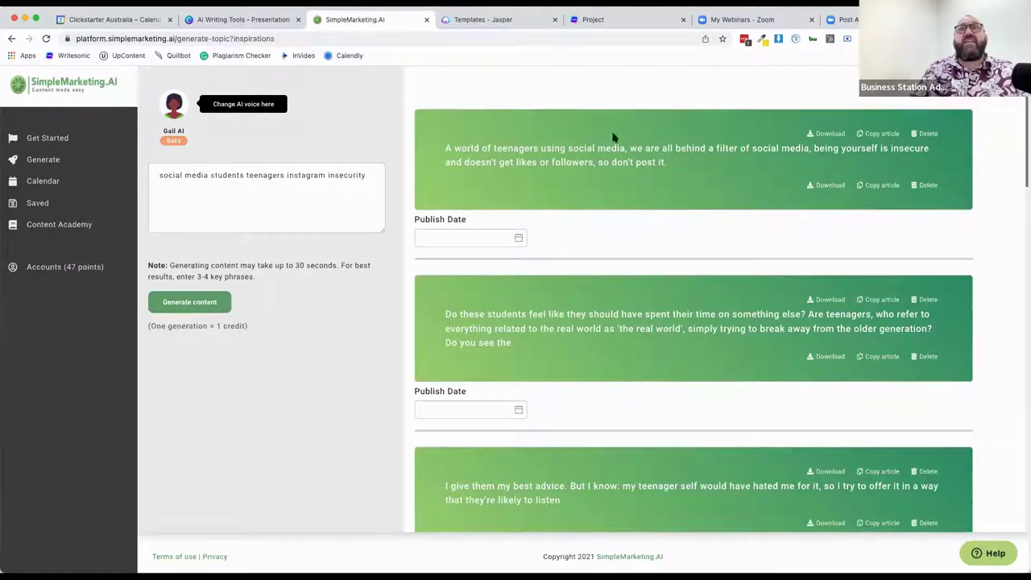
{"action": "scroll", "coordinate": [503, 331], "scroll_direction": "down", "scroll_amount": 1}
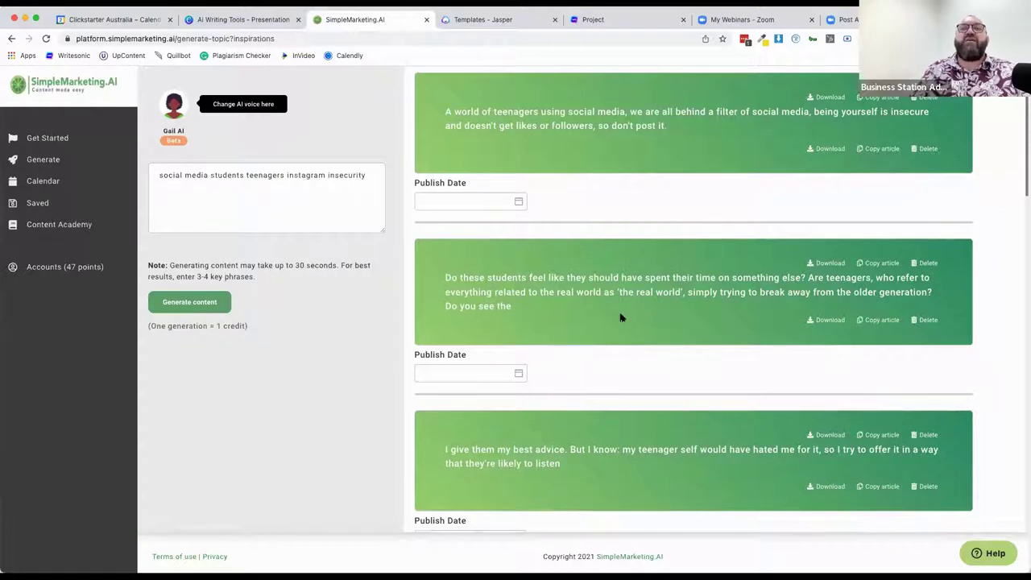
{"action": "left_click_drag", "start_coordinate": [446, 271], "coordinate": [892, 304]}
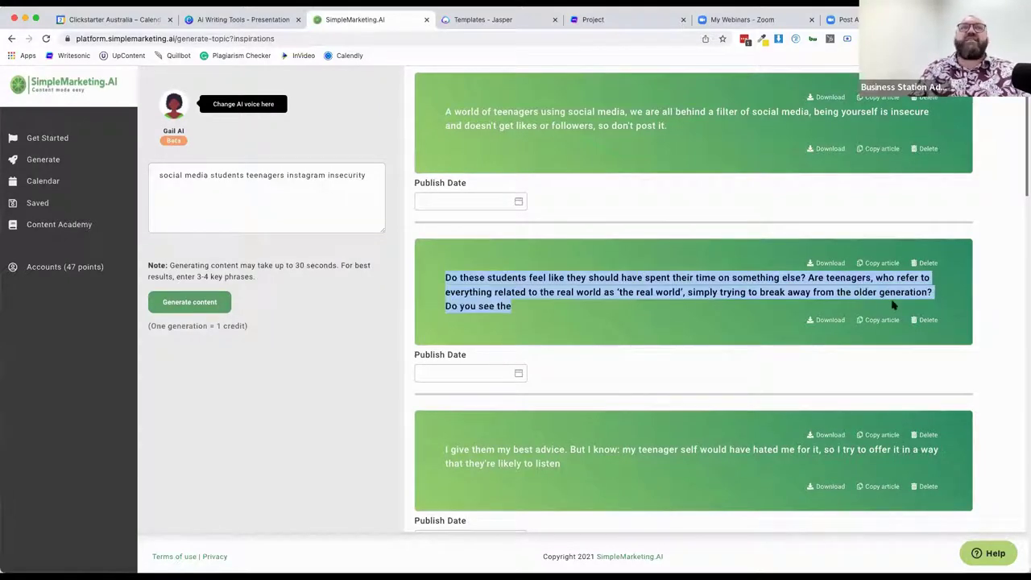
{"action": "left_click", "coordinate": [892, 304]}
{"action": "scroll", "coordinate": [504, 313], "scroll_direction": "down", "scroll_amount": 3}
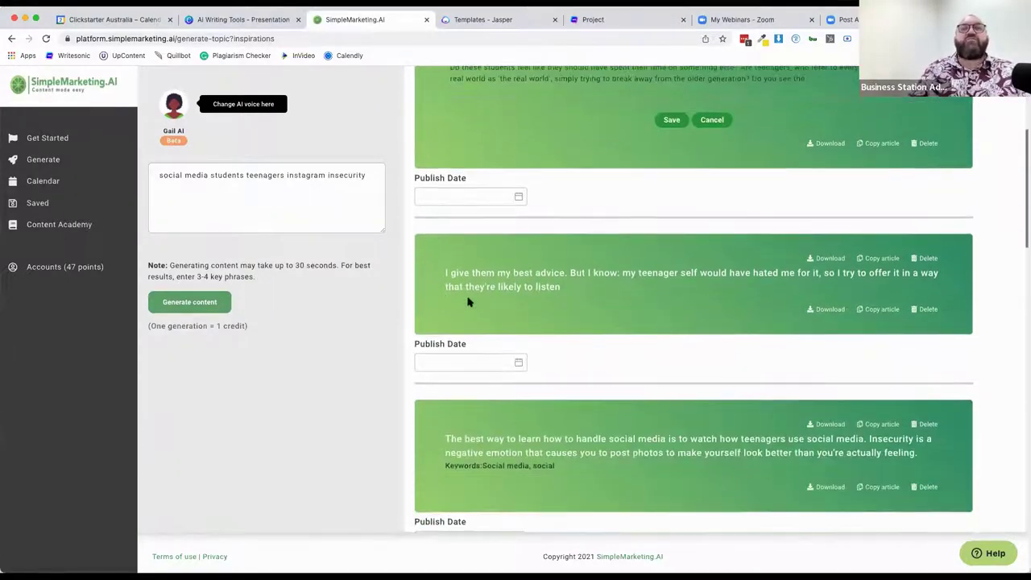
{"action": "left_click_drag", "start_coordinate": [445, 273], "coordinate": [568, 294]}
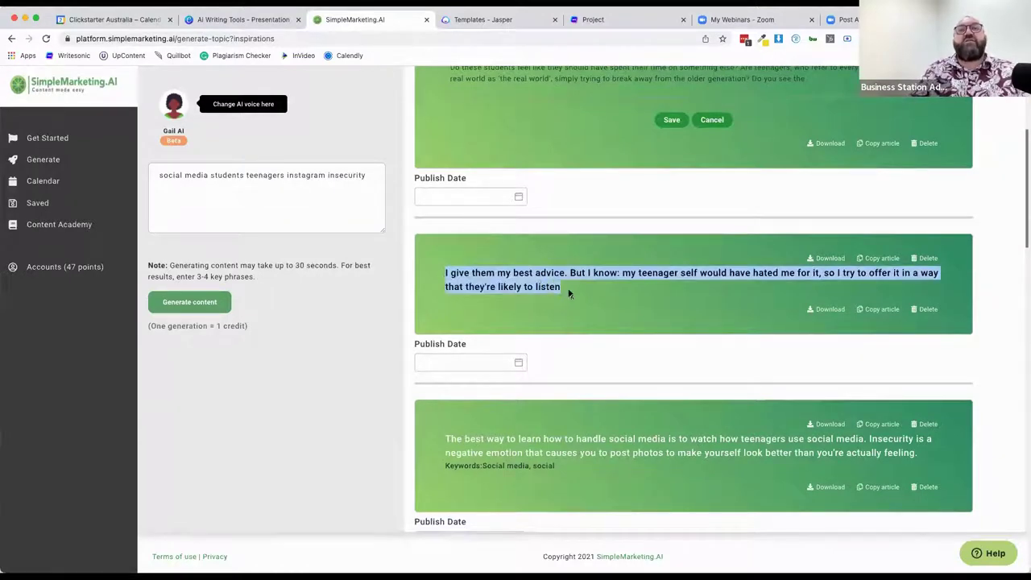
{"action": "left_click", "coordinate": [568, 294]}
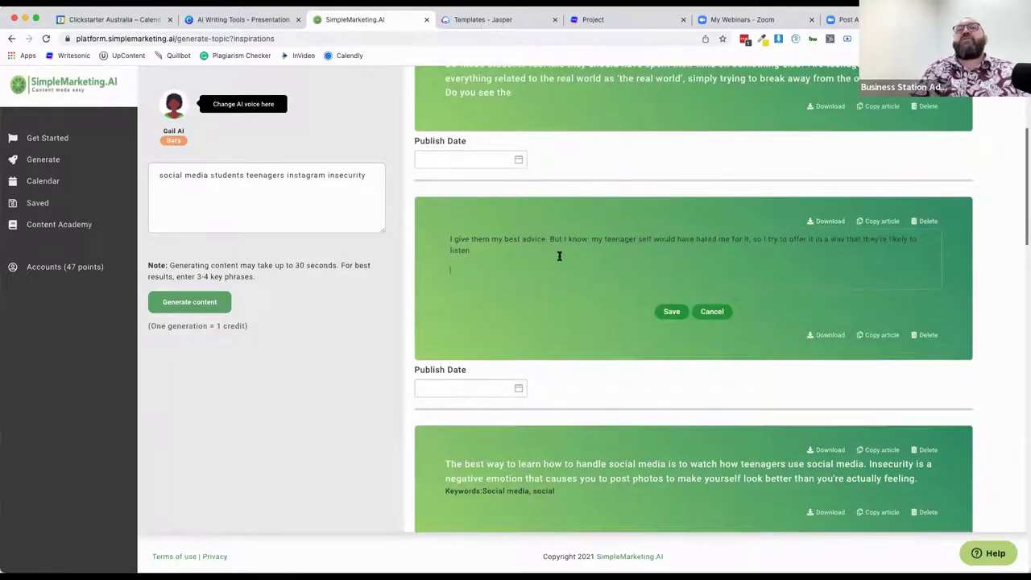
{"action": "left_click", "coordinate": [672, 312]}
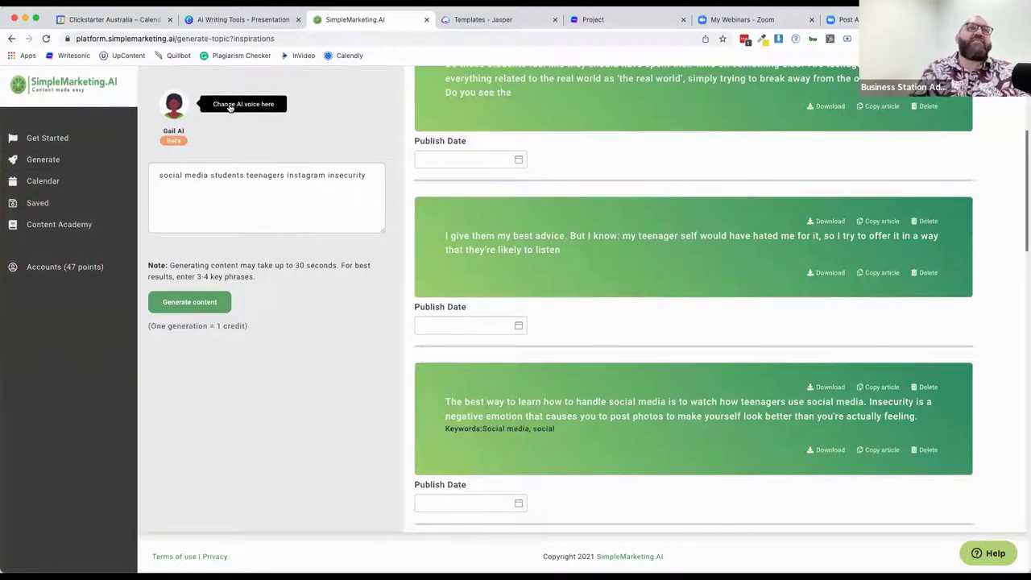
{"action": "left_click", "coordinate": [67, 268]}
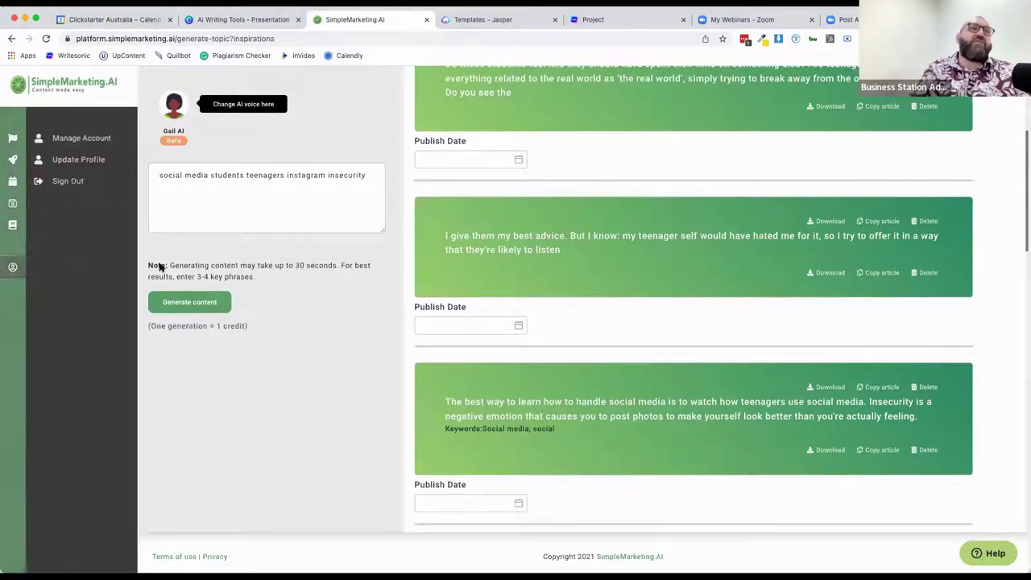
{"action": "scroll", "coordinate": [500, 268], "scroll_direction": "up", "scroll_amount": 3}
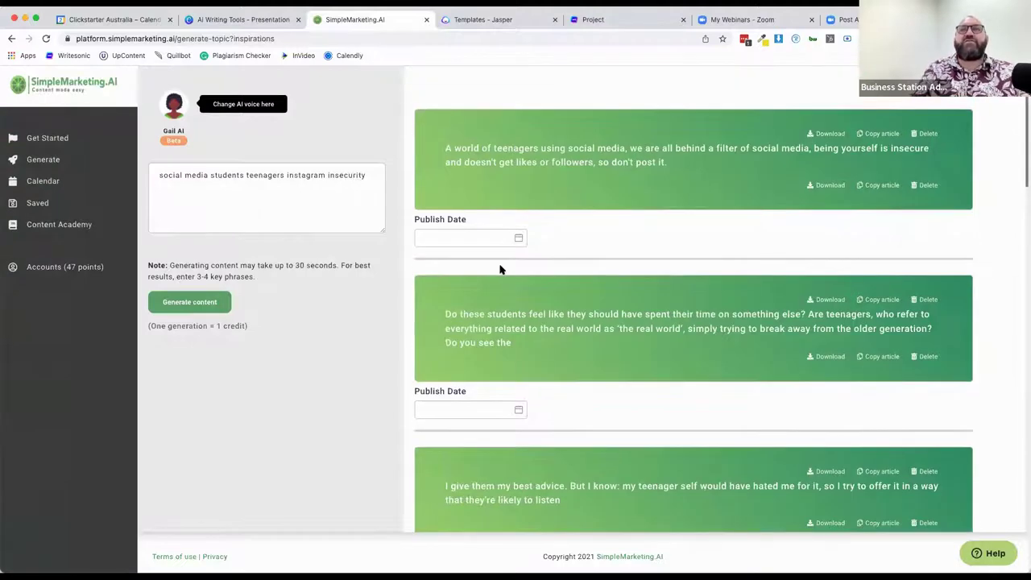
Open the Facebook Post generator and change its AI voice to the Leah AI persona.
{"action": "left_click", "coordinate": [48, 141]}
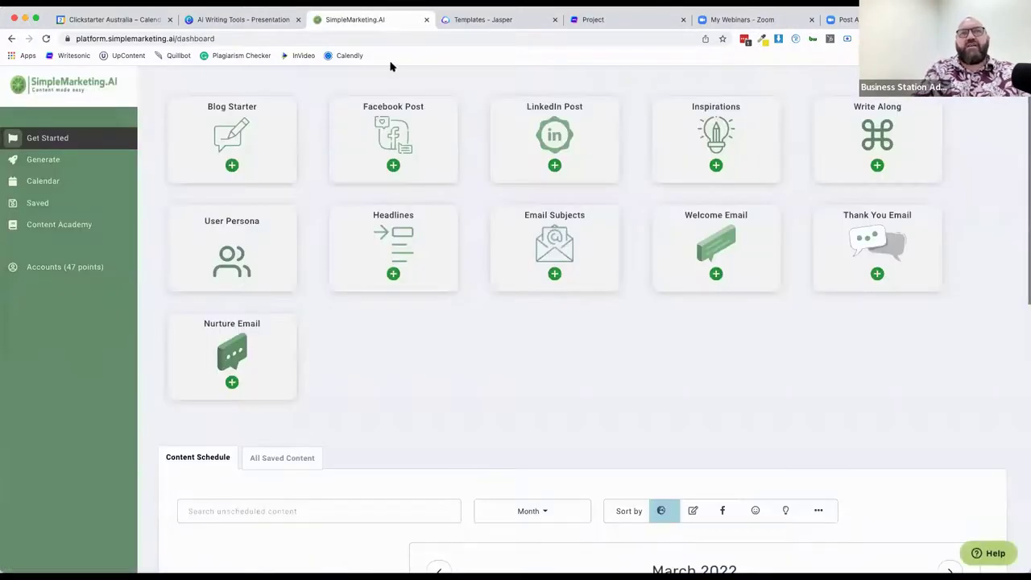
{"action": "left_click", "coordinate": [400, 124]}
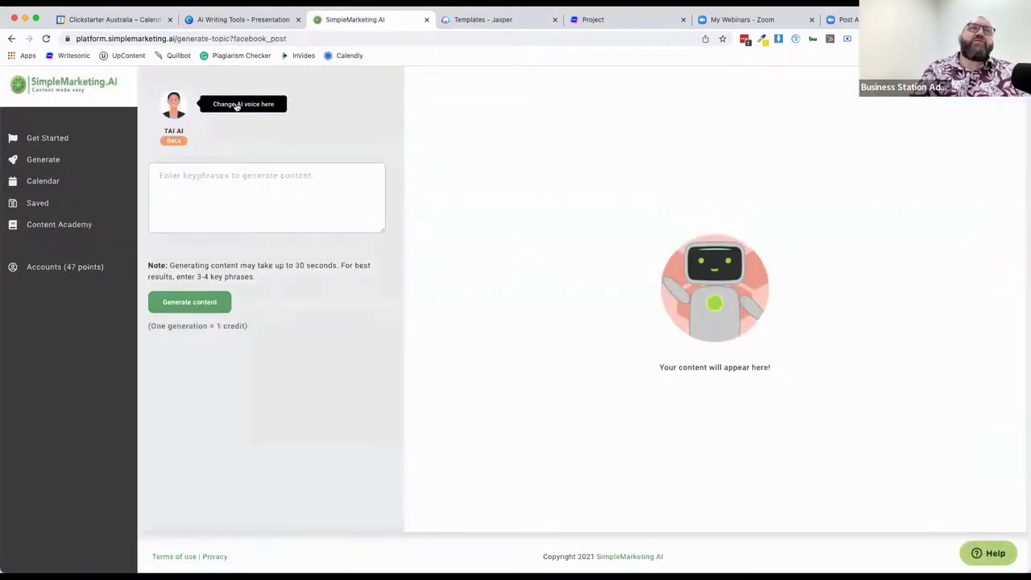
{"action": "left_click", "coordinate": [237, 106]}
{"action": "scroll", "coordinate": [341, 336], "scroll_direction": "down", "scroll_amount": 1}
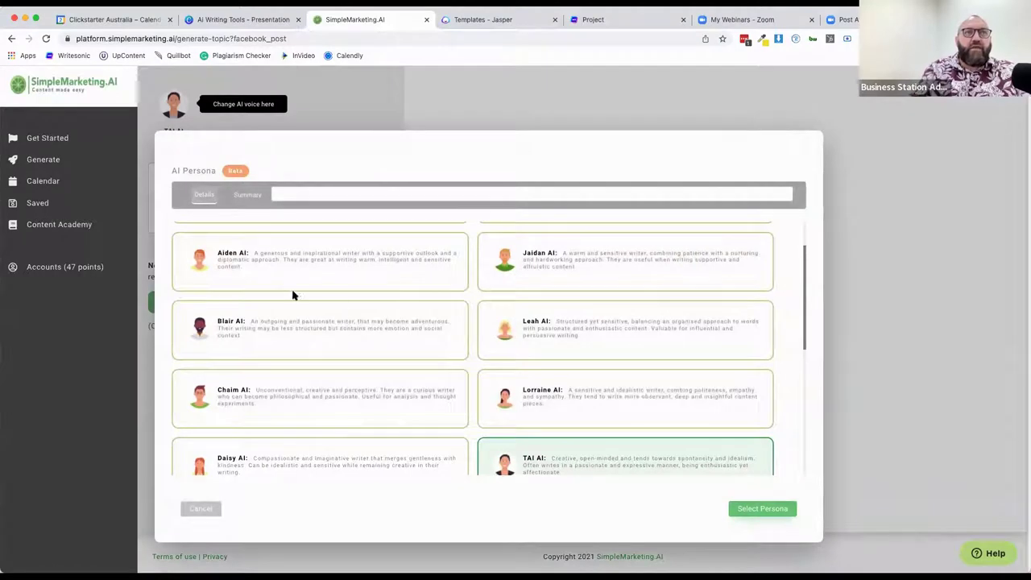
{"action": "left_click", "coordinate": [554, 326]}
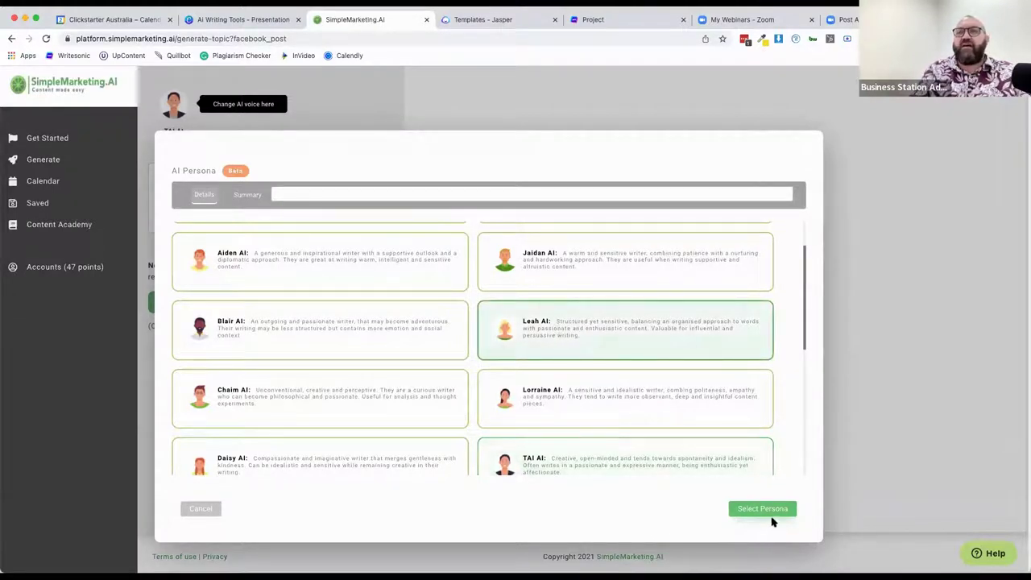
{"action": "left_click", "coordinate": [768, 511]}
{"action": "left_click", "coordinate": [185, 181]}
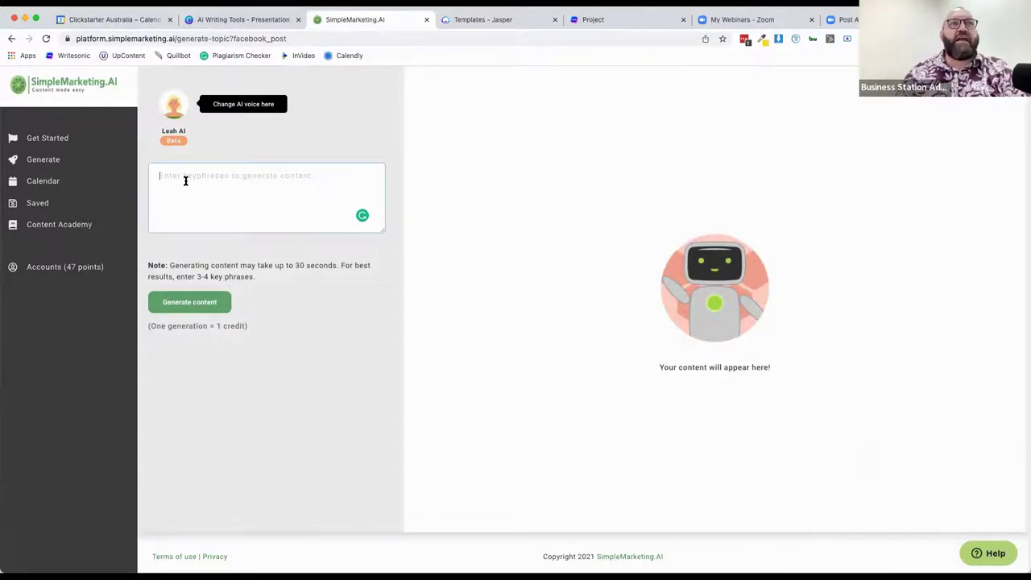
{"action": "type", "text": "I fund"}
{"action": "key", "text": "BackSpace"}
{"action": "key", "text": "BackSpace"}
{"action": "key", "text": "BackSpace"}
{"action": "key", "text": "BackSpace"}
{"action": "key", "text": "BackSpace"}
{"action": "key", "text": "BackSpace"}
{"action": "type", "text": "lac"}
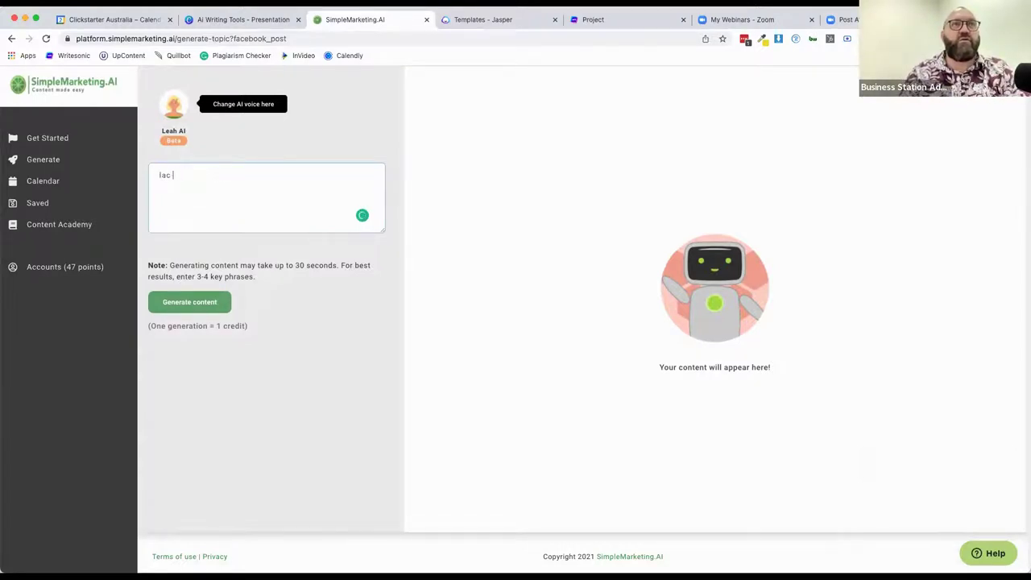
{"action": "type", "text": "kj of con"}
{"action": "key", "text": "BackSpace"}
{"action": "key", "text": "BackSpace"}
{"action": "key", "text": "BackSpace"}
{"action": "key", "text": "BackSpace"}
{"action": "key", "text": "BackSpace"}
{"action": "key", "text": "BackSpace"}
{"action": "key", "text": "BackSpace"}
{"action": "type", "text": "of control donuts"}
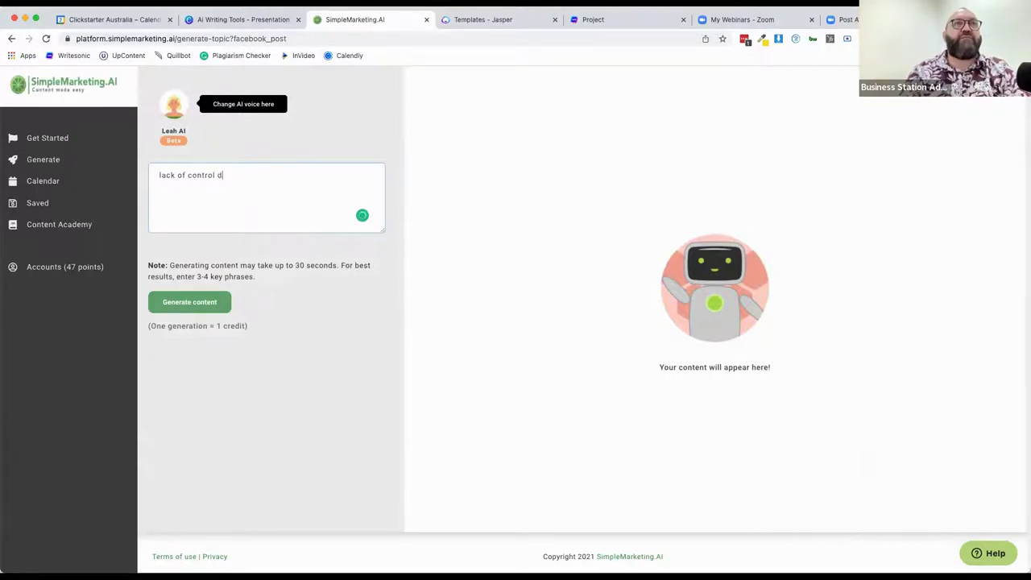
{"action": "key", "text": "super+a"}
{"action": "key", "text": "BackSpace"}
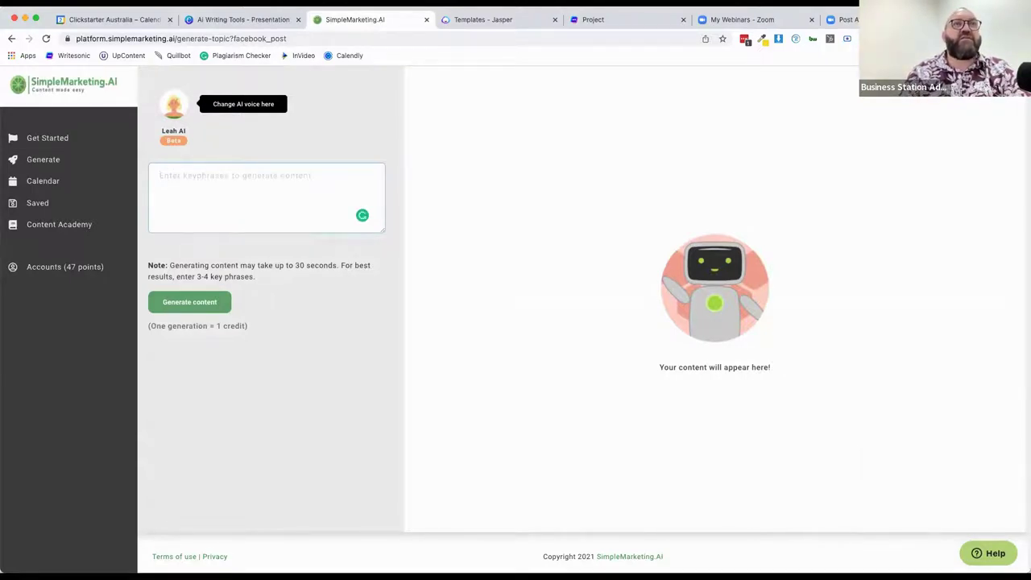
Enter the key phrases "lack of control donuts sweet tooth weight gain healthy living" for the Facebook post.
{"action": "type", "text": "lack o"}
{"action": "type", "text": "f control"}
{"action": "type", "text": "doughn"}
{"action": "key", "text": "BackSpace"}
{"action": "key", "text": "BackSpace"}
{"action": "key", "text": "BackSpace"}
{"action": "key", "text": "BackSpace"}
{"action": "type", "text": "nuts"}
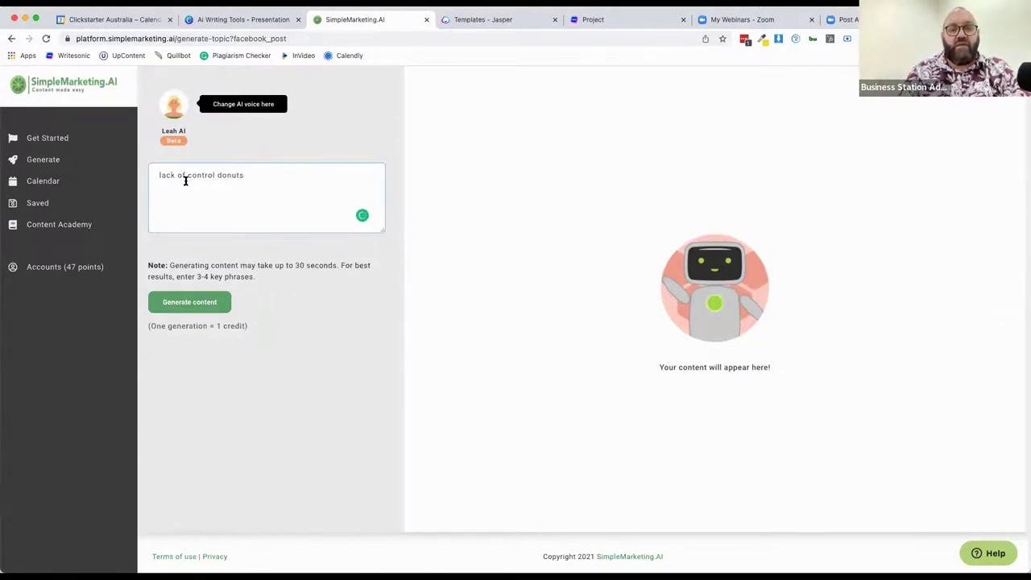
{"action": "type", "text": " sweet tott"}
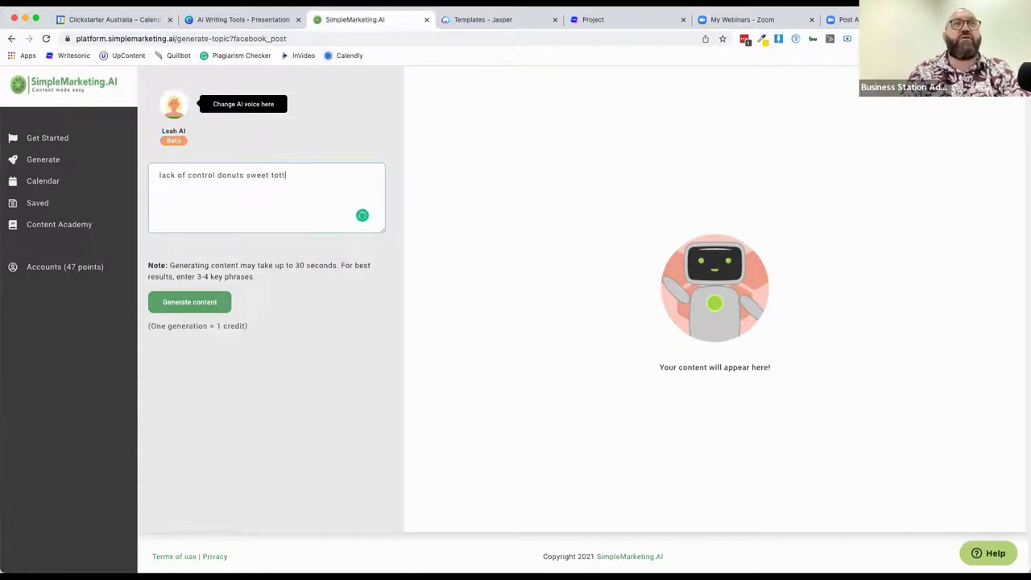
{"action": "type", "text": "o"}
{"action": "type", "text": "h"}
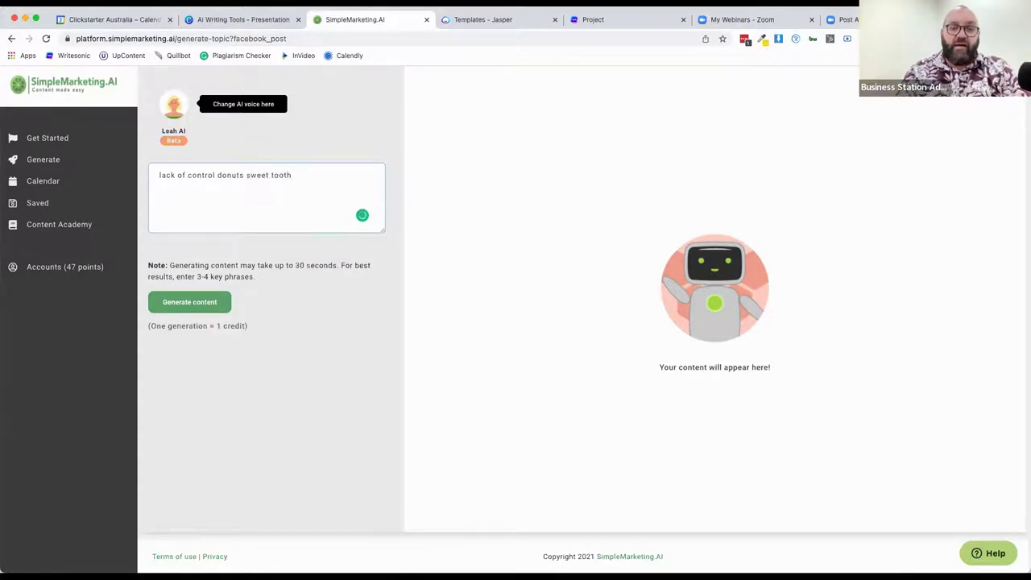
{"action": "type", "text": " weight gain healthy lic"}
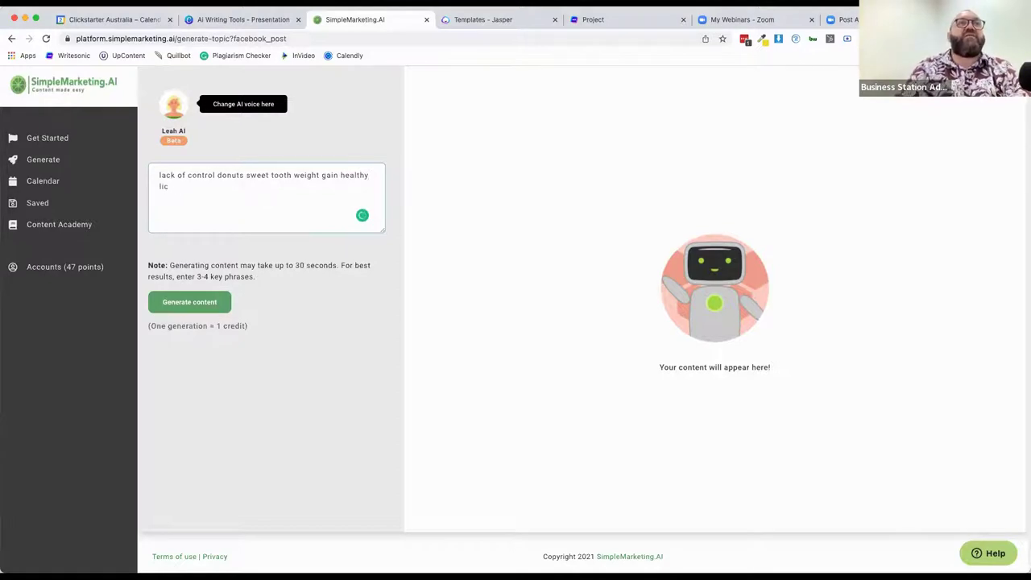
{"action": "type", "text": "ving"}
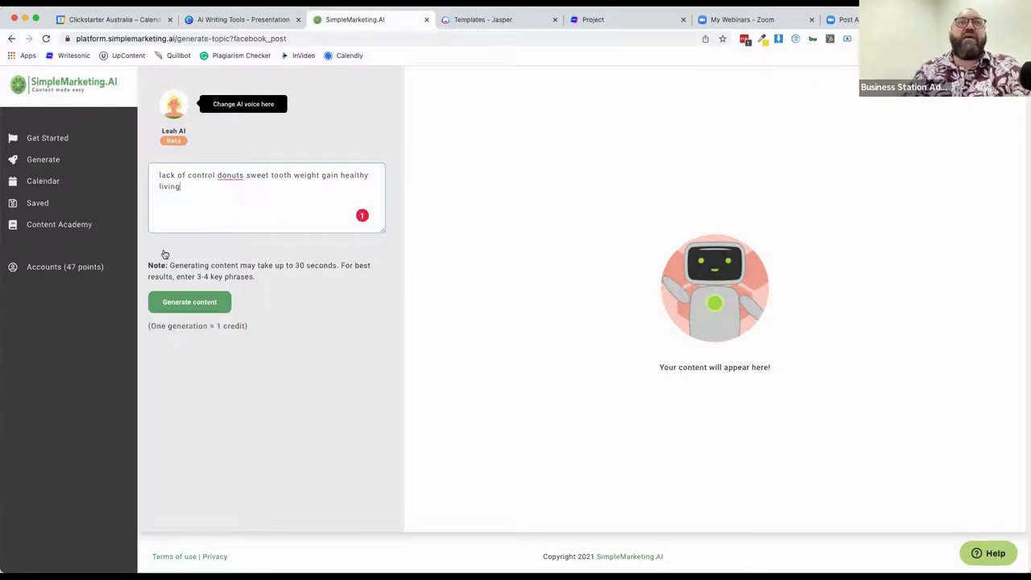
Correct "donuts" to "doughnuts" in the key phrases and generate the Facebook posts.
{"action": "mouse_move", "coordinate": [230, 176]}
{"action": "left_click", "coordinate": [234, 204]}
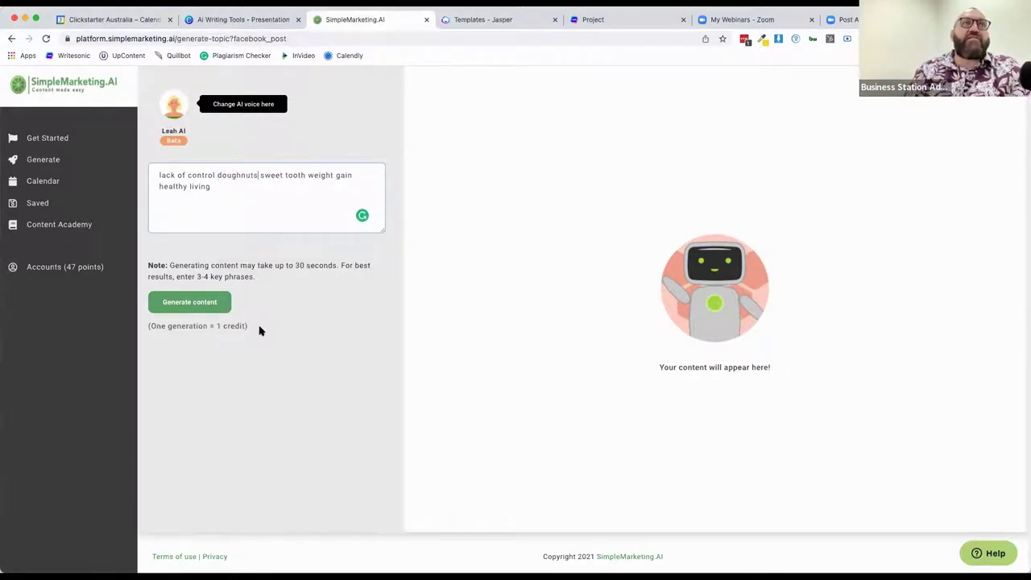
{"action": "mouse_move", "coordinate": [172, 109]}
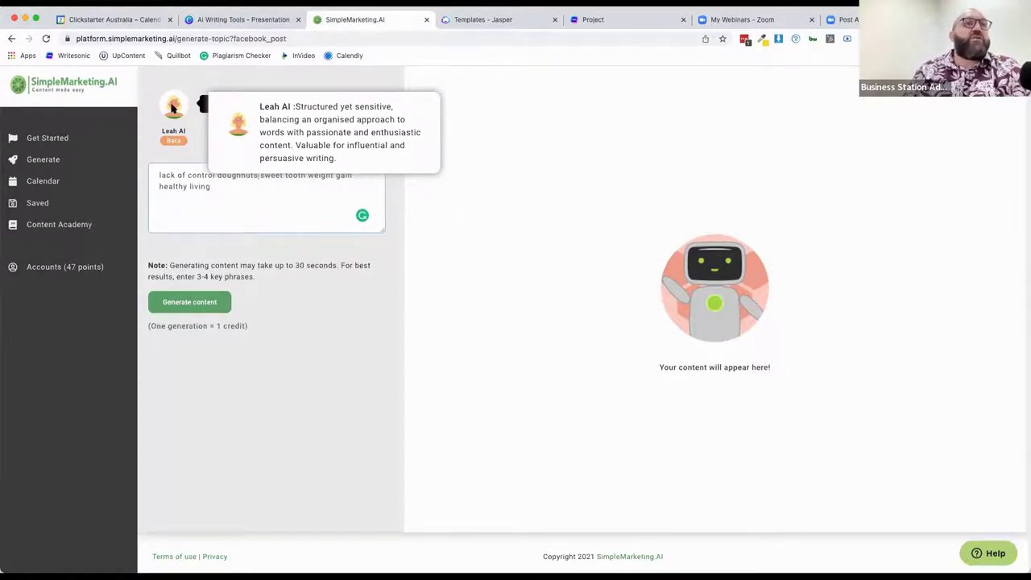
{"action": "left_click", "coordinate": [204, 309]}
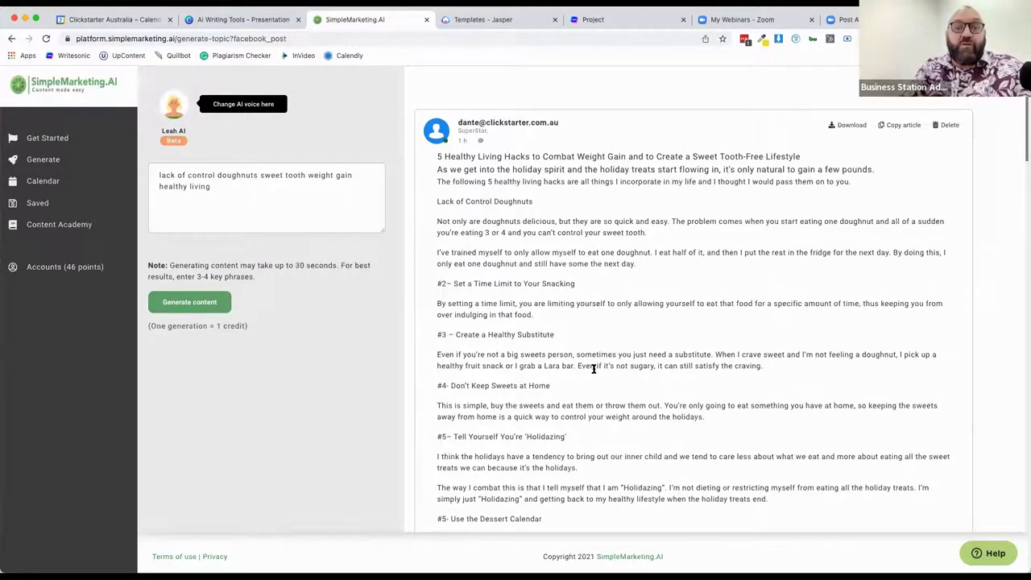
Review the first generated Facebook post and select the suggested photo of pink flowers beside a cup for it.
{"action": "scroll", "coordinate": [583, 435], "scroll_direction": "down", "scroll_amount": 15}
{"action": "scroll", "coordinate": [584, 467], "scroll_direction": "up", "scroll_amount": 5}
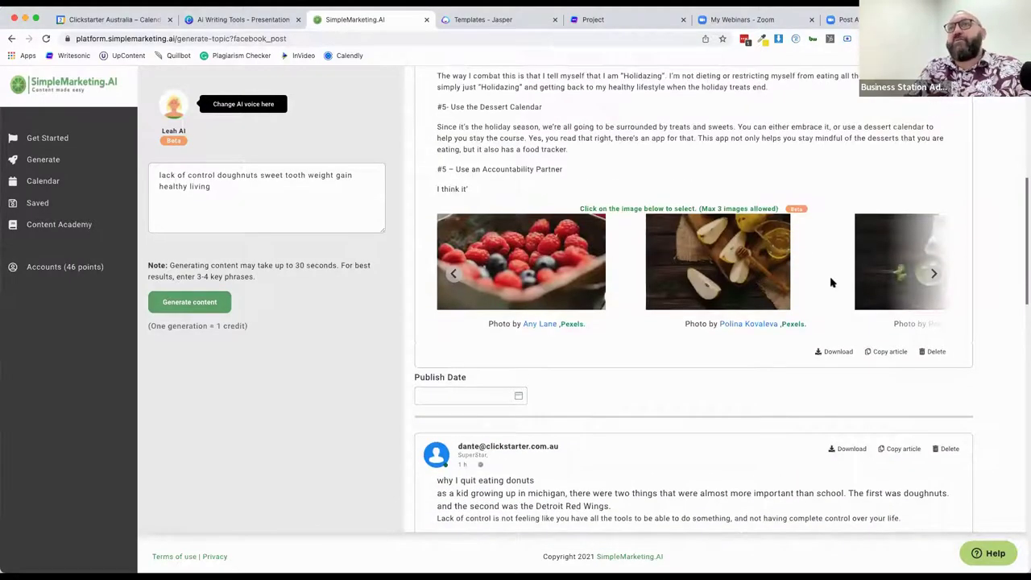
{"action": "scroll", "coordinate": [534, 360], "scroll_direction": "up", "scroll_amount": 4}
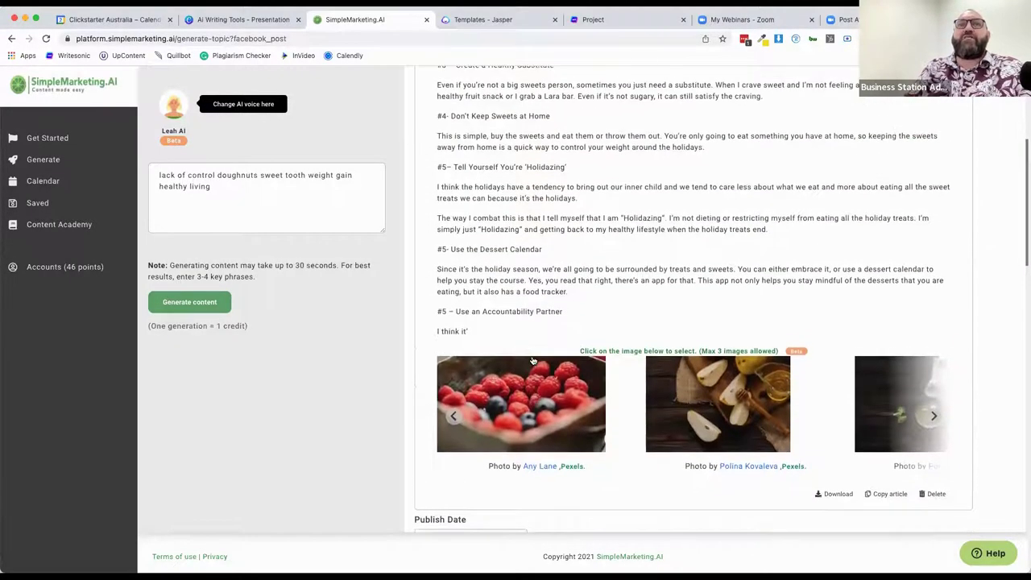
{"action": "scroll", "coordinate": [545, 306], "scroll_direction": "down", "scroll_amount": 1}
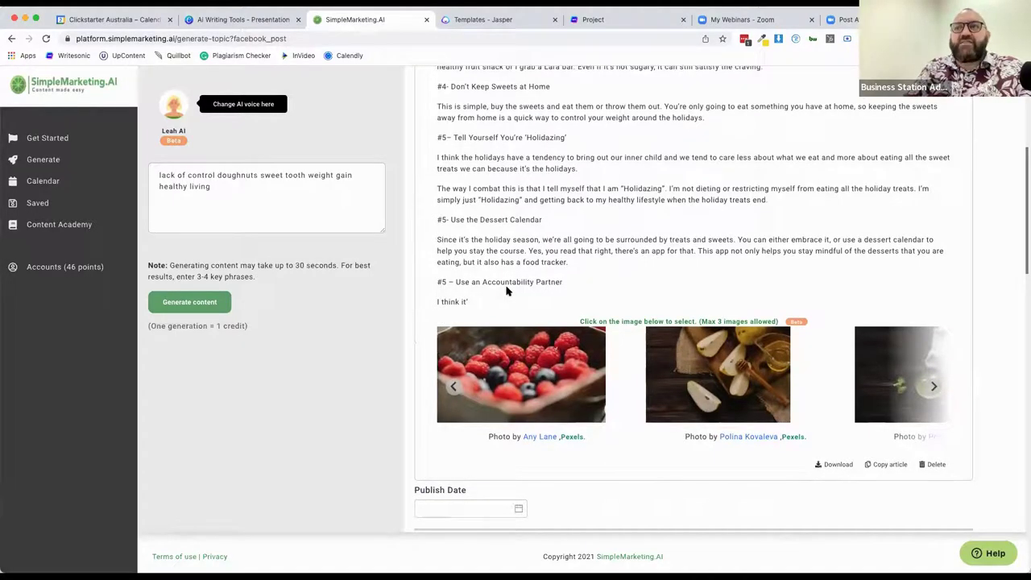
{"action": "scroll", "coordinate": [507, 291], "scroll_direction": "down", "scroll_amount": 2}
{"action": "scroll", "coordinate": [507, 290], "scroll_direction": "up", "scroll_amount": 2}
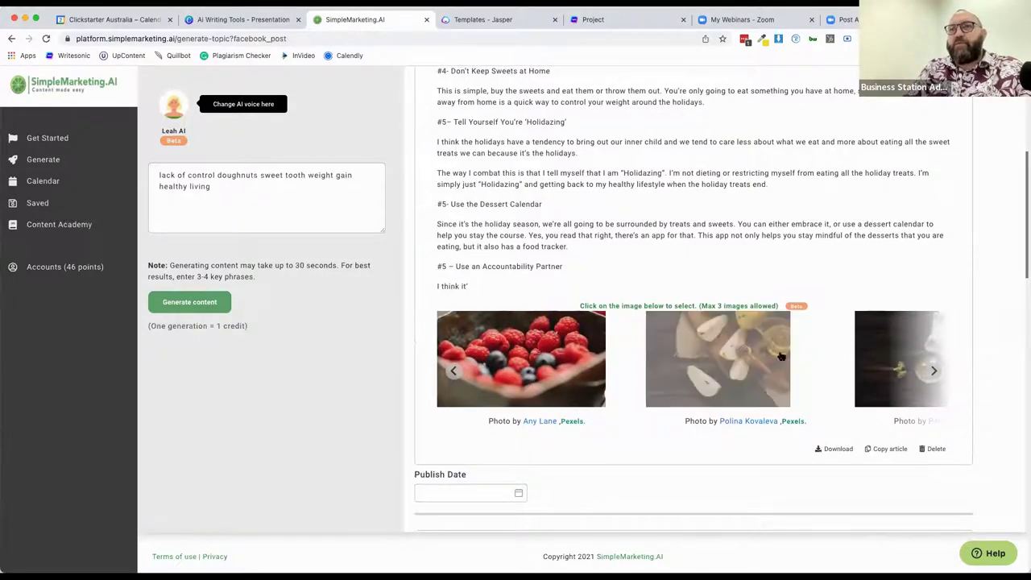
{"action": "left_click", "coordinate": [936, 372]}
{"action": "left_click", "coordinate": [936, 371]}
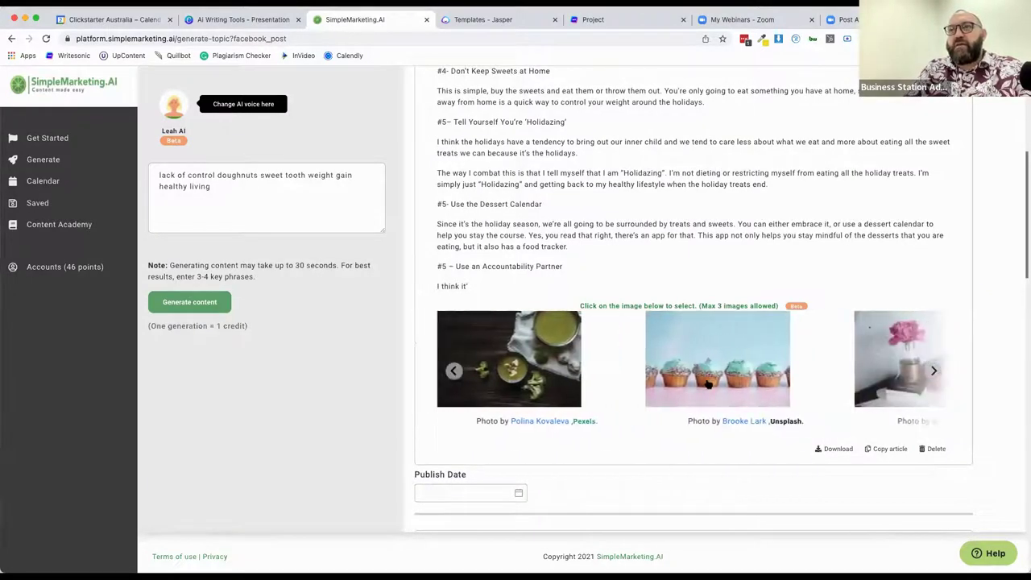
{"action": "left_click", "coordinate": [934, 372]}
{"action": "left_click", "coordinate": [934, 372]}
{"action": "left_click", "coordinate": [528, 364]}
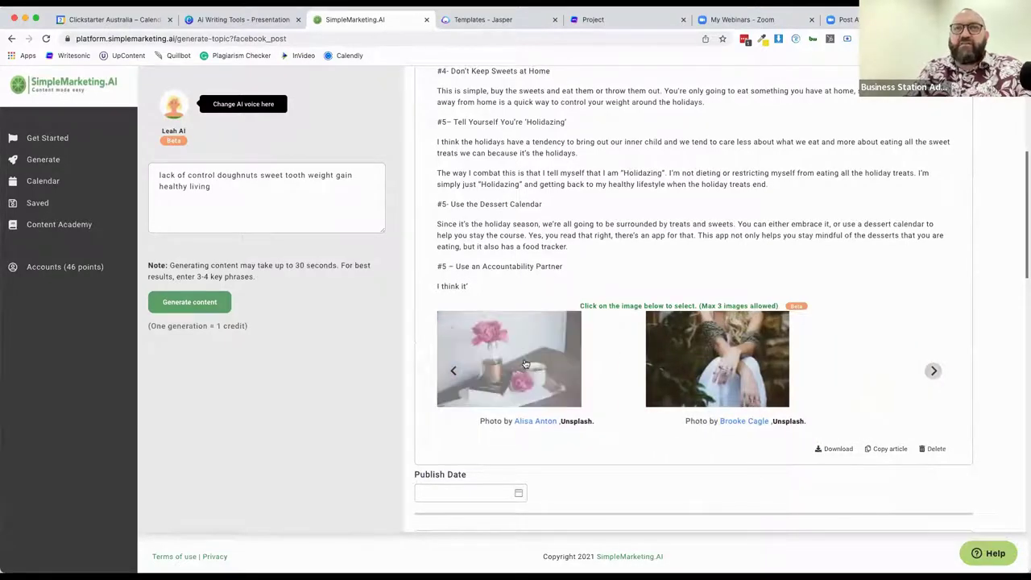
Select the suggested photo of a person holding a box of doughnuts for the "why I quit eating donuts" post.
{"action": "scroll", "coordinate": [624, 416], "scroll_direction": "down", "scroll_amount": 3}
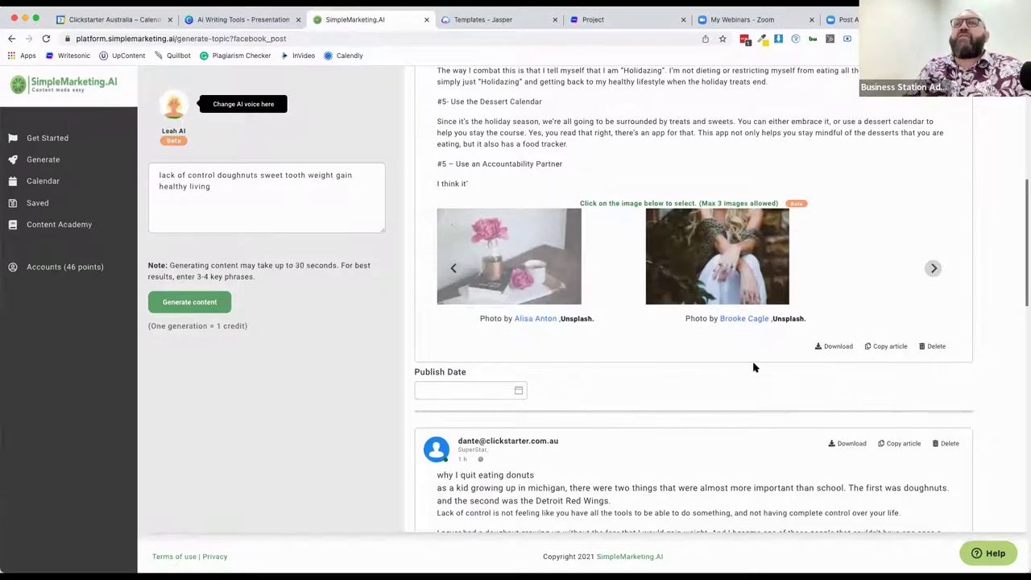
{"action": "scroll", "coordinate": [754, 368], "scroll_direction": "up", "scroll_amount": 1}
{"action": "scroll", "coordinate": [738, 383], "scroll_direction": "up", "scroll_amount": 10}
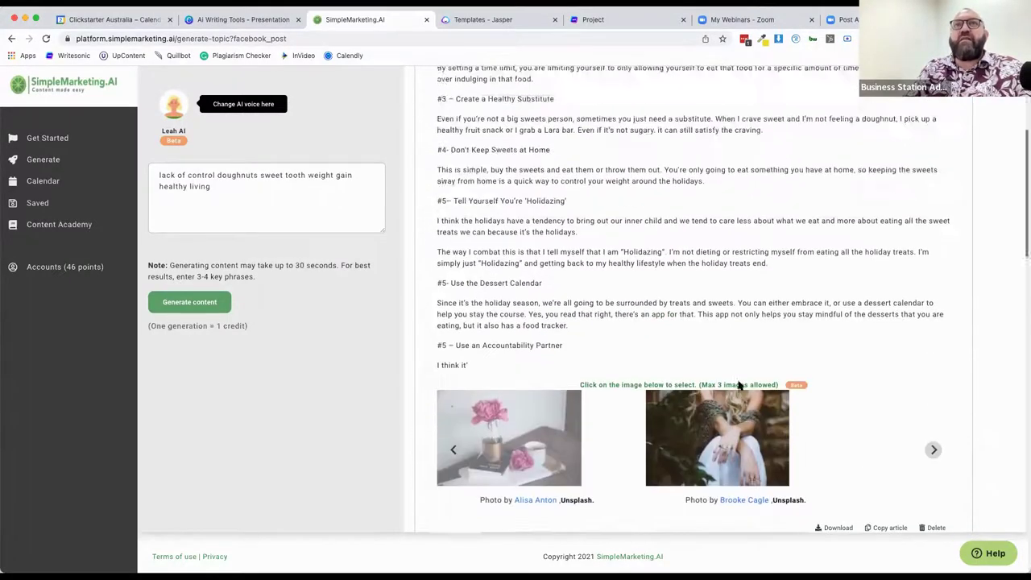
{"action": "scroll", "coordinate": [738, 386], "scroll_direction": "down", "scroll_amount": 20}
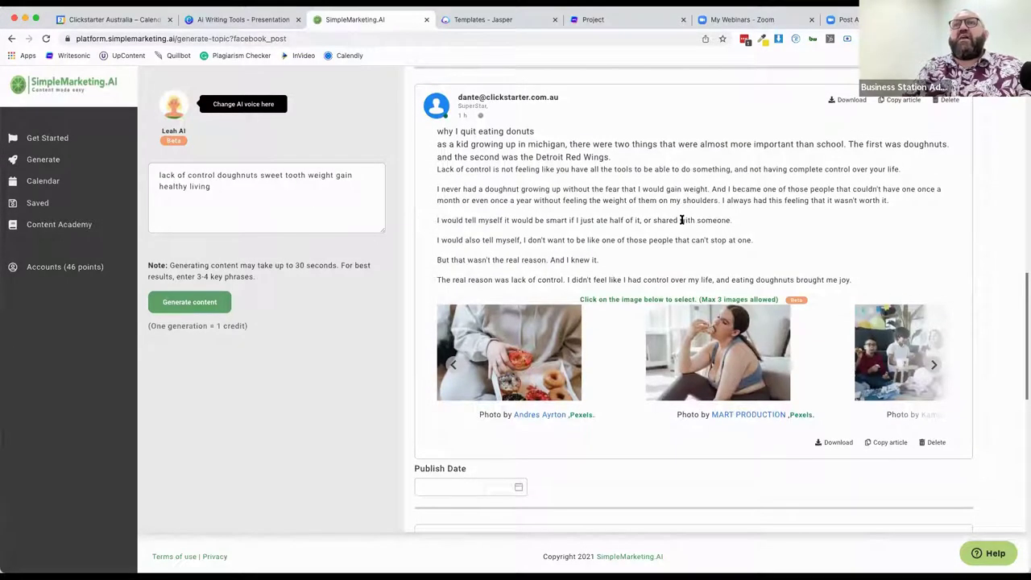
{"action": "left_click", "coordinate": [526, 359]}
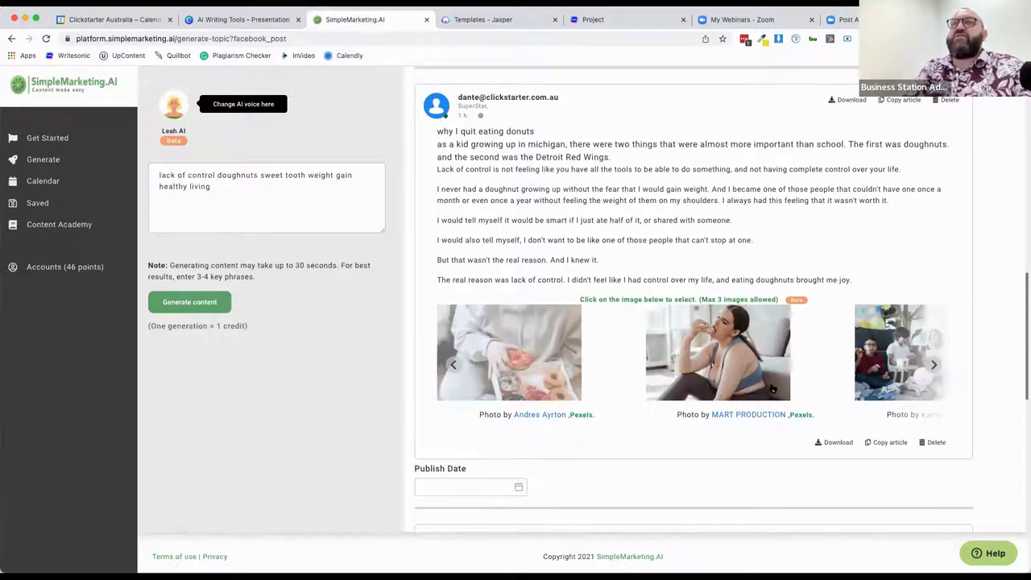
Read through the "why I quit eating donuts" post and the 12 Month Doughnut Diet post with its suggested images.
{"action": "scroll", "coordinate": [510, 182], "scroll_direction": "up", "scroll_amount": 1}
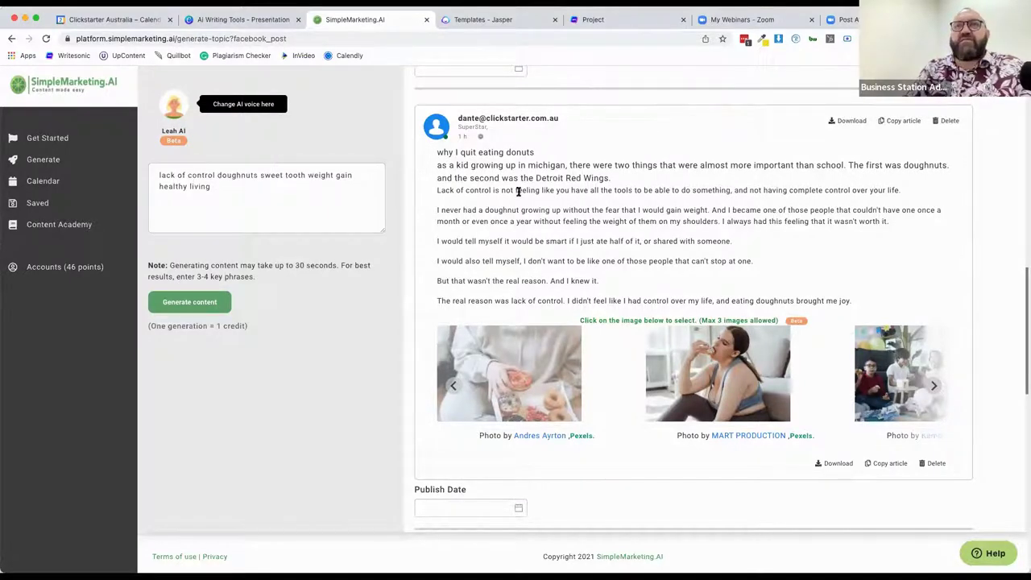
{"action": "scroll", "coordinate": [616, 212], "scroll_direction": "down", "scroll_amount": 2}
{"action": "scroll", "coordinate": [617, 213], "scroll_direction": "down", "scroll_amount": 10}
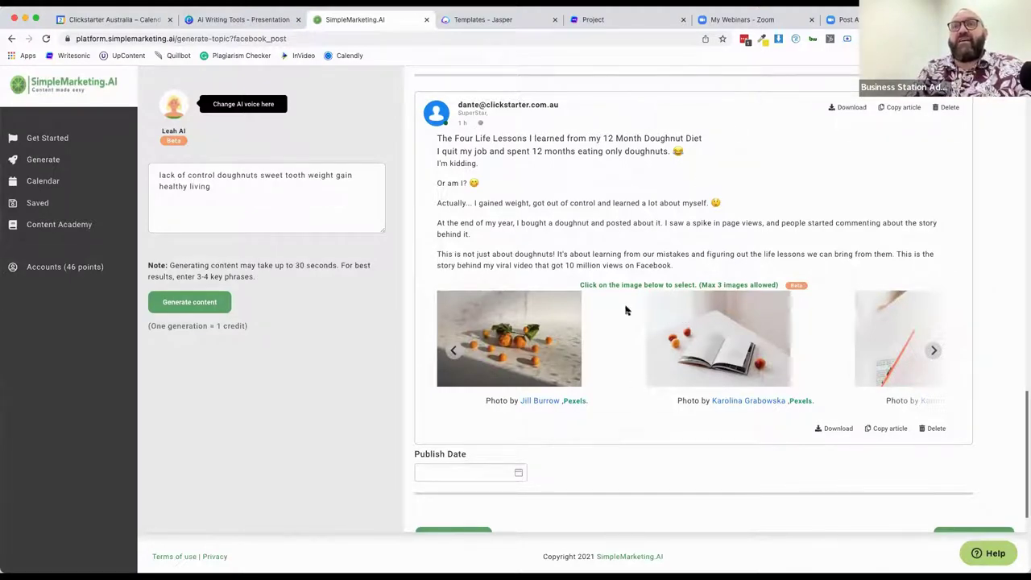
{"action": "left_click_drag", "start_coordinate": [436, 139], "coordinate": [723, 267]}
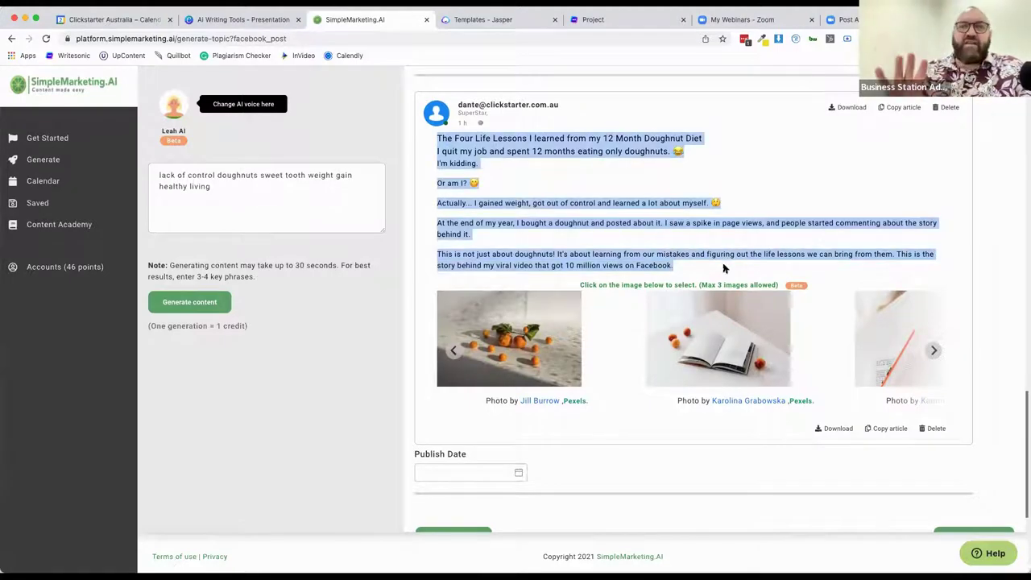
Open the 12 Month Doughnut Diet post for editing and look over its title, body text and publishing options.
{"action": "left_click", "coordinate": [778, 184]}
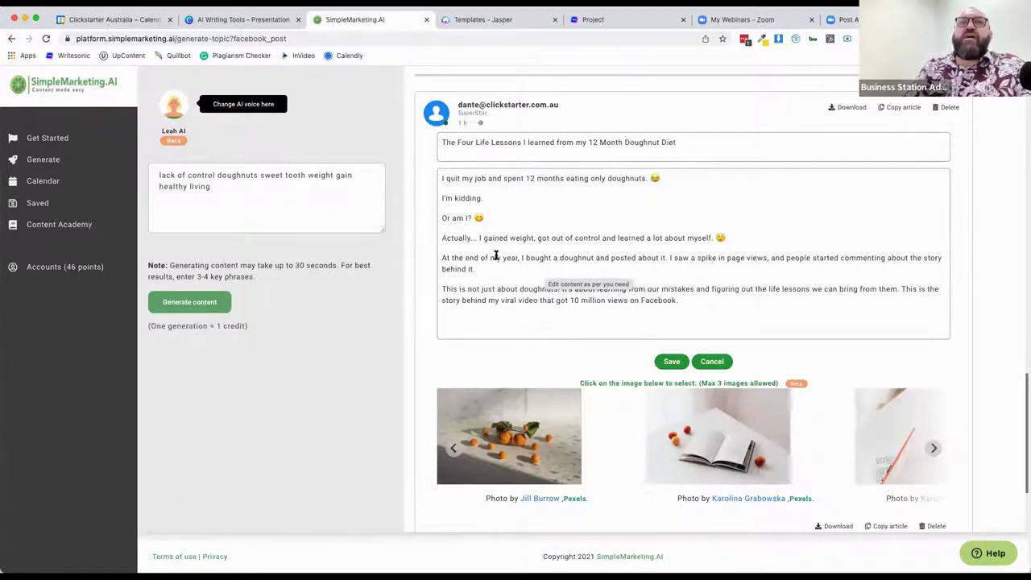
{"action": "left_click", "coordinate": [467, 313]}
{"action": "left_click_drag", "start_coordinate": [677, 306], "coordinate": [433, 174]}
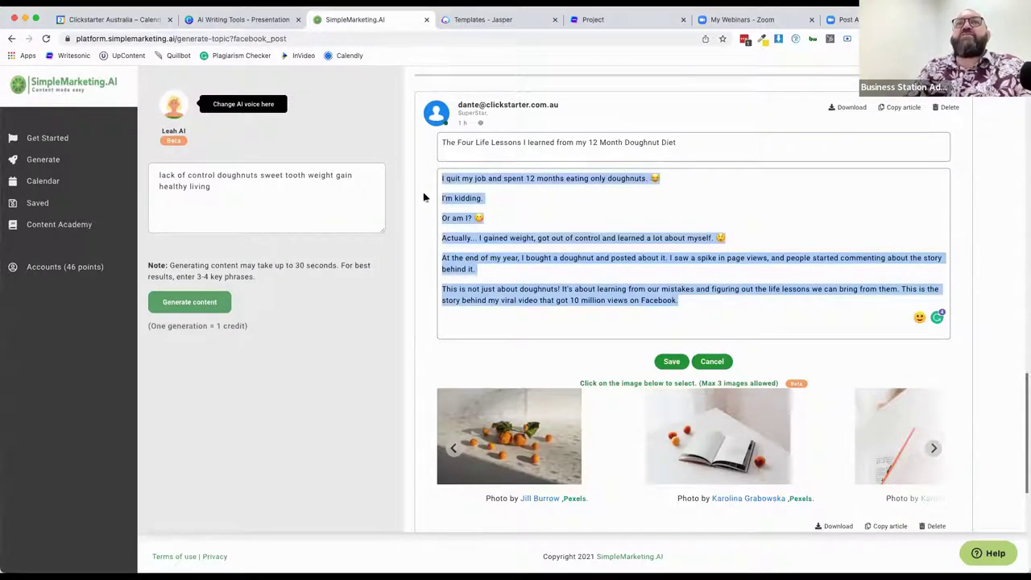
{"action": "left_click", "coordinate": [425, 197]}
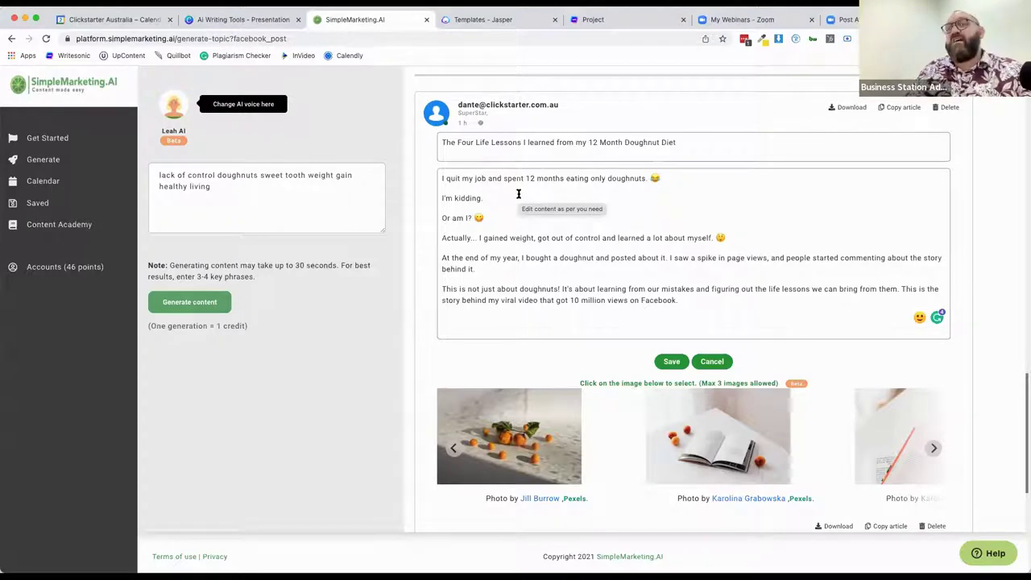
{"action": "scroll", "coordinate": [534, 382], "scroll_direction": "down", "scroll_amount": 4}
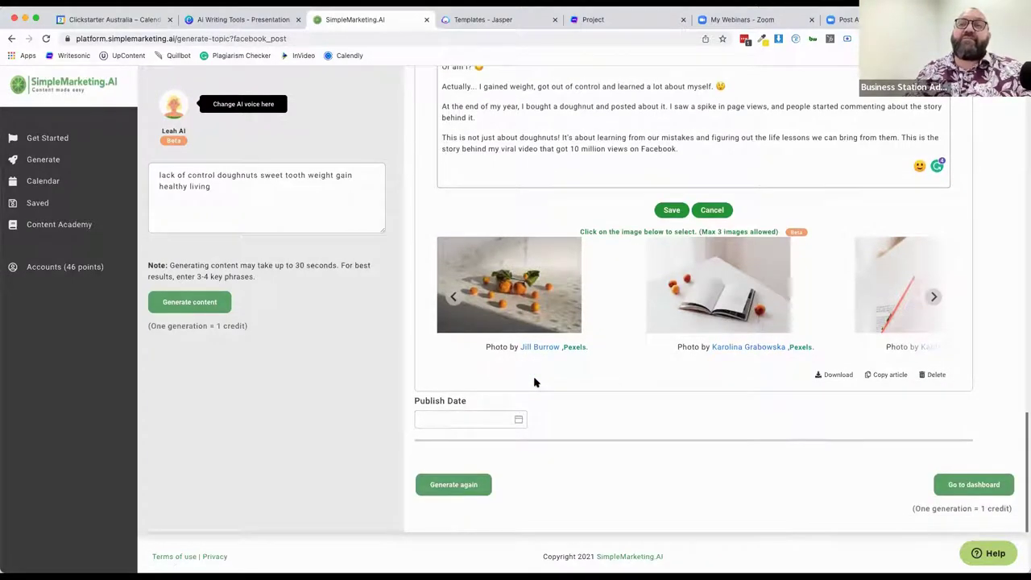
{"action": "scroll", "coordinate": [534, 383], "scroll_direction": "up", "scroll_amount": 7}
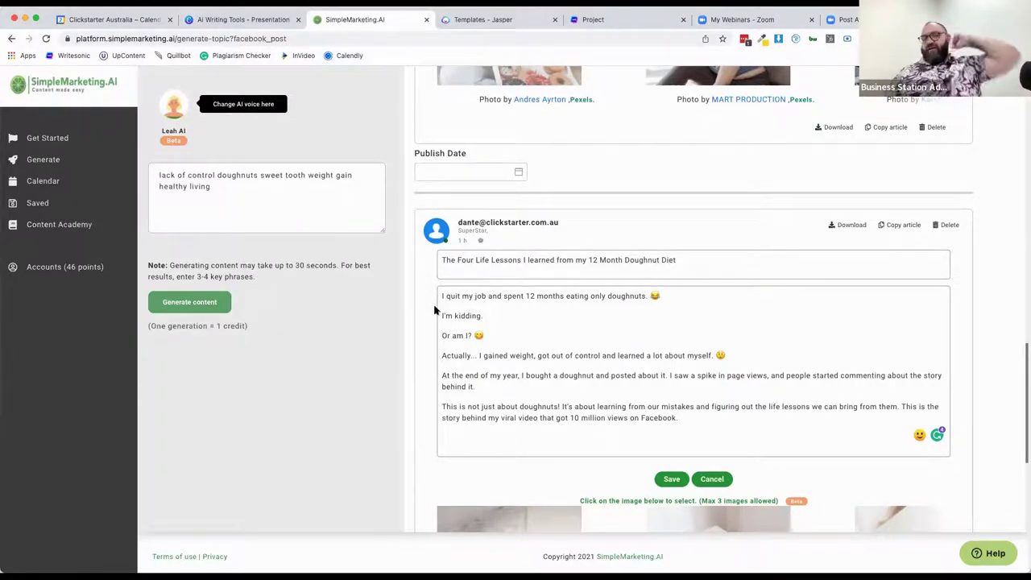
Replace the key phrases with "using leftover lemons for desserts" and generate new Facebook posts.
{"action": "double_click", "coordinate": [207, 183]}
{"action": "triple_click", "coordinate": [207, 184]}
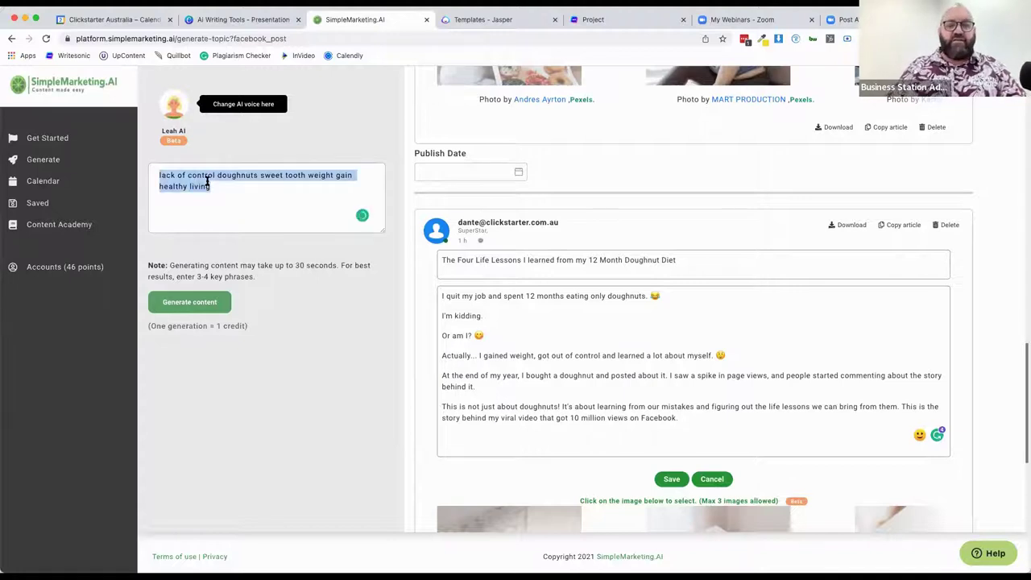
{"action": "type", "text": "leftove"}
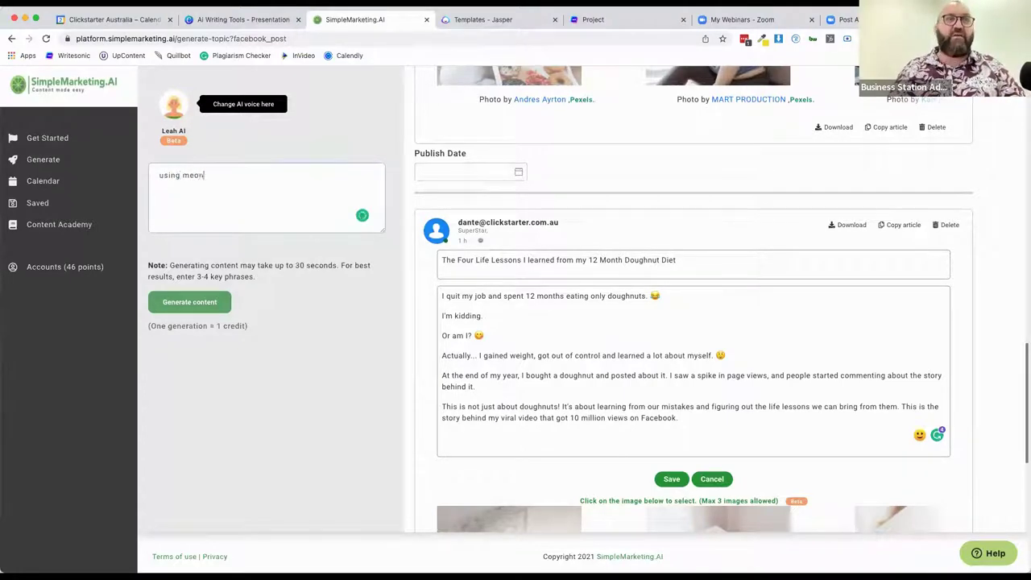
{"action": "type", "text": "r lemons"}
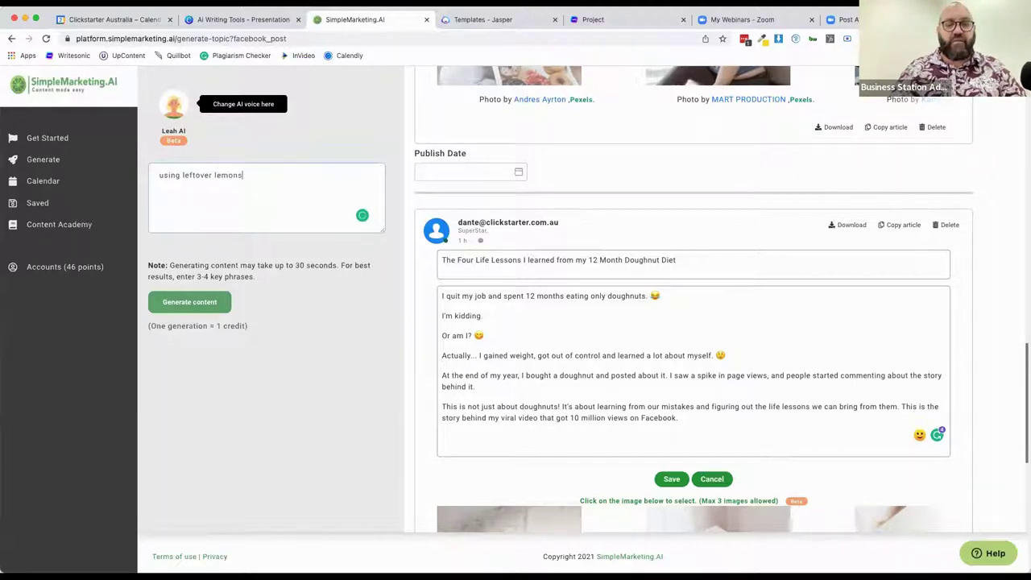
{"action": "type", "text": " fro"}
{"action": "key", "text": "BackSpace"}
{"action": "key", "text": "BackSpace"}
{"action": "key", "text": "BackSpace"}
{"action": "type", "text": "or desserts"}
{"action": "left_click", "coordinate": [175, 305]}
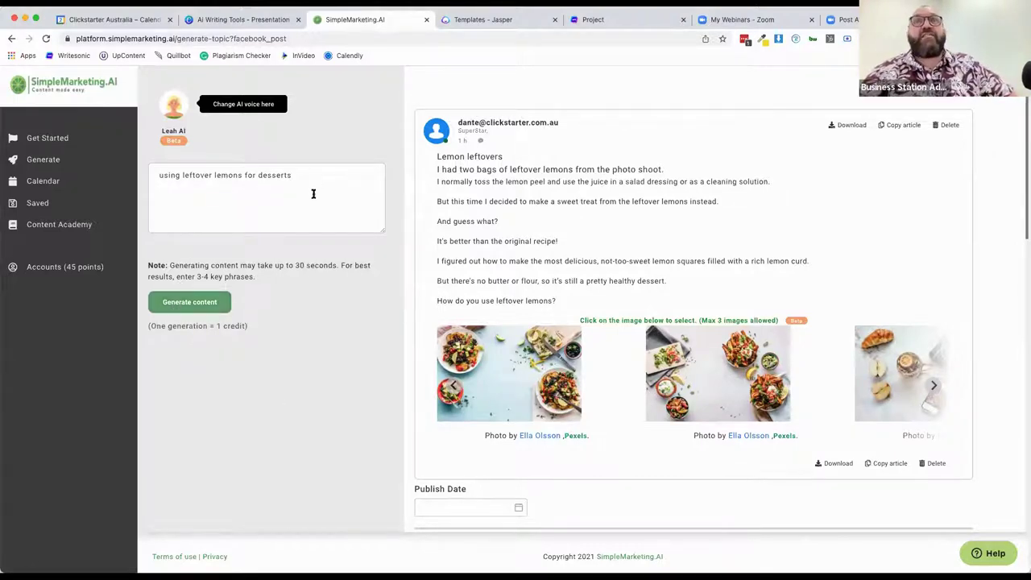
Review the generated leftover-lemon Facebook posts and their suggested images.
{"action": "scroll", "coordinate": [536, 301], "scroll_direction": "down", "scroll_amount": 3}
{"action": "scroll", "coordinate": [536, 300], "scroll_direction": "down", "scroll_amount": 5}
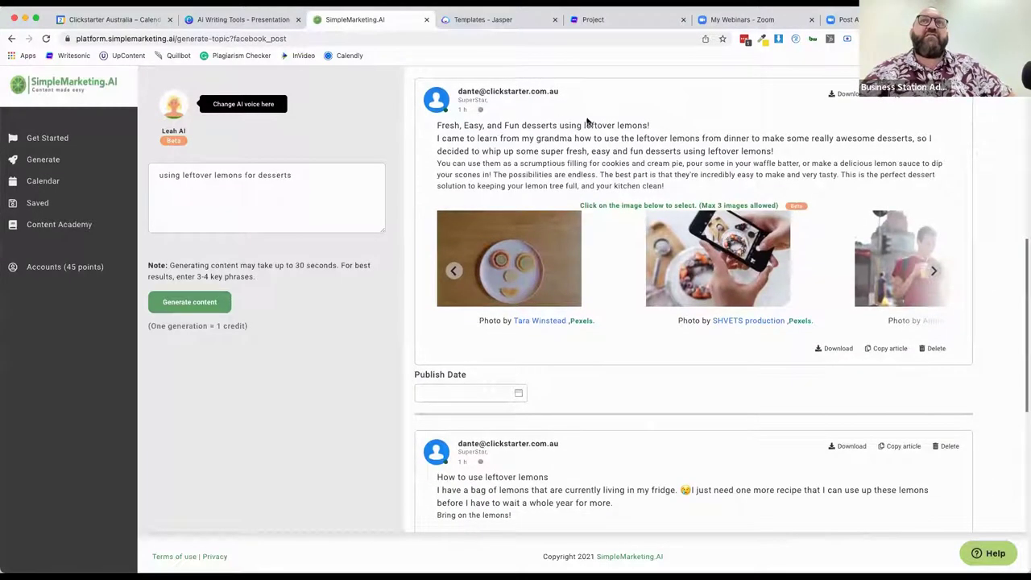
{"action": "scroll", "coordinate": [599, 382], "scroll_direction": "down", "scroll_amount": 1}
{"action": "scroll", "coordinate": [599, 382], "scroll_direction": "down", "scroll_amount": 5}
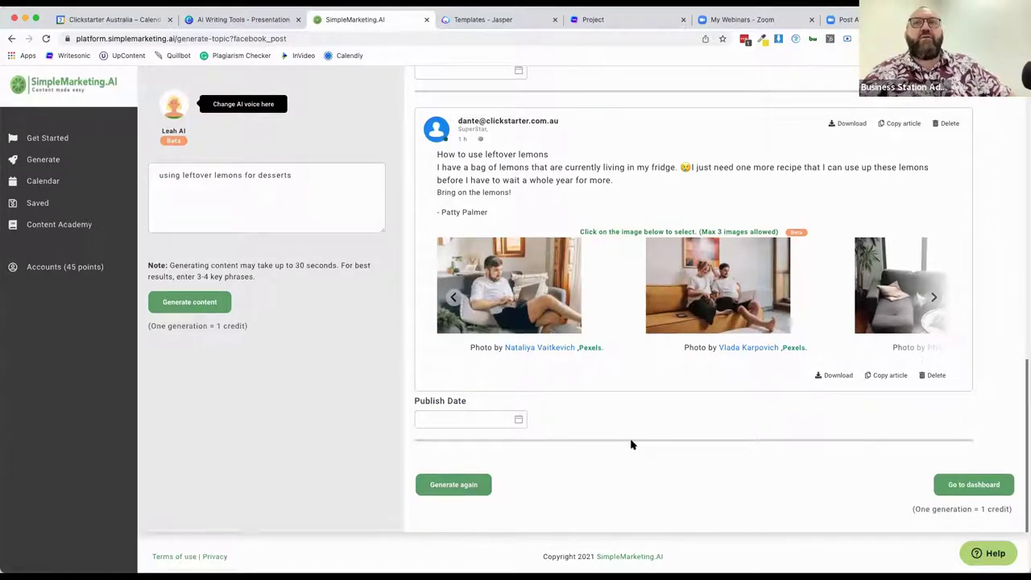
{"action": "scroll", "coordinate": [645, 291], "scroll_direction": "up", "scroll_amount": 10}
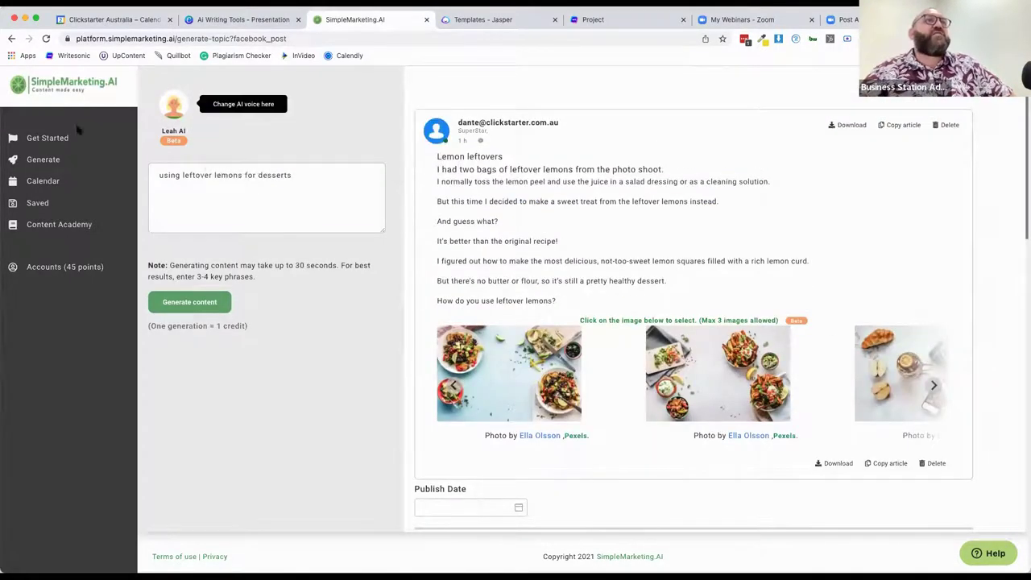
Look through the available AI personas and their descriptions, keeping the current voice.
{"action": "left_click", "coordinate": [222, 110]}
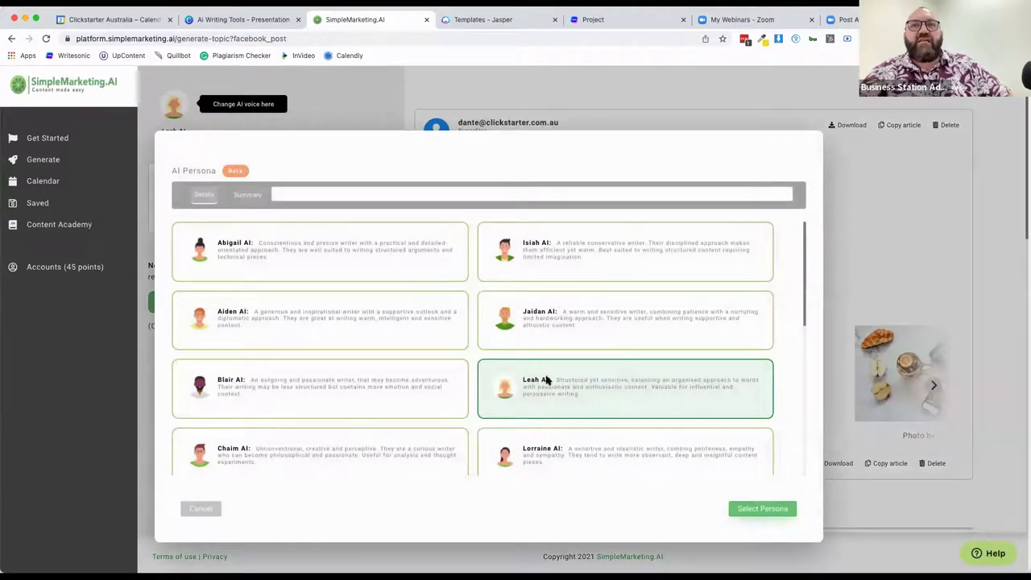
{"action": "scroll", "coordinate": [354, 435], "scroll_direction": "down", "scroll_amount": 4}
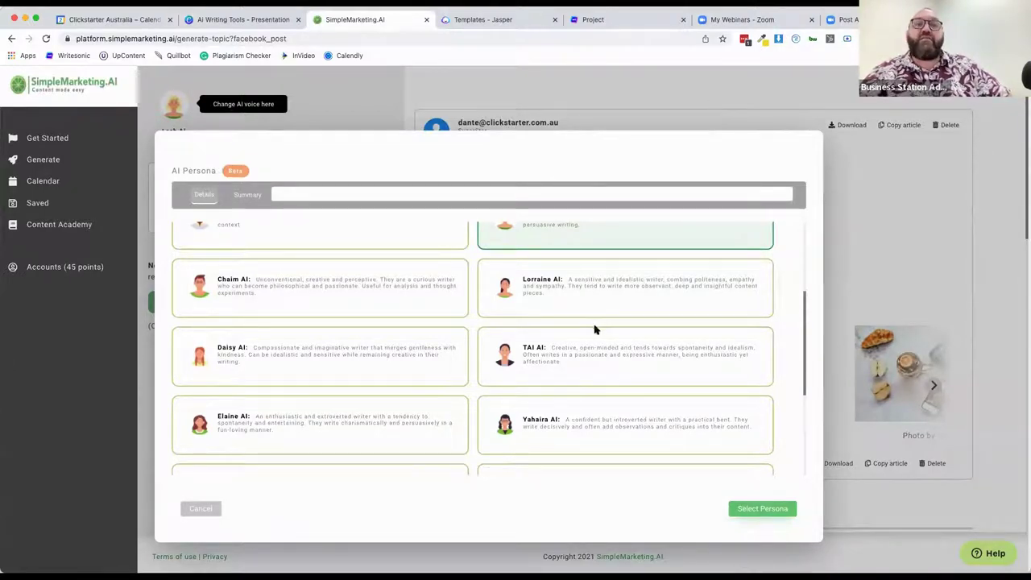
{"action": "left_click", "coordinate": [216, 510]}
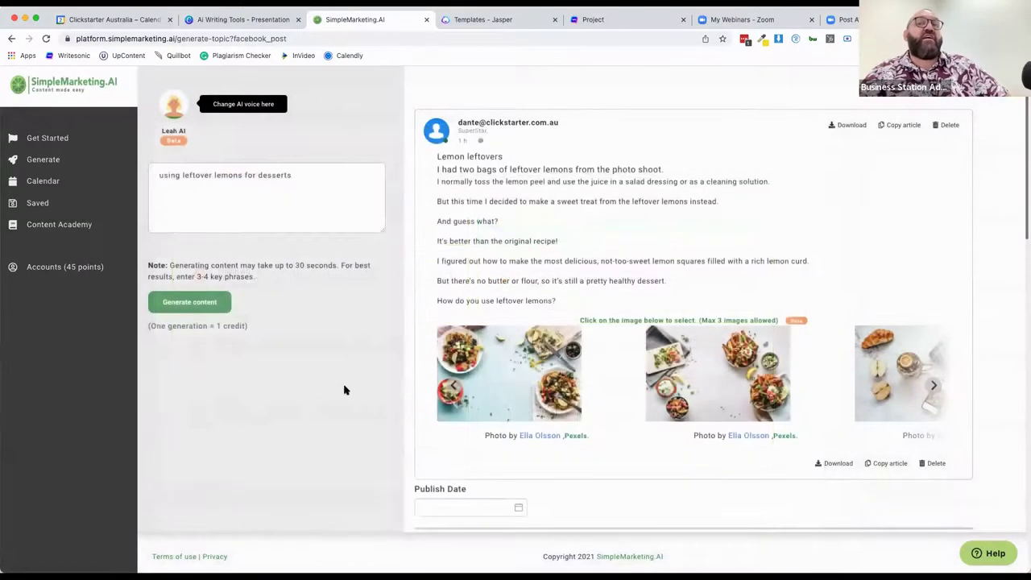
Open the Write Along tool from the dashboard and set its output length to "Somewhere in between".
{"action": "left_click", "coordinate": [22, 140]}
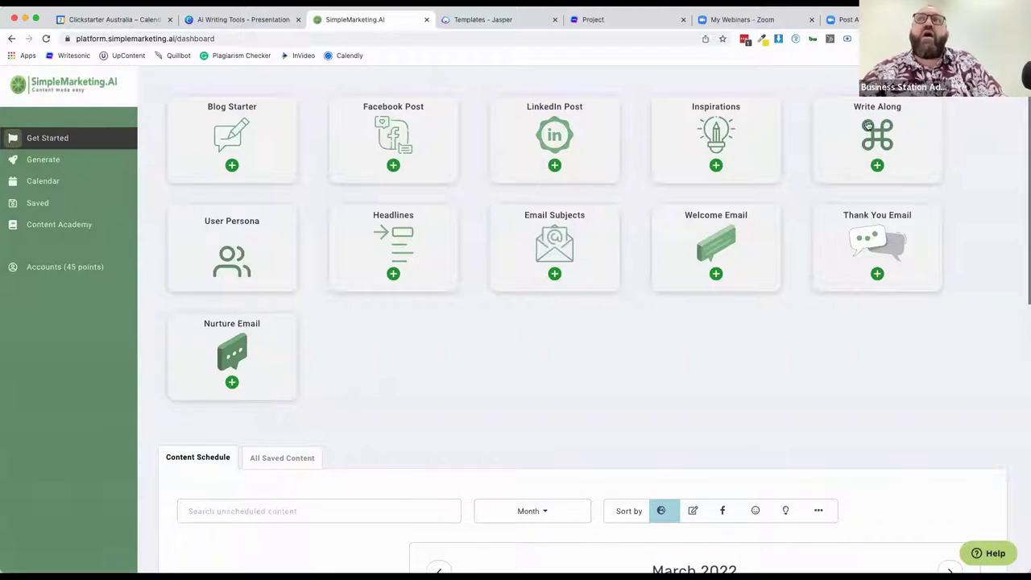
{"action": "left_click", "coordinate": [866, 149]}
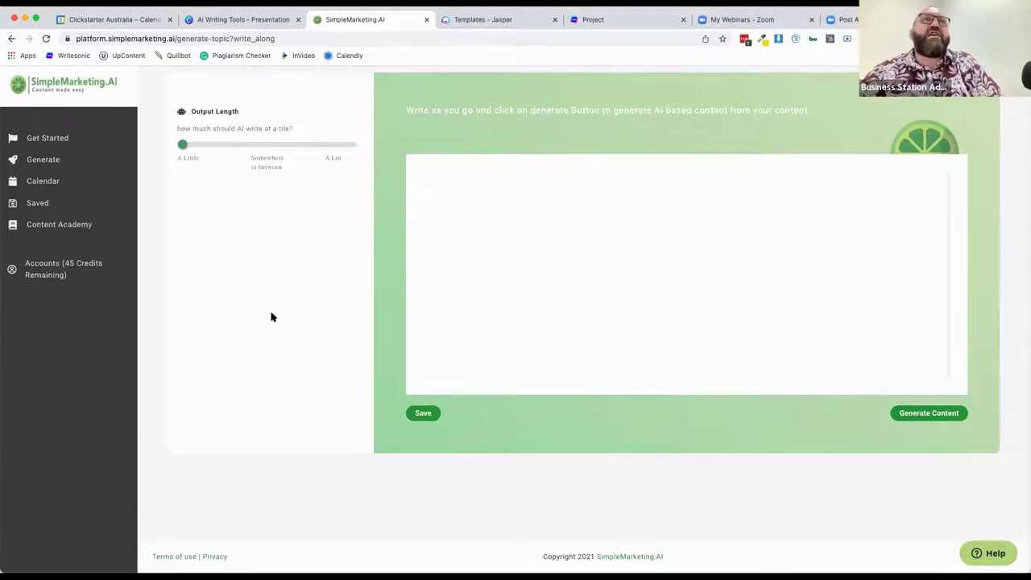
{"action": "left_click_drag", "start_coordinate": [183, 145], "coordinate": [266, 147]}
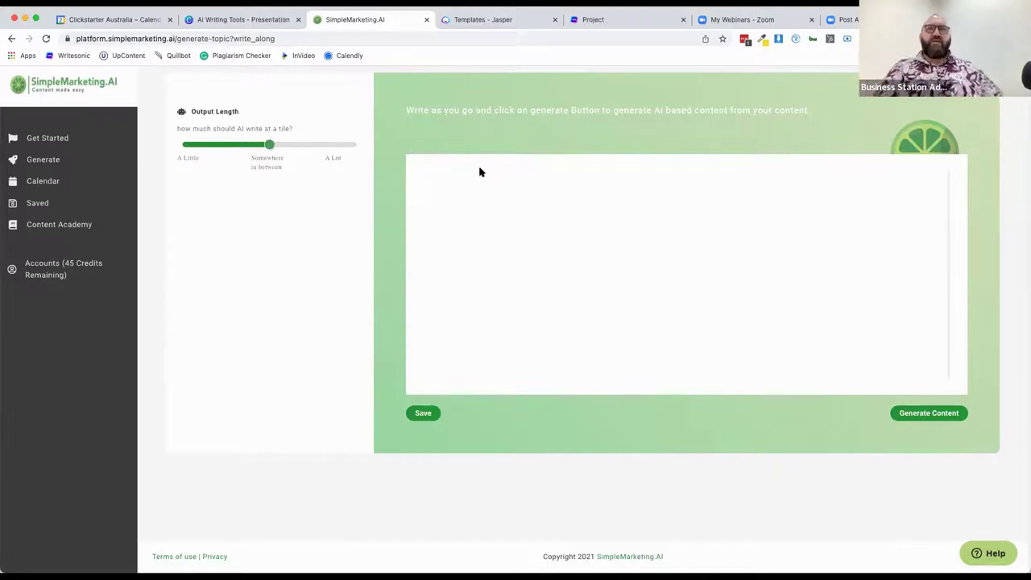
Write "Social media is possibly the one technology that has come out of the internet that has the most mixed results." and generate content from it.
{"action": "left_click", "coordinate": [459, 183]}
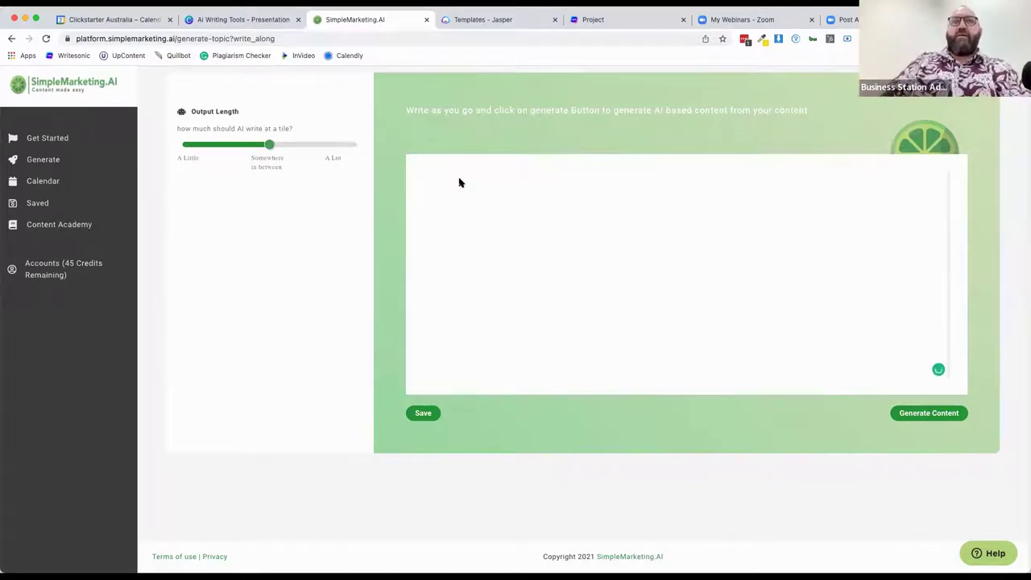
{"action": "type", "text": "Social media is"}
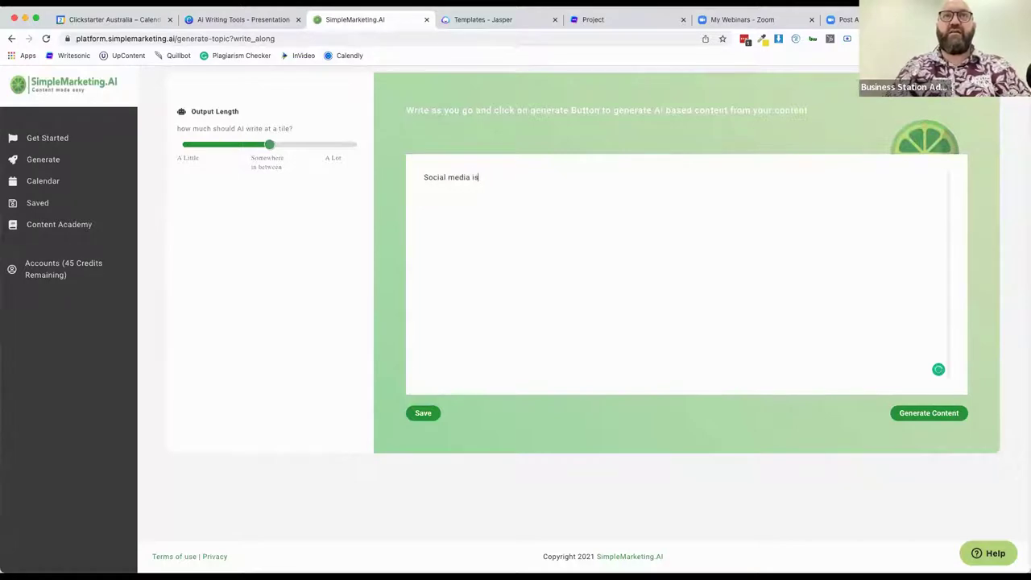
{"action": "type", "text": " poss"}
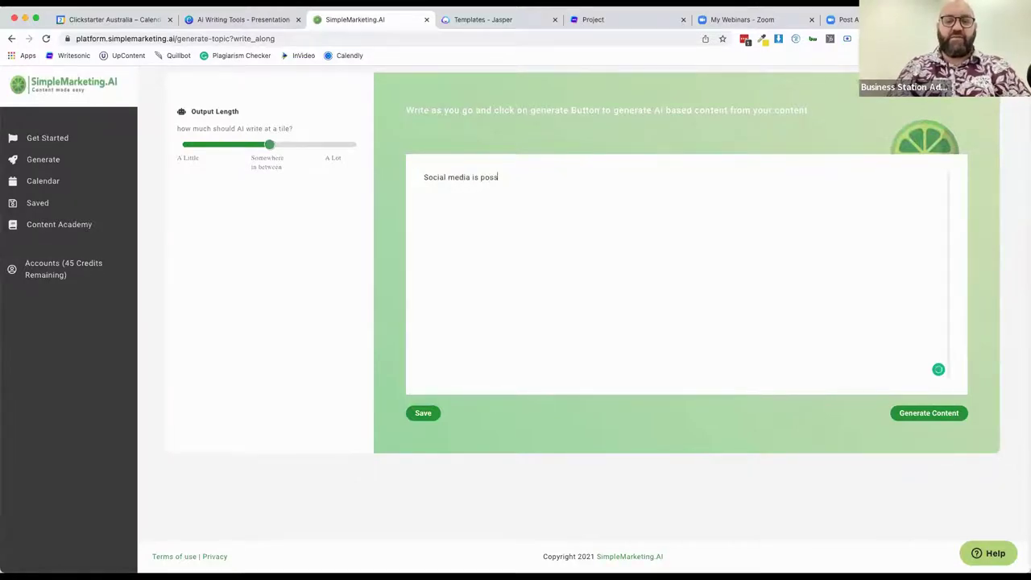
{"action": "type", "text": "ibly the one technologu AI"}
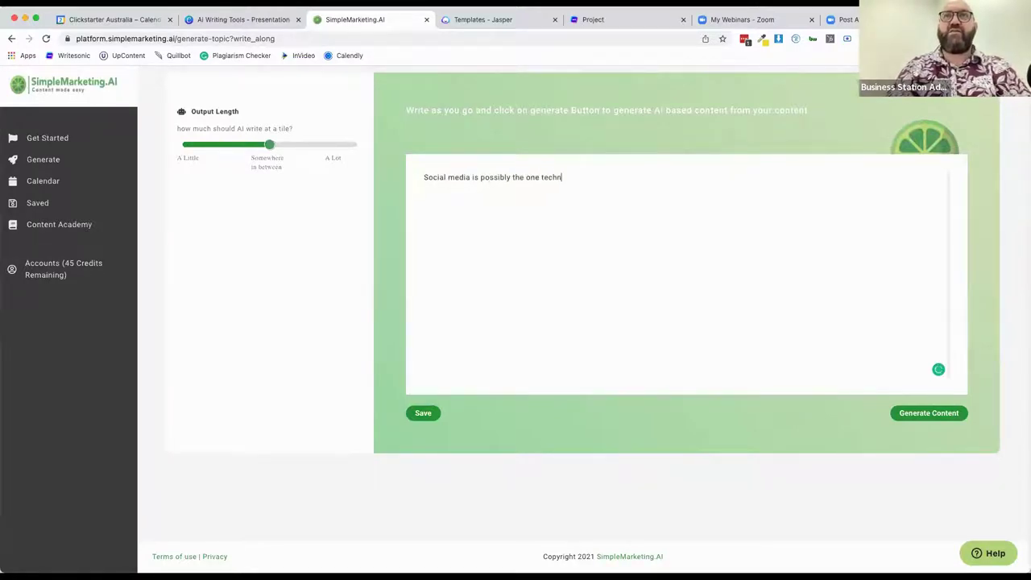
{"action": "key", "text": "BackSpace"}
{"action": "key", "text": "BackSpace"}
{"action": "key", "text": "BackSpace"}
{"action": "type", "text": "y that has come out of the internet that has the most mixed results."}
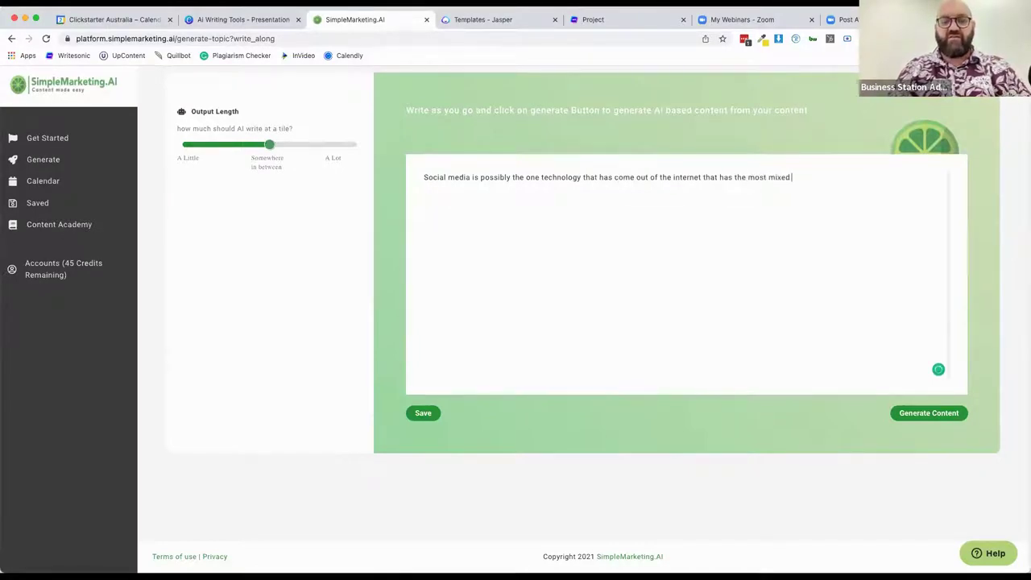
{"action": "left_click", "coordinate": [921, 413]}
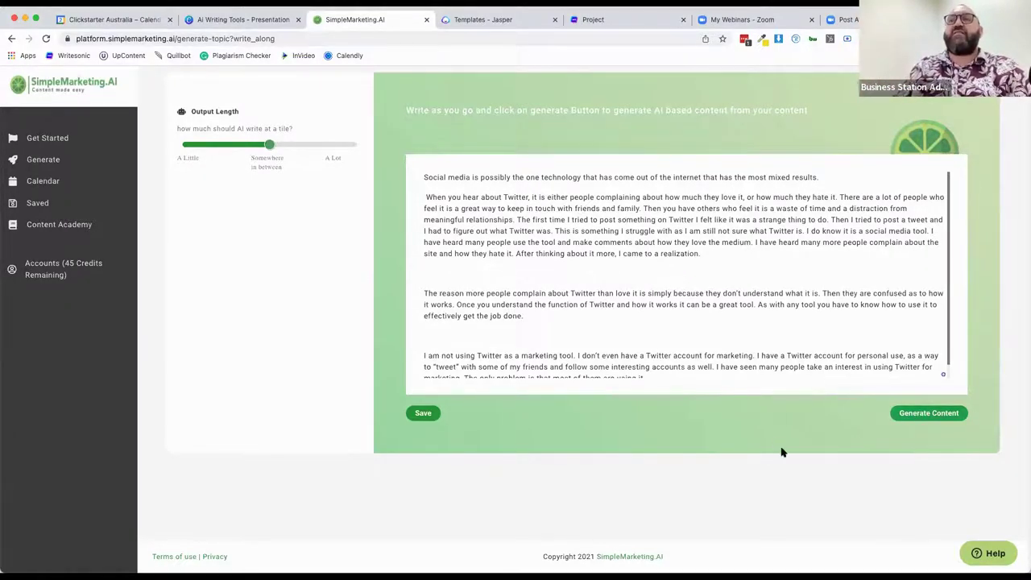
Append the paragraph "Facebook on the other hand has influenced our society perhaps more than any other social network." and generate further content.
{"action": "scroll", "coordinate": [683, 298], "scroll_direction": "down", "scroll_amount": 1}
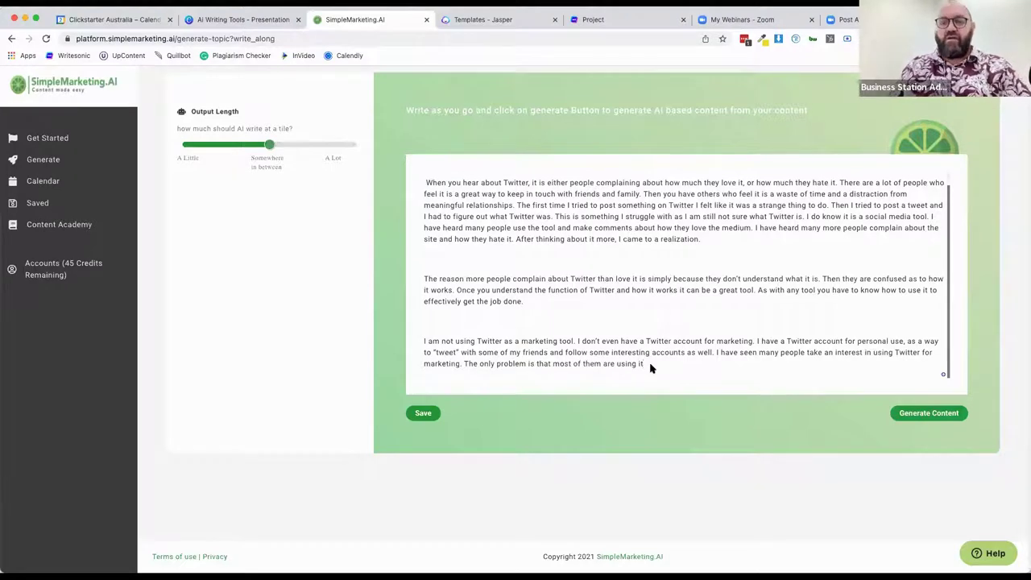
{"action": "key", "text": "Return"}
{"action": "type", "text": "Facebook"}
{"action": "type", "text": " on teh other han"}
{"action": "key", "text": "BackSpace"}
{"action": "key", "text": "BackSpace"}
{"action": "key", "text": "BackSpace"}
{"action": "key", "text": "BackSpace"}
{"action": "key", "text": "BackSpace"}
{"action": "key", "text": "BackSpace"}
{"action": "key", "text": "BackSpace"}
{"action": "type", "text": "e other"}
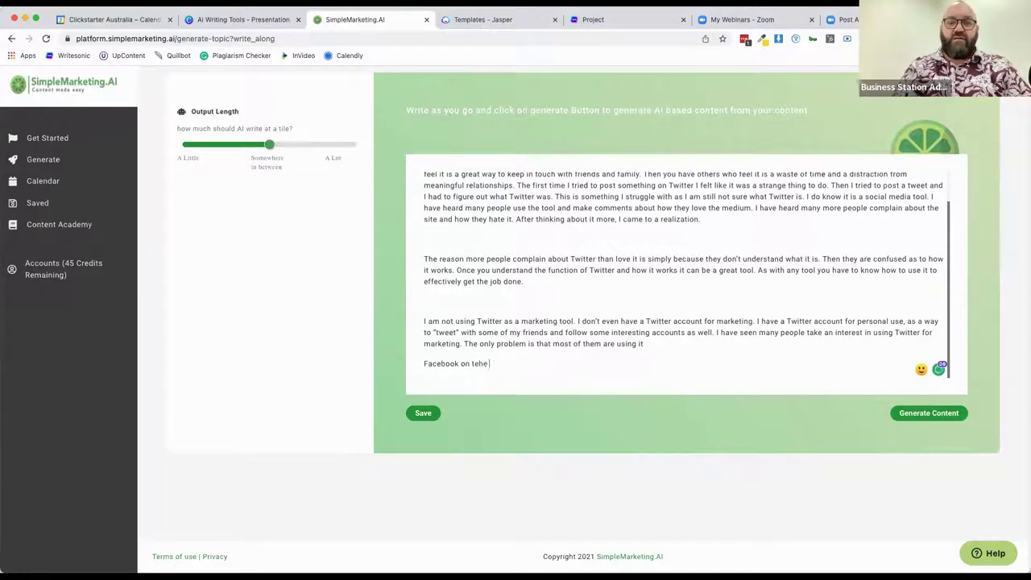
{"action": "key", "text": "BackSpace"}
{"action": "key", "text": "BackSpace"}
{"action": "type", "text": "he other hand has influencerd our society perhaps more than any other social network."}
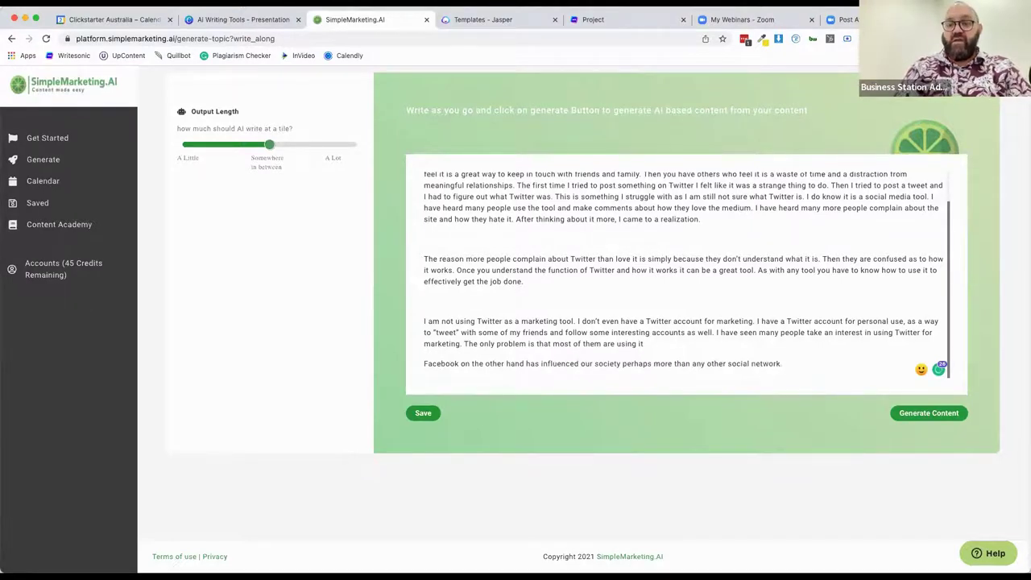
{"action": "left_click", "coordinate": [900, 419]}
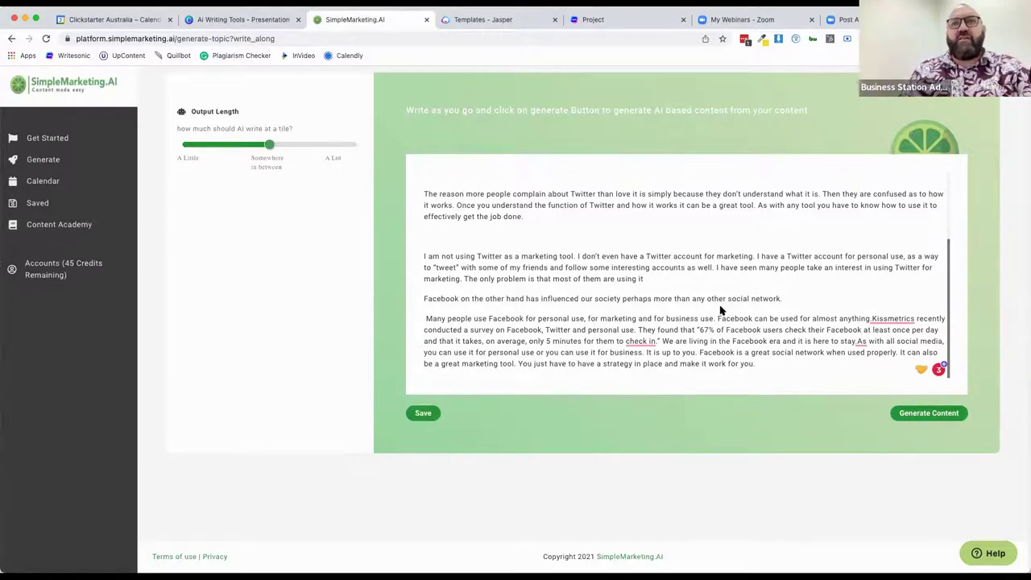
Append the paragraph "TikTok however is the champion of Generation Z." to the article and generate further content from it.
{"action": "left_click", "coordinate": [757, 367]}
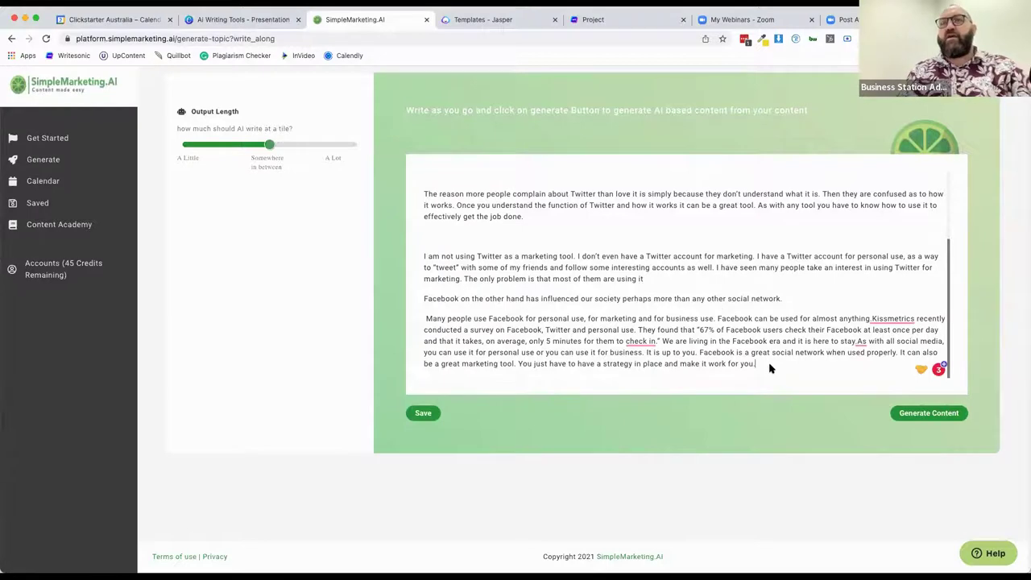
{"action": "key", "text": "Return"}
{"action": "type", "text": "TikTok"}
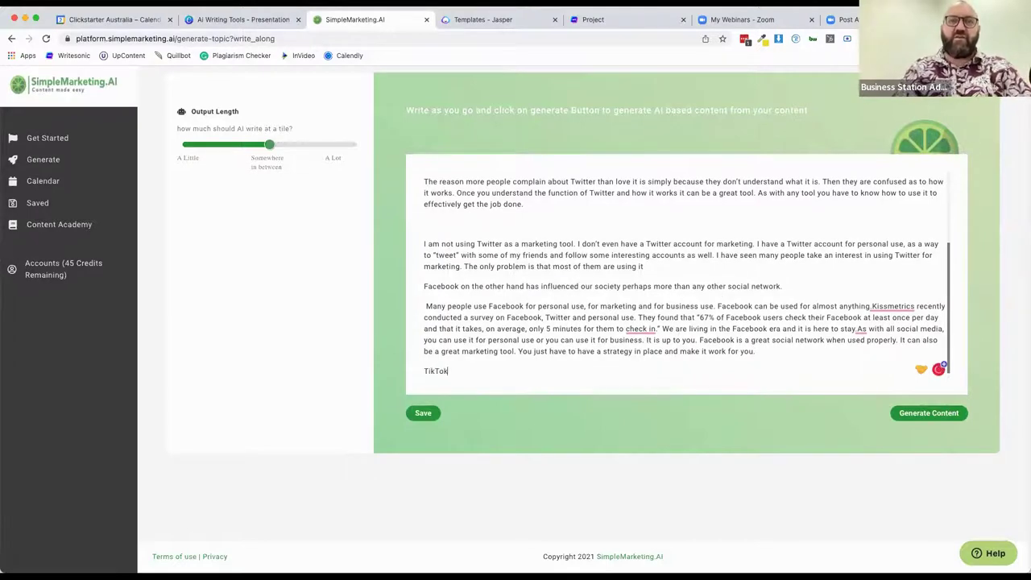
{"action": "type", "text": " howe"}
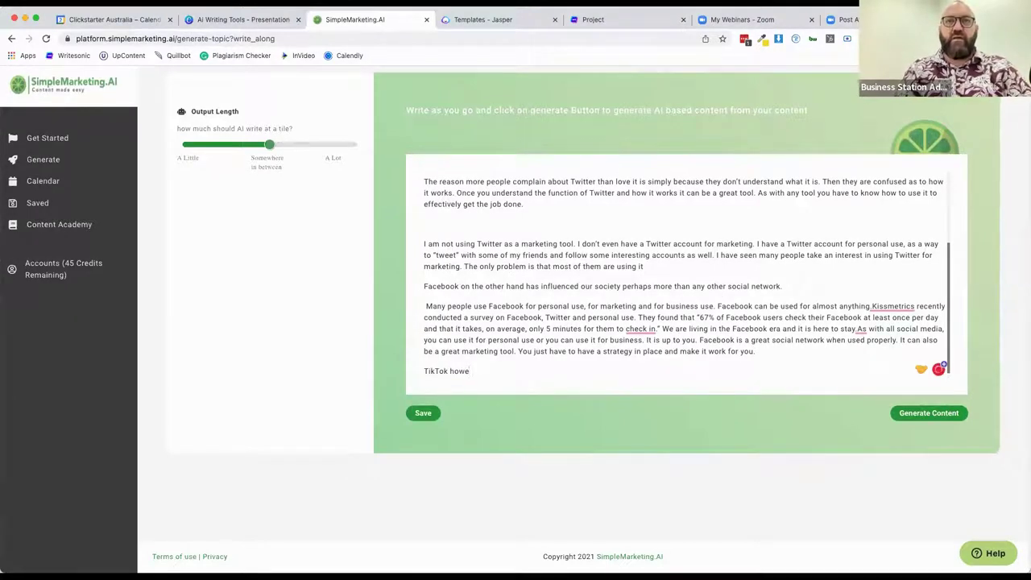
{"action": "type", "text": "ver is the championj o"}
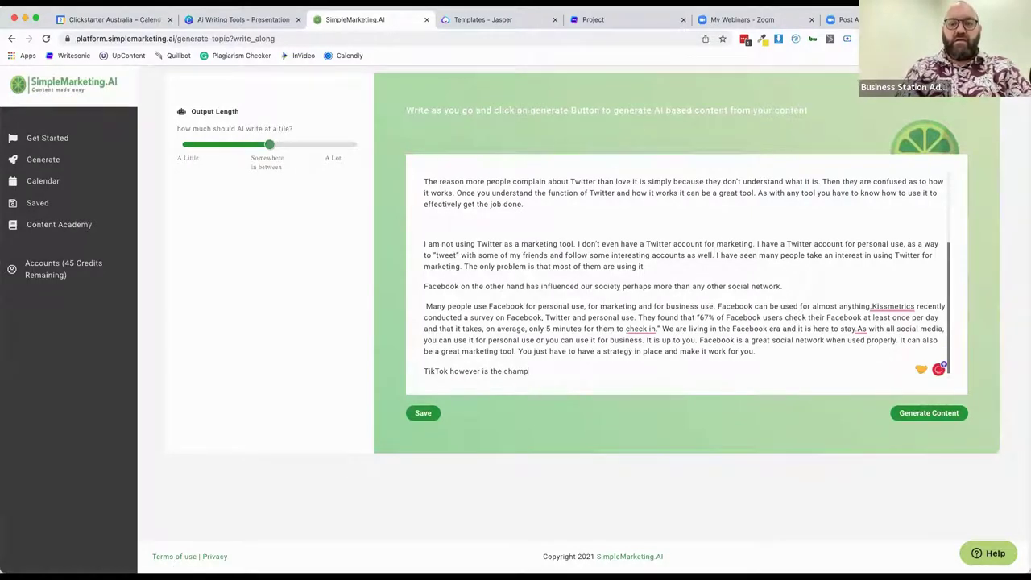
{"action": "key", "text": "BackSpace"}
{"action": "key", "text": "BackSpace"}
{"action": "key", "text": "BackSpace"}
{"action": "type", "text": "of"}
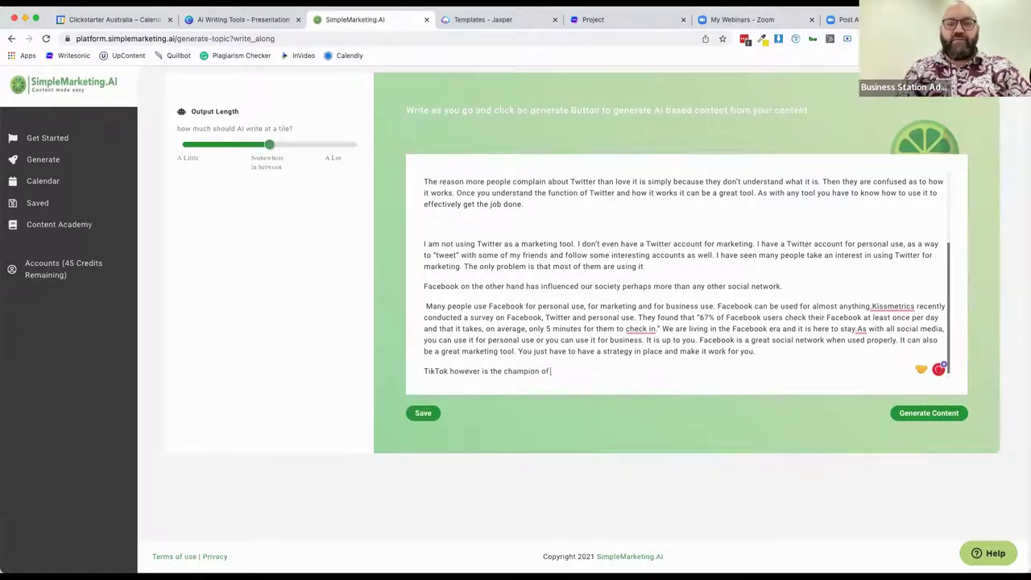
{"action": "type", "text": " Generation Z."}
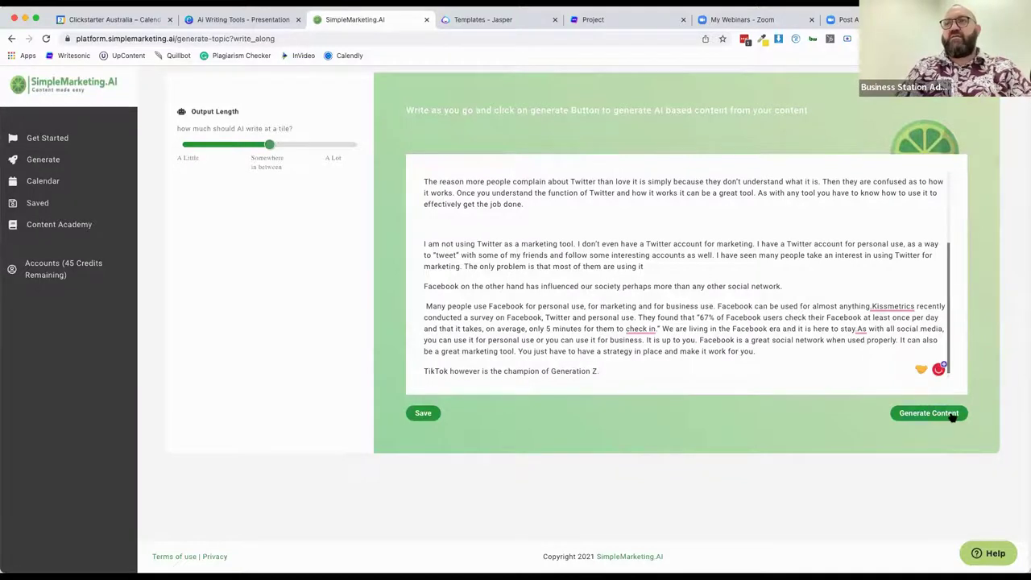
{"action": "left_click", "coordinate": [952, 414]}
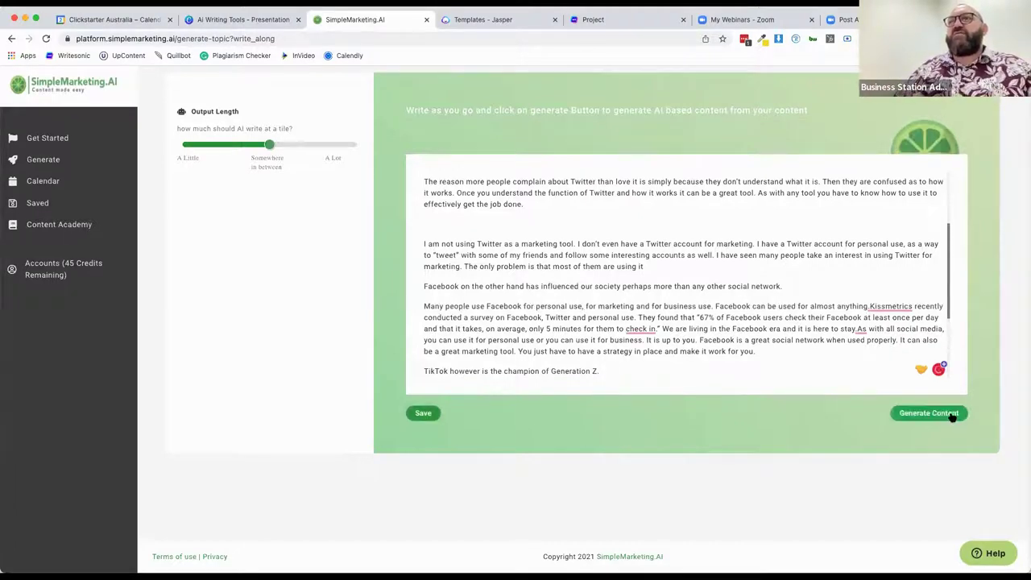
Read through the full generated article from the opening sentence to the TikTok section, and return to the dashboard.
{"action": "scroll", "coordinate": [532, 306], "scroll_direction": "down", "scroll_amount": 3}
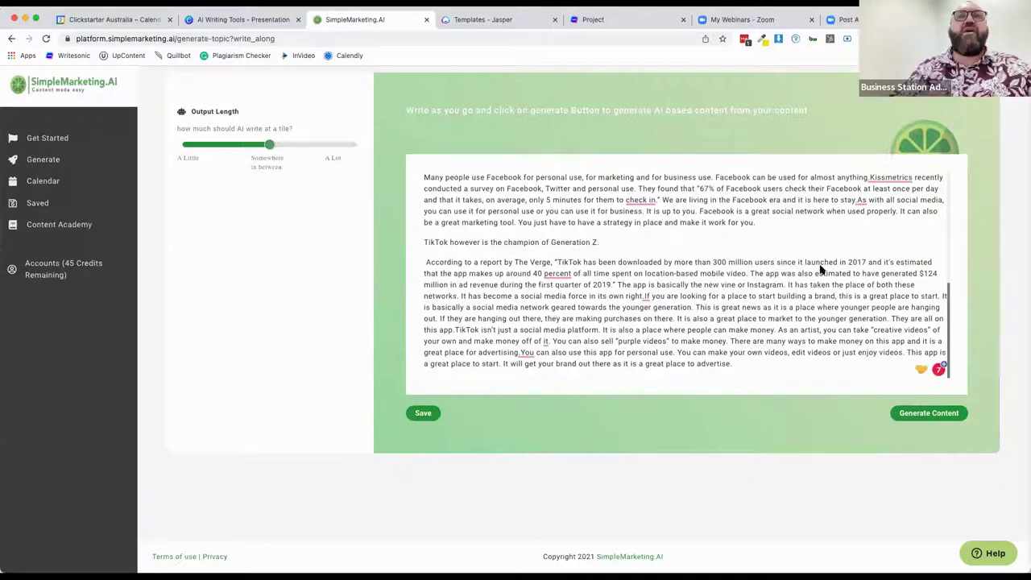
{"action": "scroll", "coordinate": [703, 305], "scroll_direction": "up", "scroll_amount": 6}
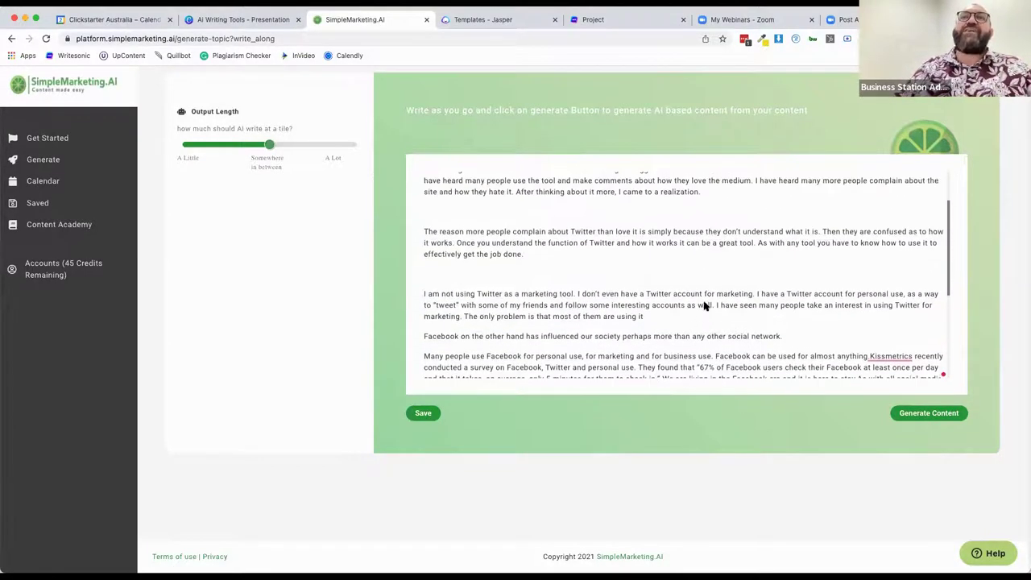
{"action": "scroll", "coordinate": [703, 304], "scroll_direction": "down", "scroll_amount": 6}
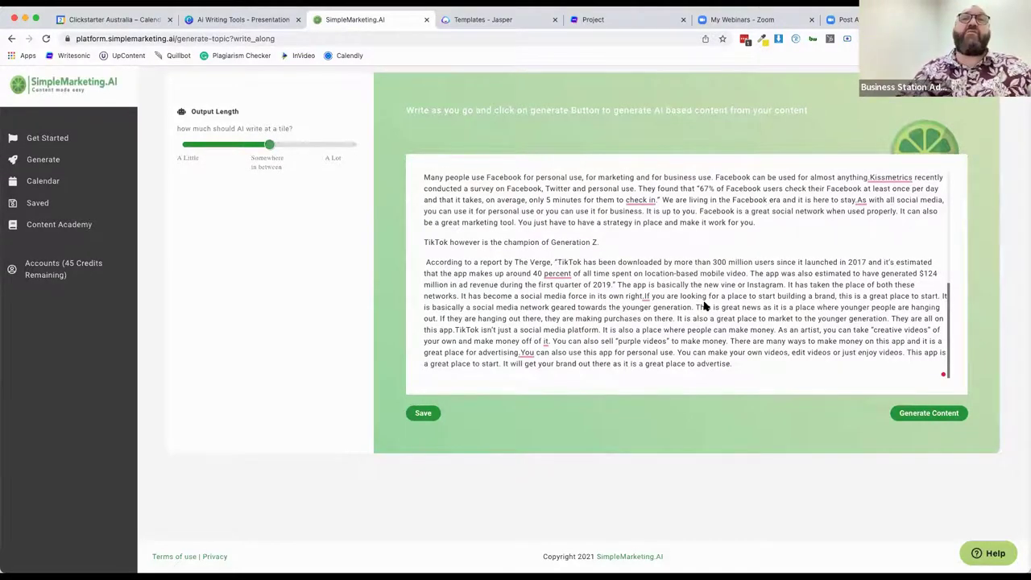
{"action": "scroll", "coordinate": [599, 241], "scroll_direction": "up", "scroll_amount": 6}
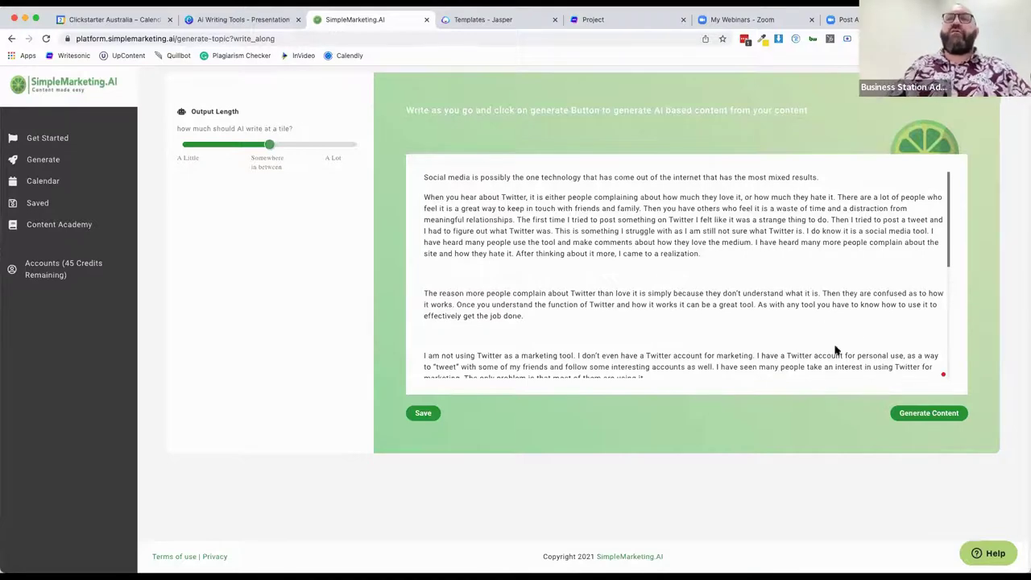
{"action": "scroll", "coordinate": [619, 268], "scroll_direction": "down", "scroll_amount": 1}
{"action": "scroll", "coordinate": [618, 268], "scroll_direction": "down", "scroll_amount": 10}
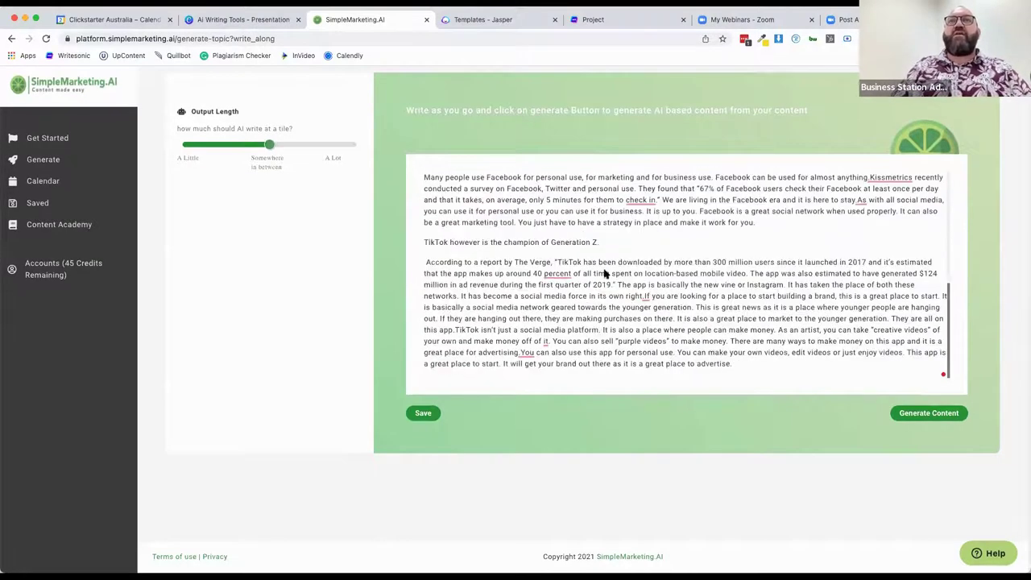
{"action": "left_click_drag", "start_coordinate": [751, 372], "coordinate": [473, 161]}
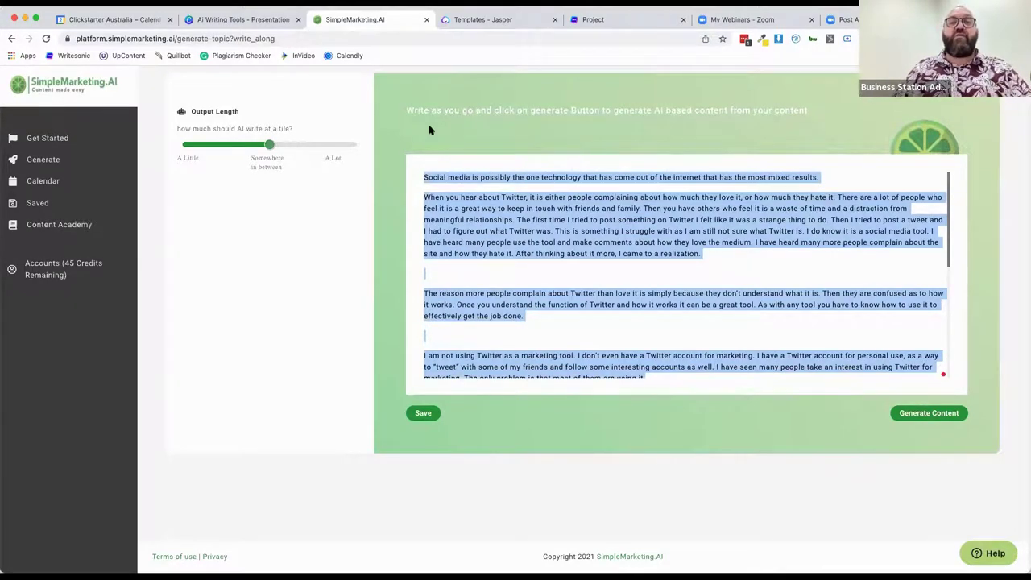
{"action": "left_click", "coordinate": [509, 87]}
{"action": "left_click", "coordinate": [43, 138]}
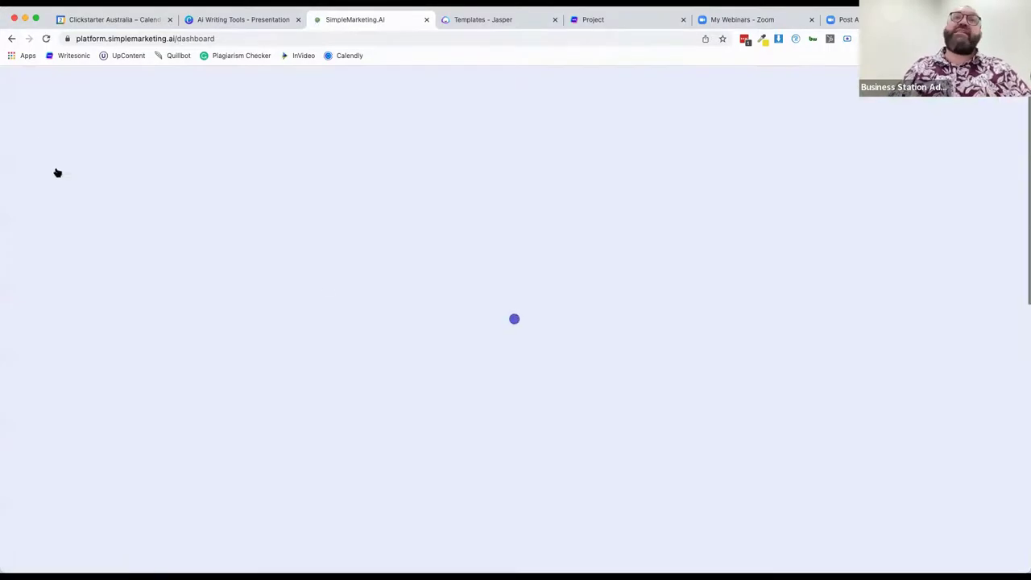
Switch to the Canva presentation and present slide 22 with the SimpleMarketing.AI pricing plans, pointing out the Free Plan's monthly credits.
{"action": "left_click", "coordinate": [235, 20]}
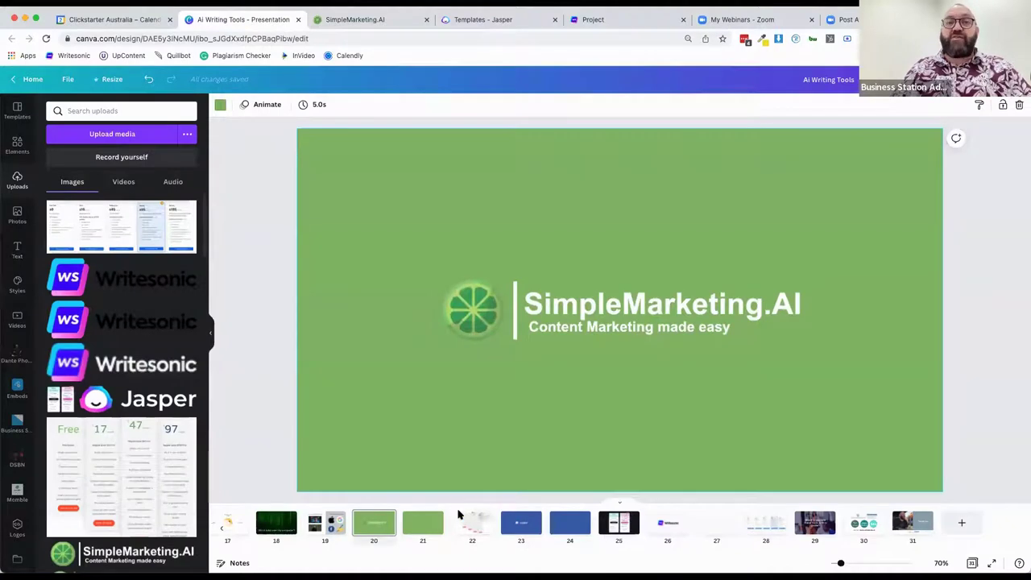
{"action": "left_click", "coordinate": [484, 520]}
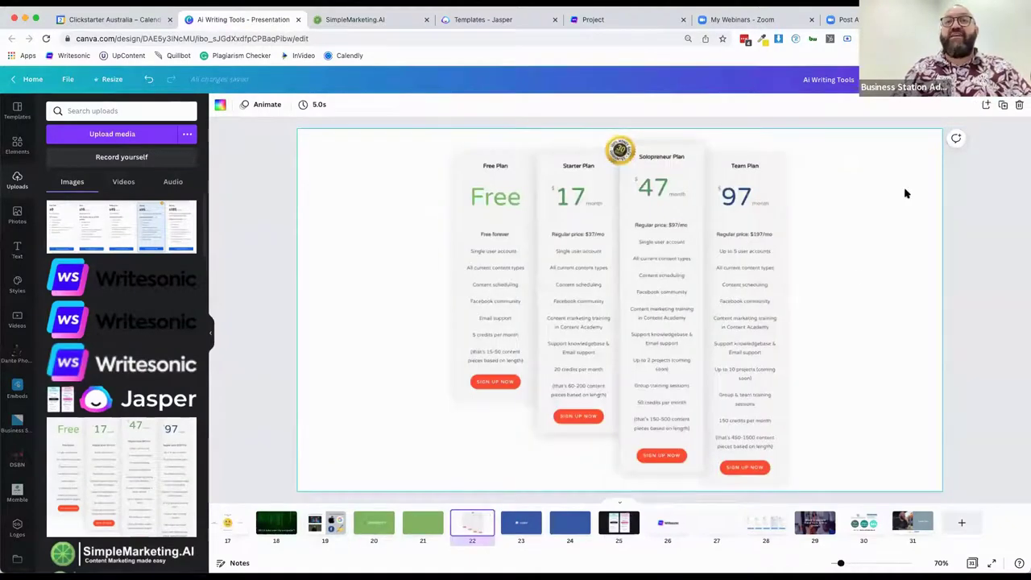
{"action": "left_click", "coordinate": [927, 79]}
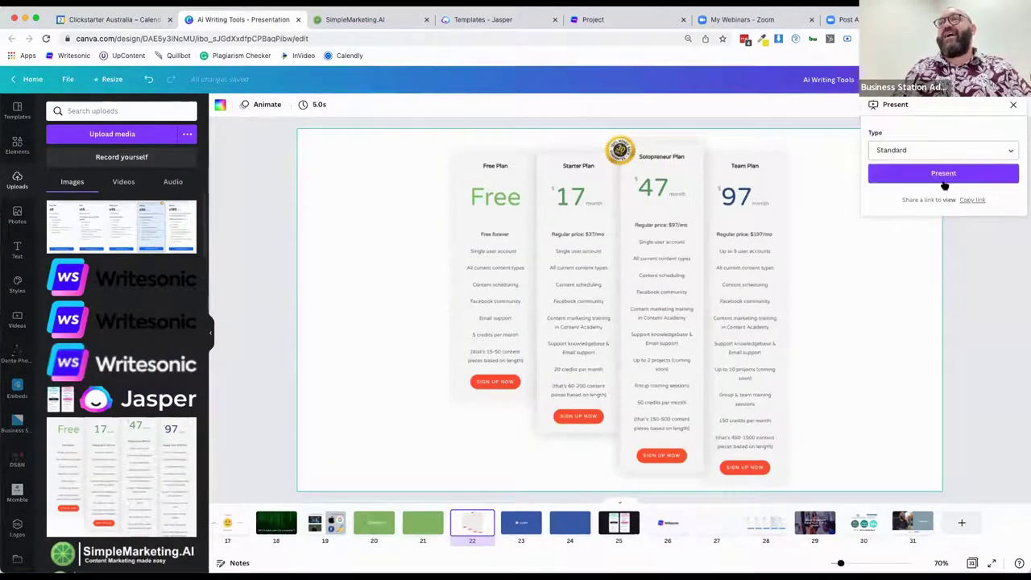
{"action": "left_click", "coordinate": [944, 175]}
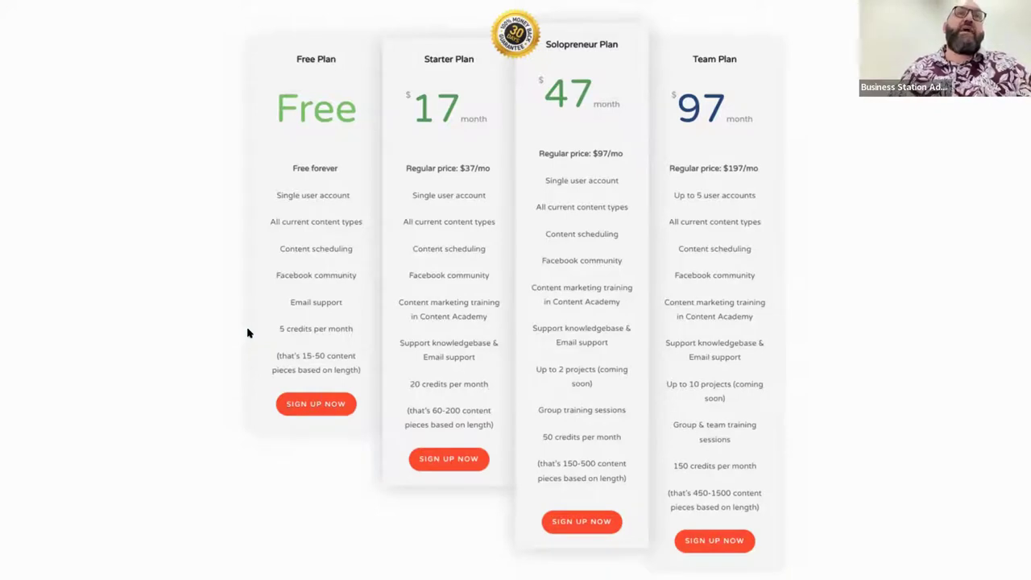
{"action": "left_click", "coordinate": [309, 330]}
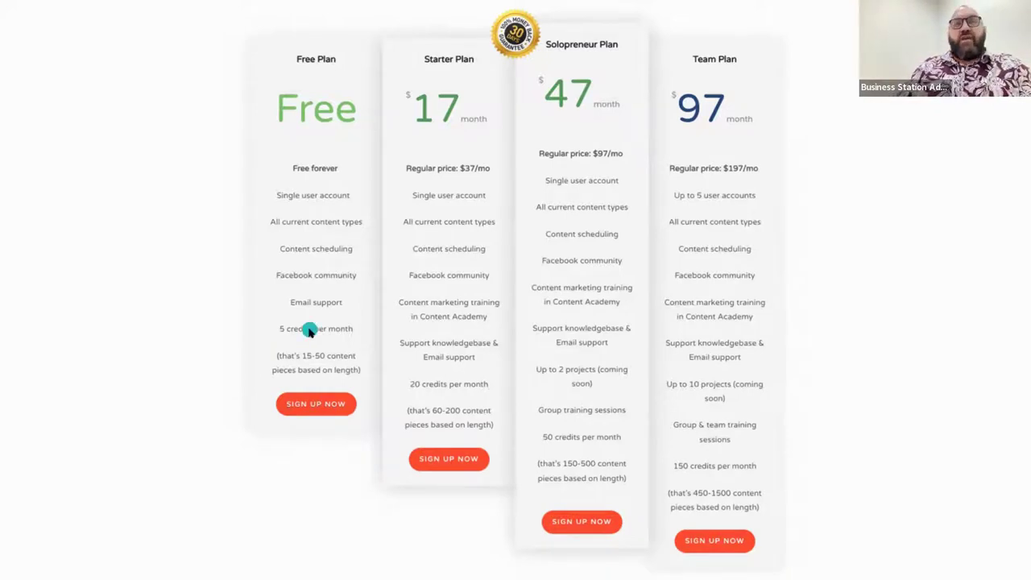
{"action": "left_click", "coordinate": [274, 326]}
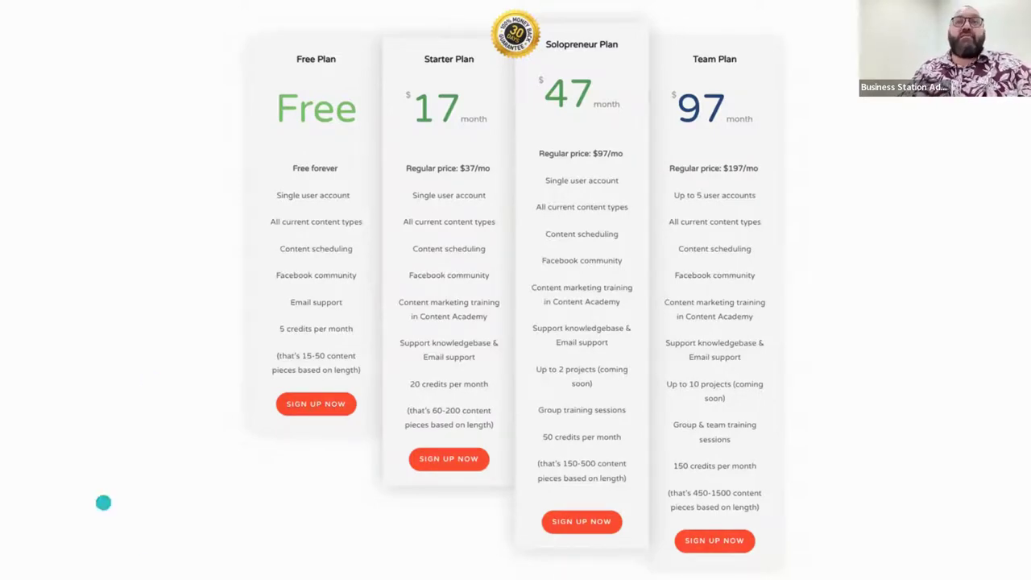
Advance the presentation through the Jasper title slide to slide 24 and exit the full-screen presentation.
{"action": "key", "text": "Right"}
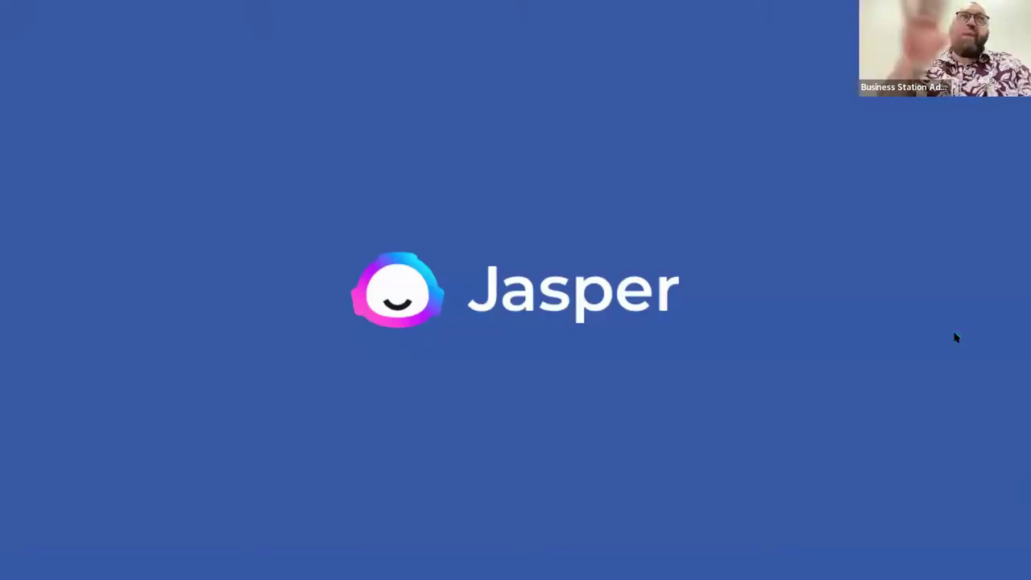
{"action": "left_click", "coordinate": [894, 313]}
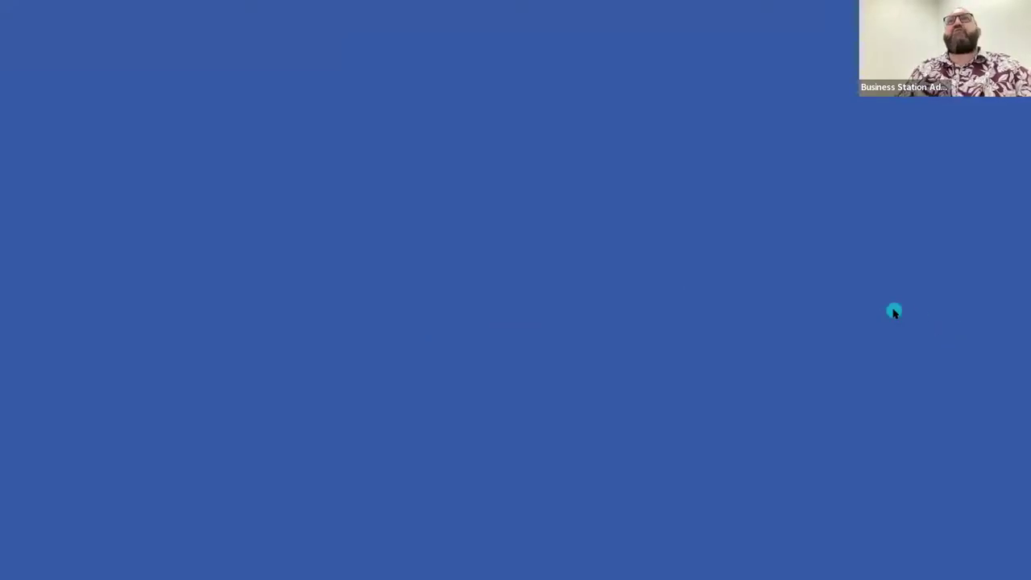
{"action": "key", "text": "Escape"}
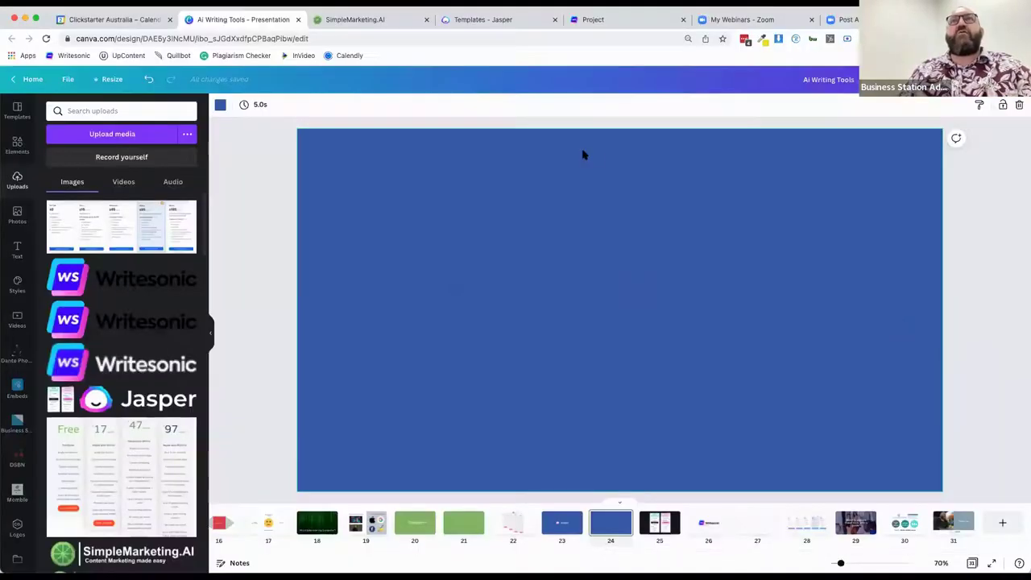
Switch to Jasper and look over its dashboard and the templates page.
{"action": "left_click", "coordinate": [488, 18]}
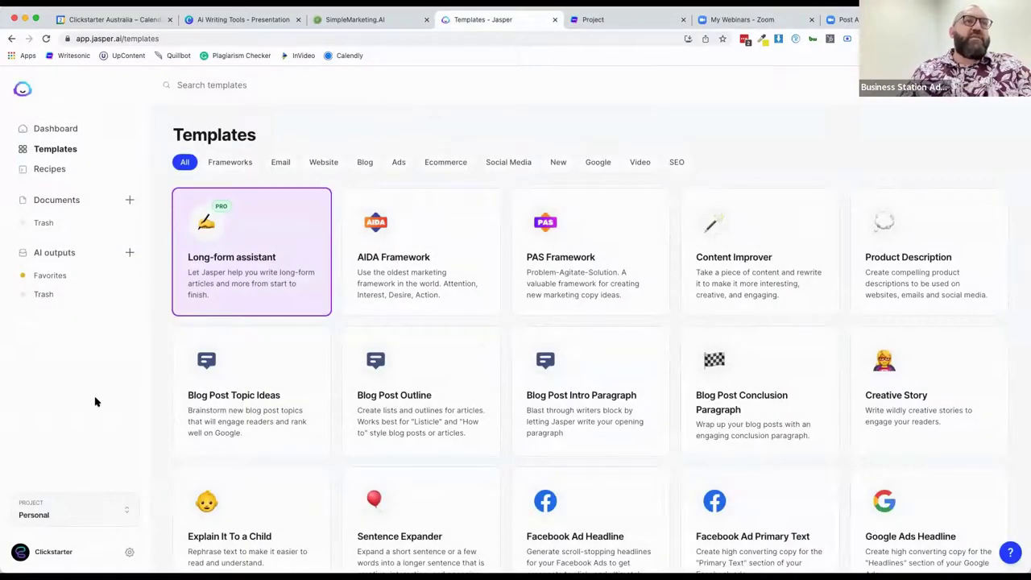
{"action": "left_click", "coordinate": [62, 137]}
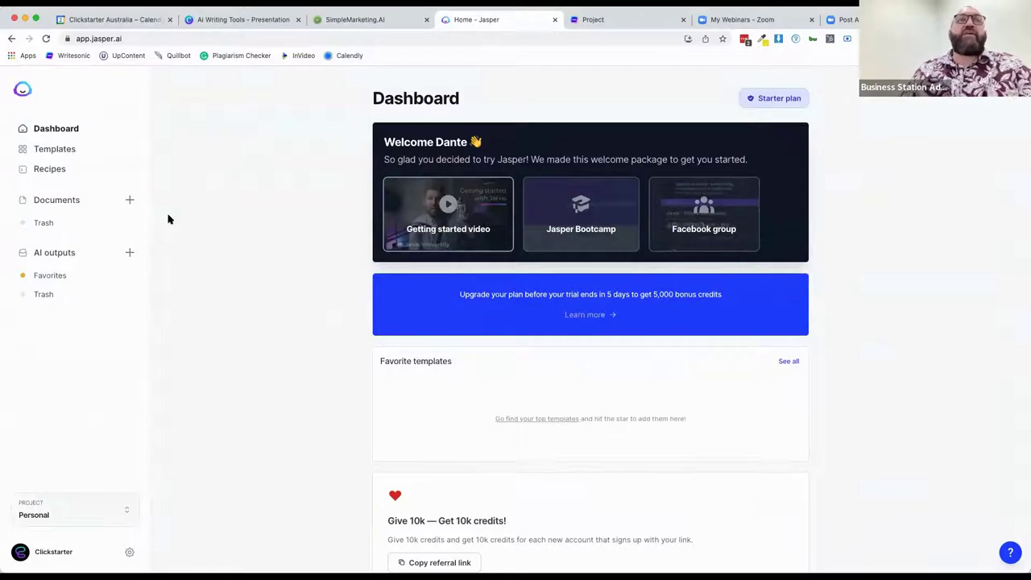
{"action": "left_click", "coordinate": [66, 149]}
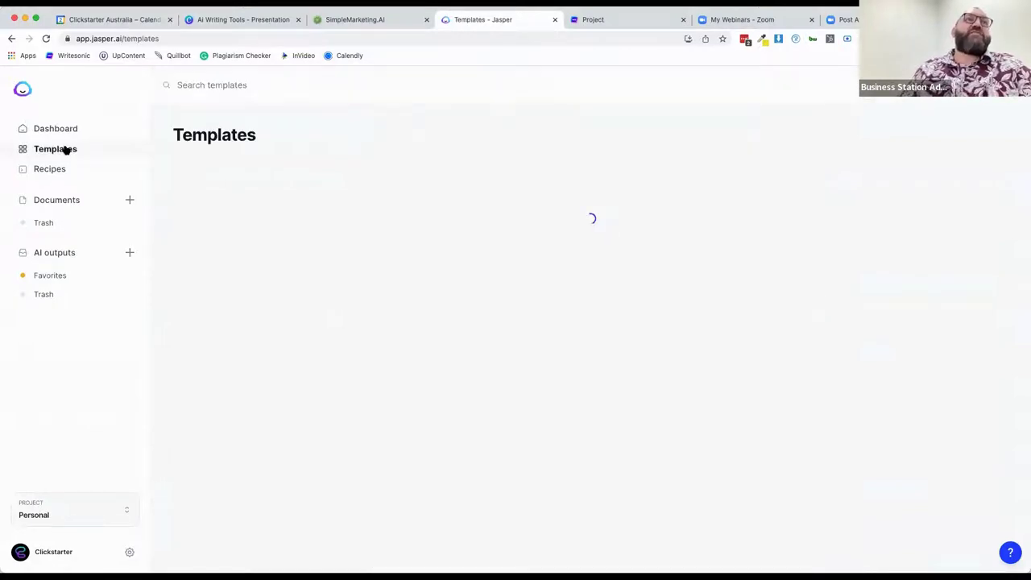
Browse Jasper's featured recipes and open the "Rewrite / Expand Blog Posts (or other content)" recipe.
{"action": "left_click", "coordinate": [50, 168]}
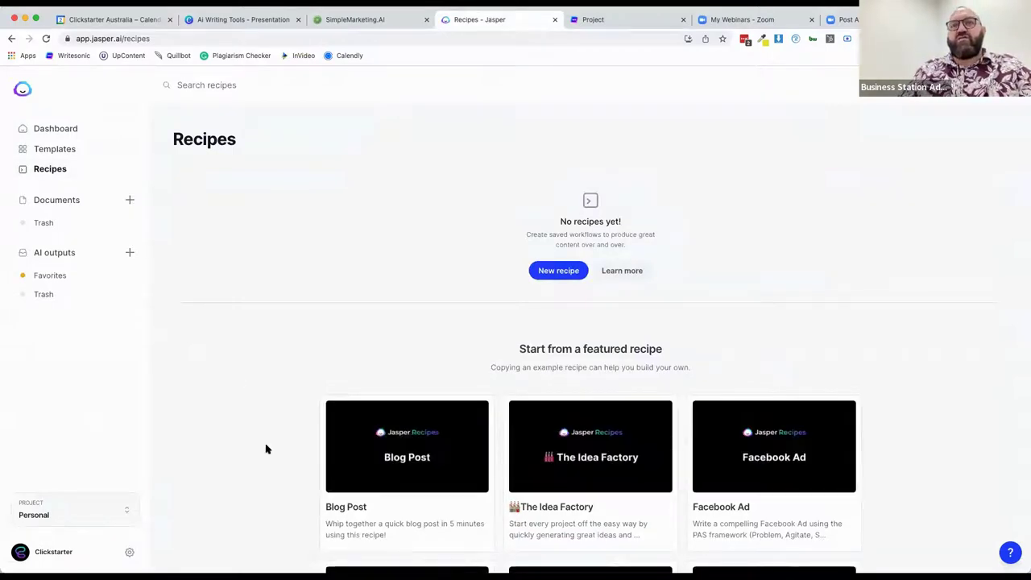
{"action": "scroll", "coordinate": [267, 449], "scroll_direction": "down", "scroll_amount": 5}
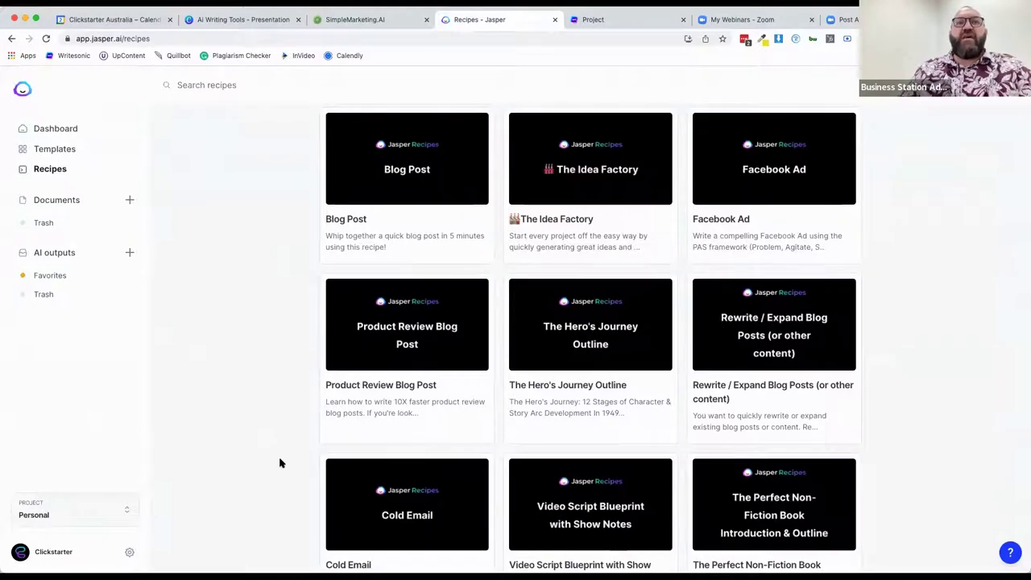
{"action": "mouse_move", "coordinate": [385, 393]}
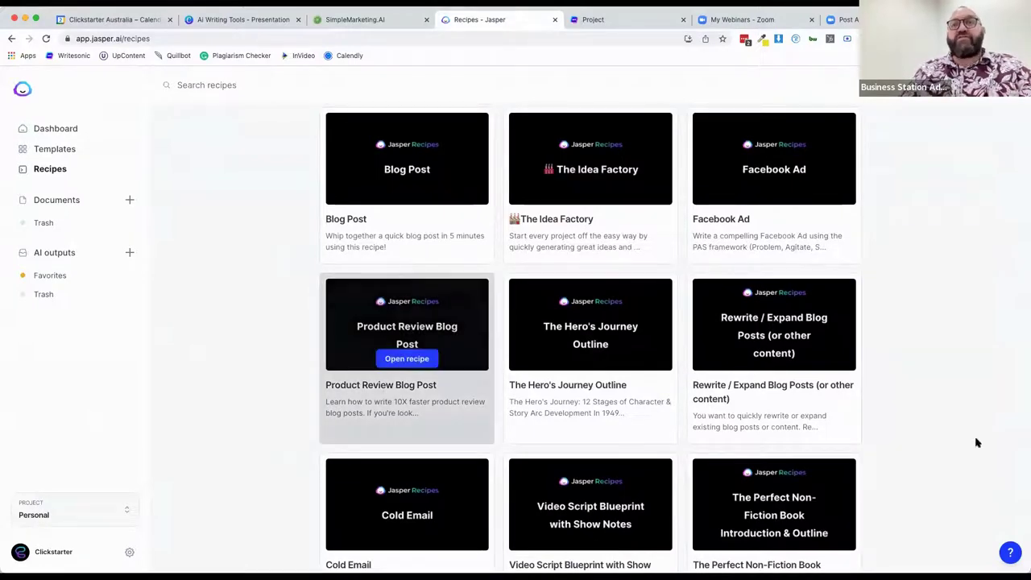
{"action": "scroll", "coordinate": [990, 350], "scroll_direction": "down", "scroll_amount": 3}
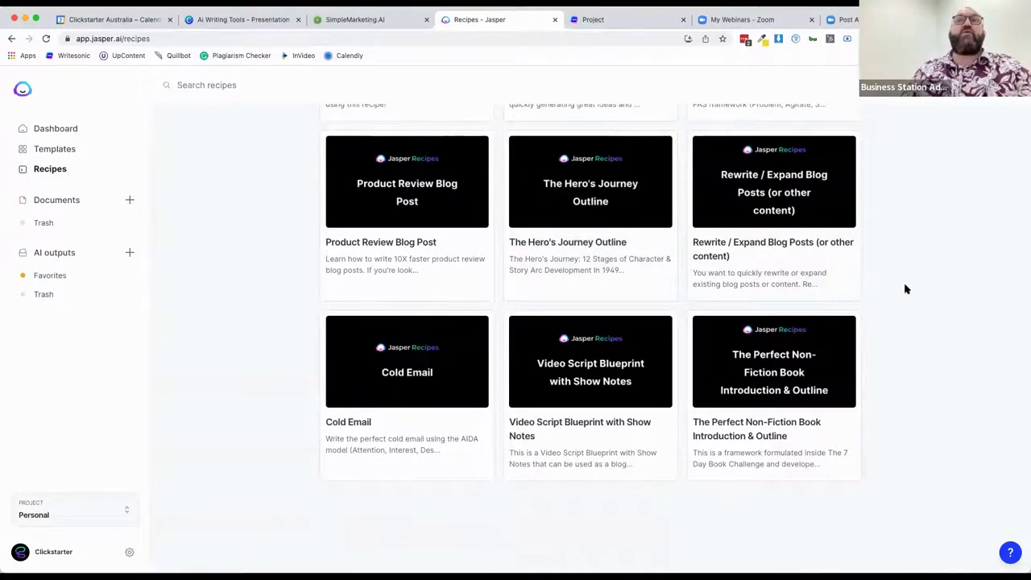
{"action": "mouse_move", "coordinate": [720, 244]}
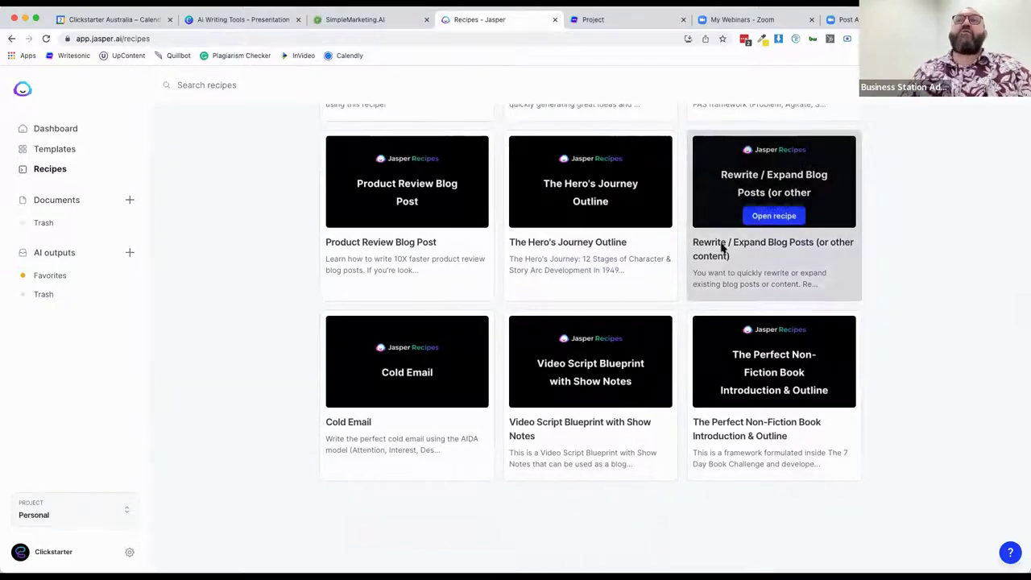
{"action": "left_click", "coordinate": [774, 223]}
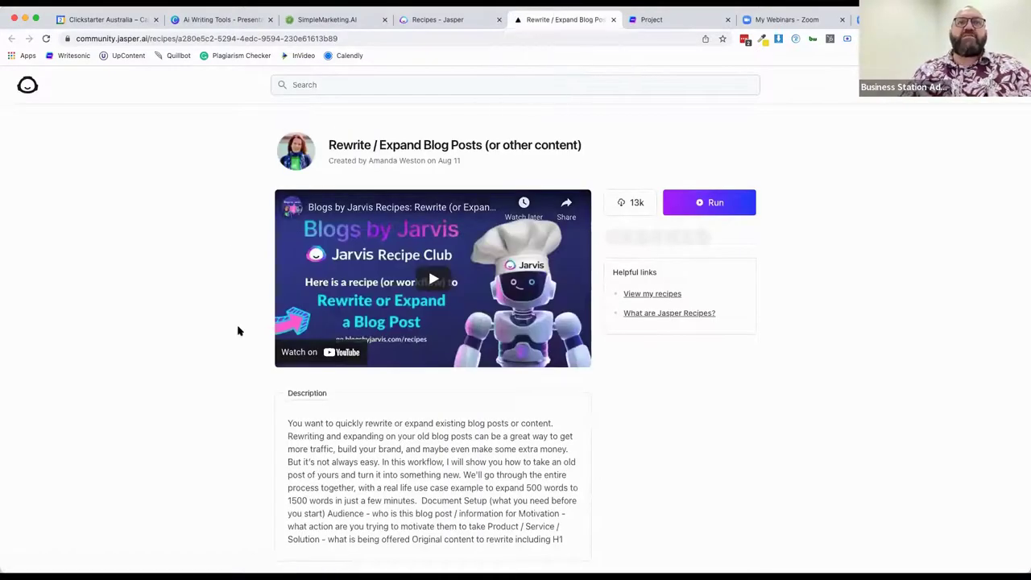
Review the description and content of the Rewrite / Expand Blog Posts recipe and run it in the document editor.
{"action": "scroll", "coordinate": [225, 401], "scroll_direction": "down", "scroll_amount": 5}
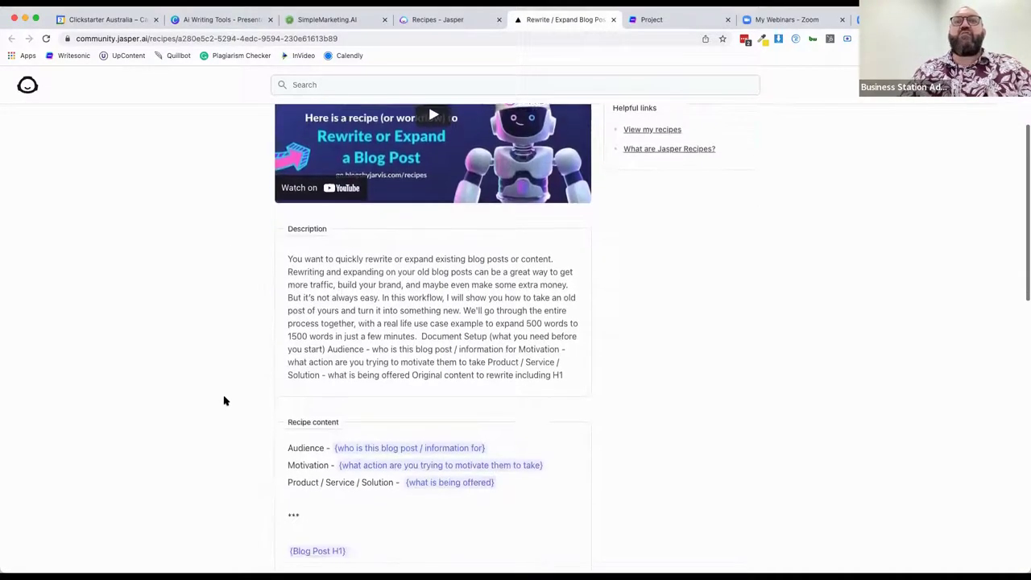
{"action": "scroll", "coordinate": [224, 400], "scroll_direction": "down", "scroll_amount": 2}
{"action": "scroll", "coordinate": [230, 396], "scroll_direction": "up", "scroll_amount": 7}
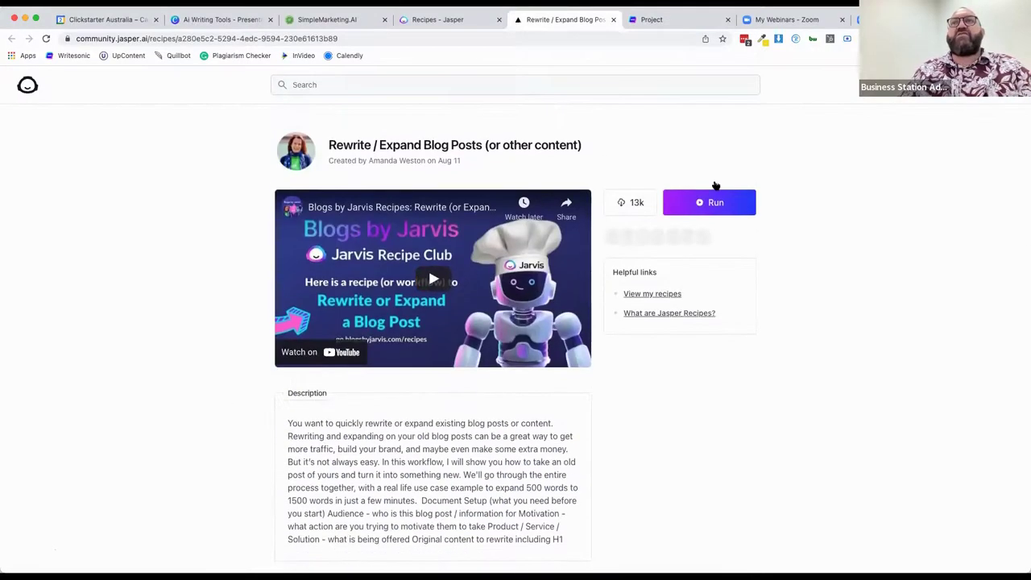
{"action": "left_click", "coordinate": [704, 206]}
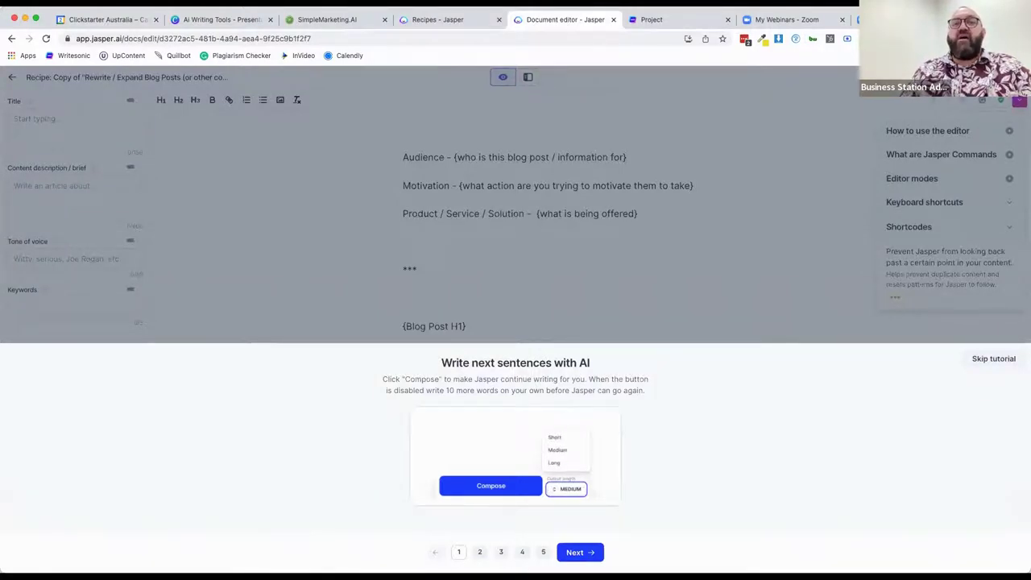
Go through pages 2 to 5 of the document editor tutorial and finish it.
{"action": "left_click", "coordinate": [479, 552]}
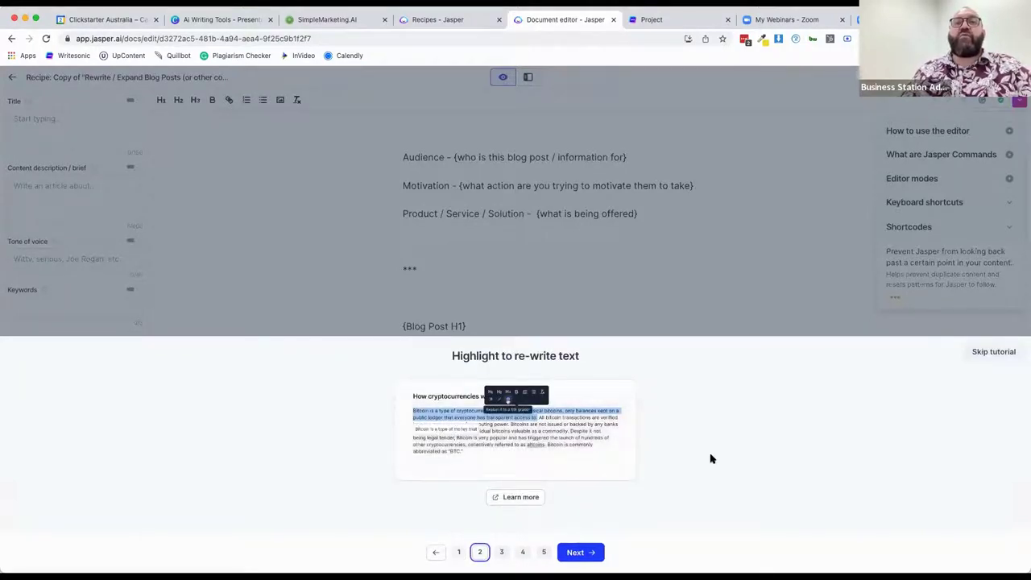
{"action": "left_click", "coordinate": [502, 553]}
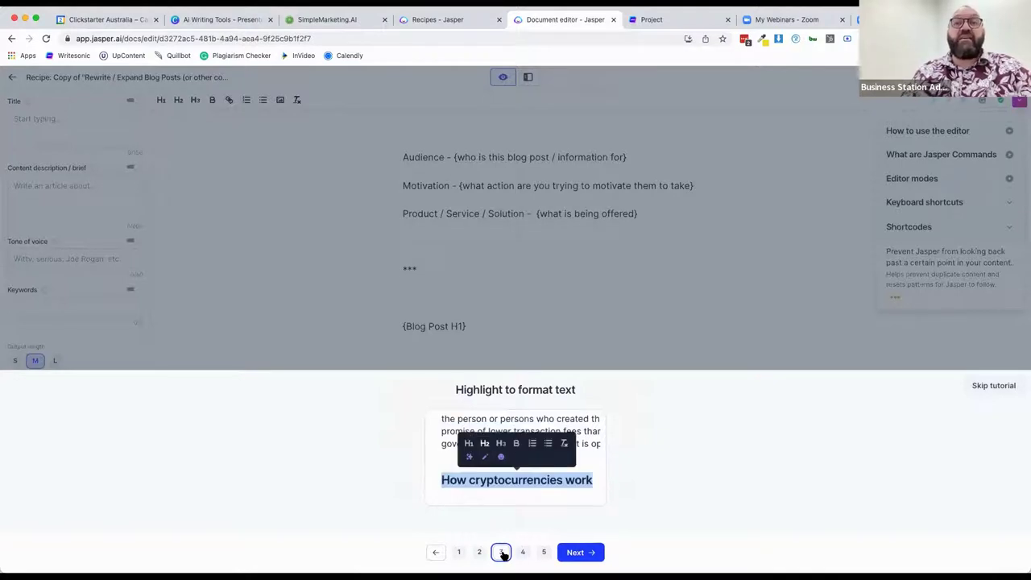
{"action": "left_click", "coordinate": [522, 553]}
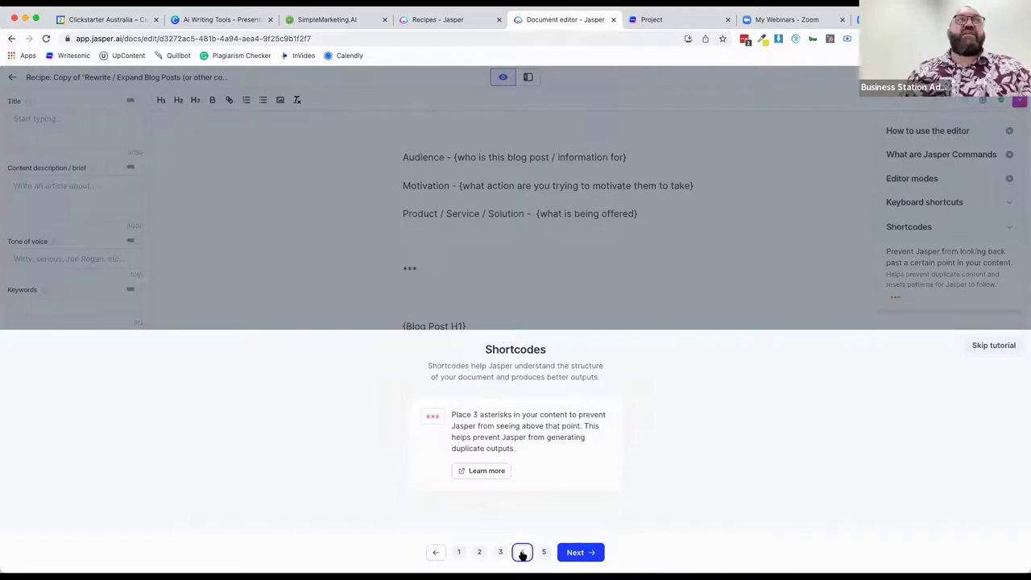
{"action": "left_click", "coordinate": [544, 553]}
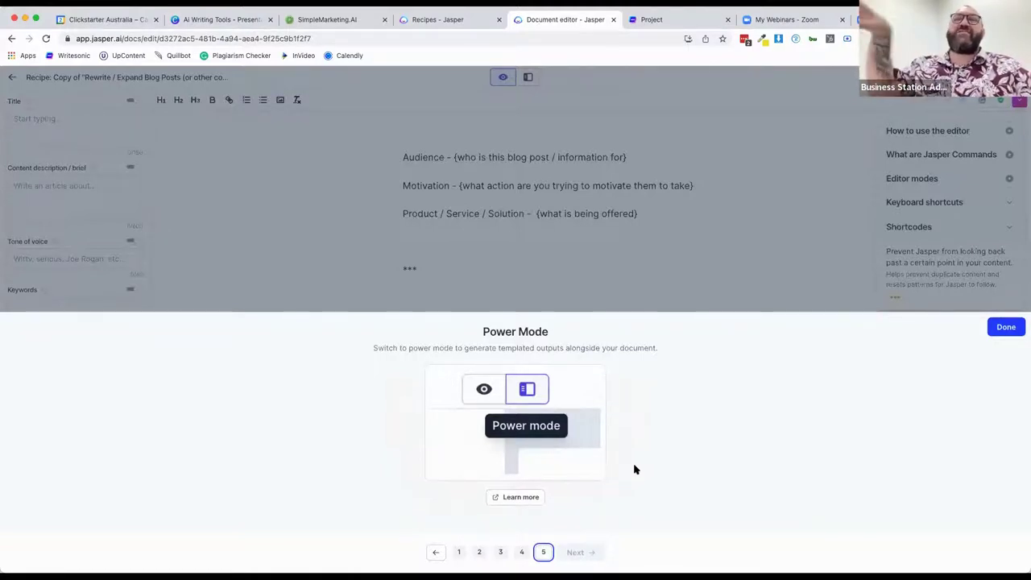
{"action": "left_click", "coordinate": [1004, 327]}
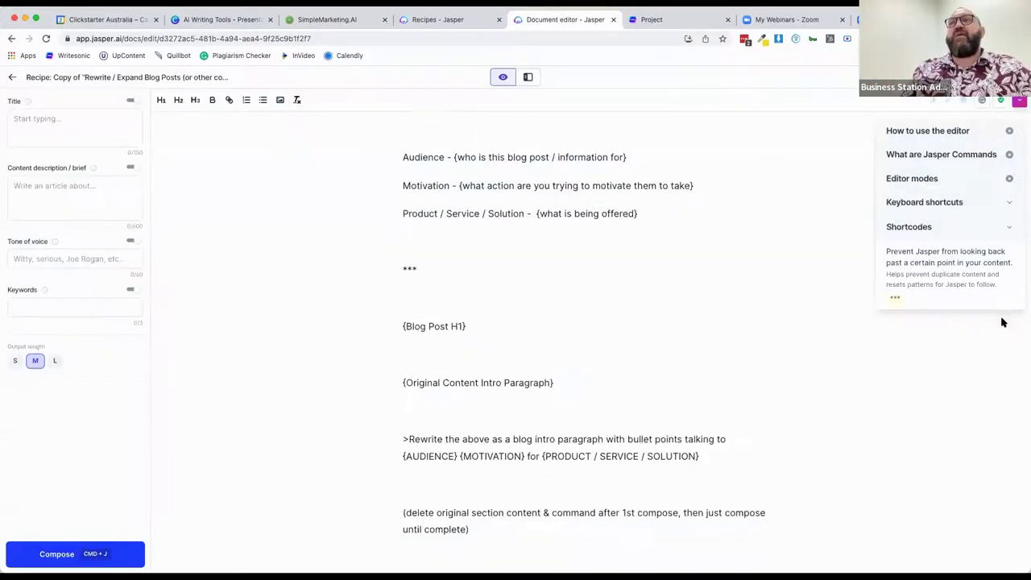
Open the Clickstarter website in a new browser tab and go to its news page.
{"action": "key", "text": "super+t"}
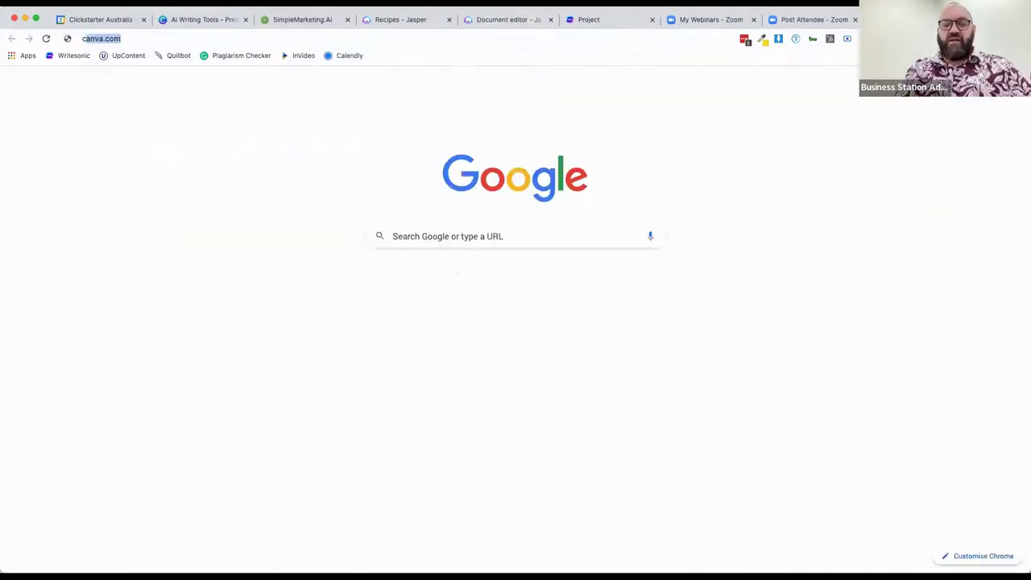
{"action": "type", "text": "clickstarter"}
{"action": "key", "text": "Return"}
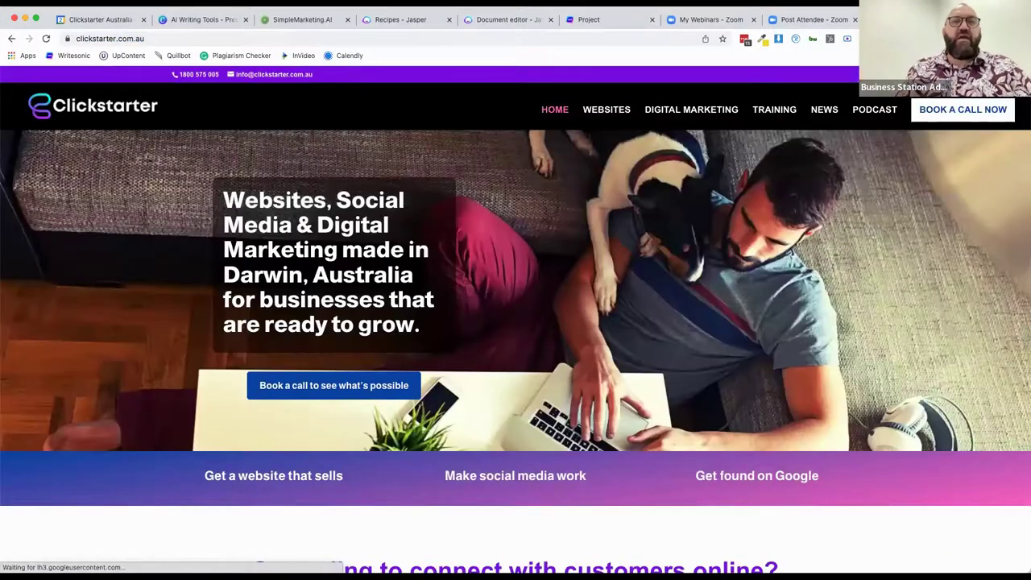
{"action": "left_click", "coordinate": [823, 110]}
Look through the news posts and open the article "Does social media affect your Google ranking?".
{"action": "scroll", "coordinate": [288, 489], "scroll_direction": "down", "scroll_amount": 10}
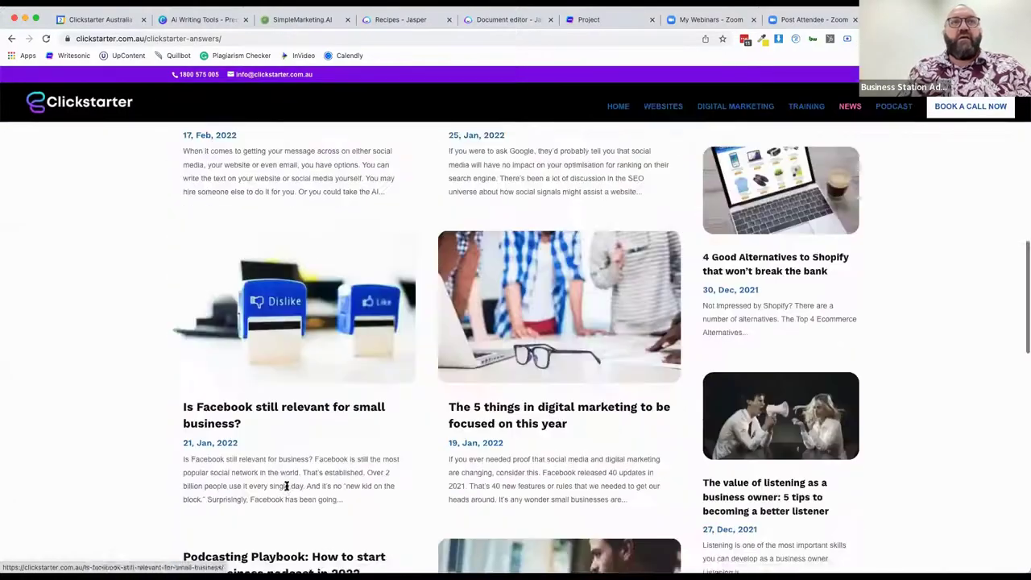
{"action": "scroll", "coordinate": [286, 485], "scroll_direction": "up", "scroll_amount": 6}
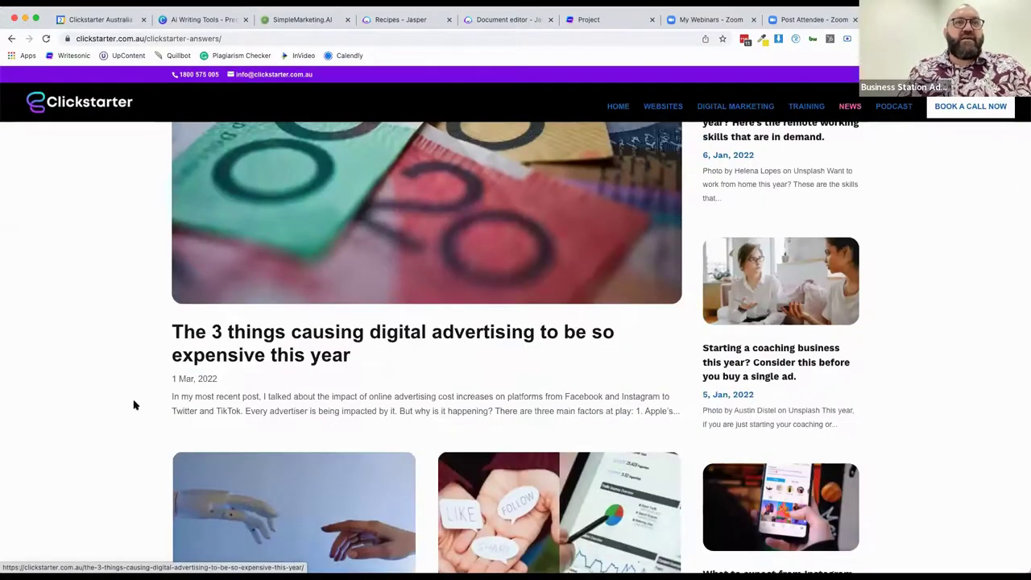
{"action": "scroll", "coordinate": [135, 405], "scroll_direction": "down", "scroll_amount": 5}
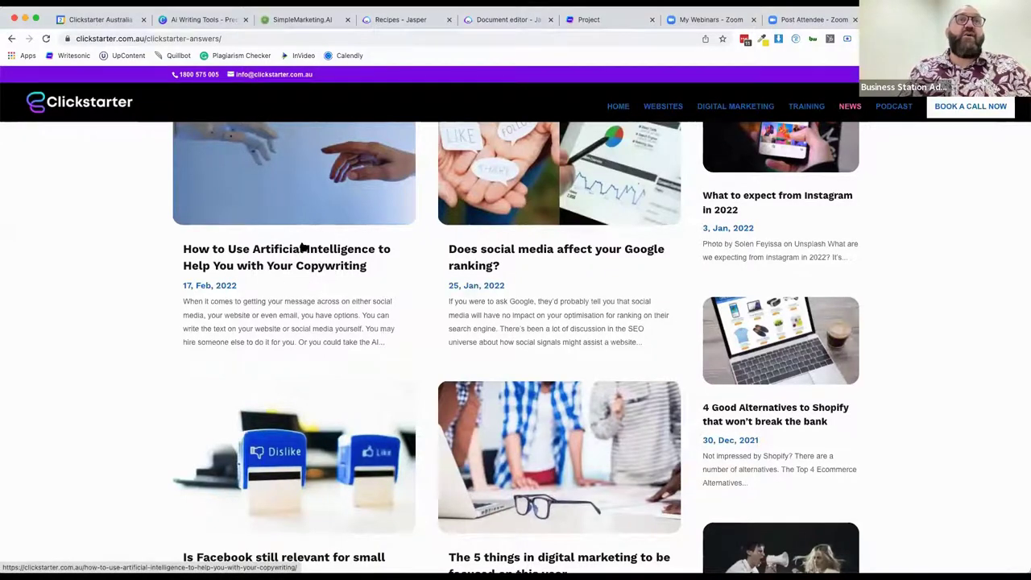
{"action": "scroll", "coordinate": [302, 246], "scroll_direction": "up", "scroll_amount": 1}
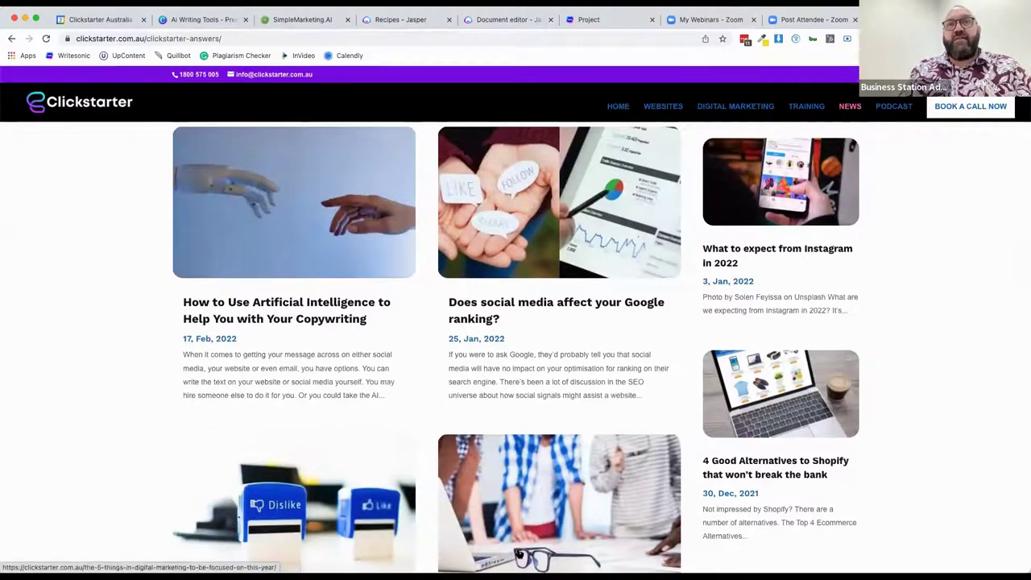
{"action": "scroll", "coordinate": [342, 389], "scroll_direction": "down", "scroll_amount": 1}
{"action": "scroll", "coordinate": [342, 389], "scroll_direction": "down", "scroll_amount": 3}
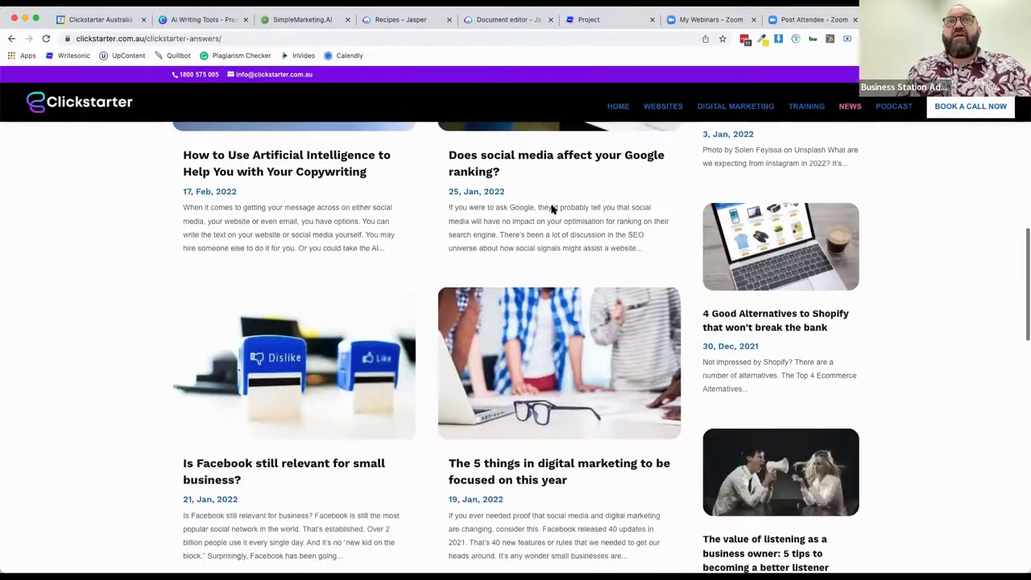
{"action": "left_click", "coordinate": [512, 162]}
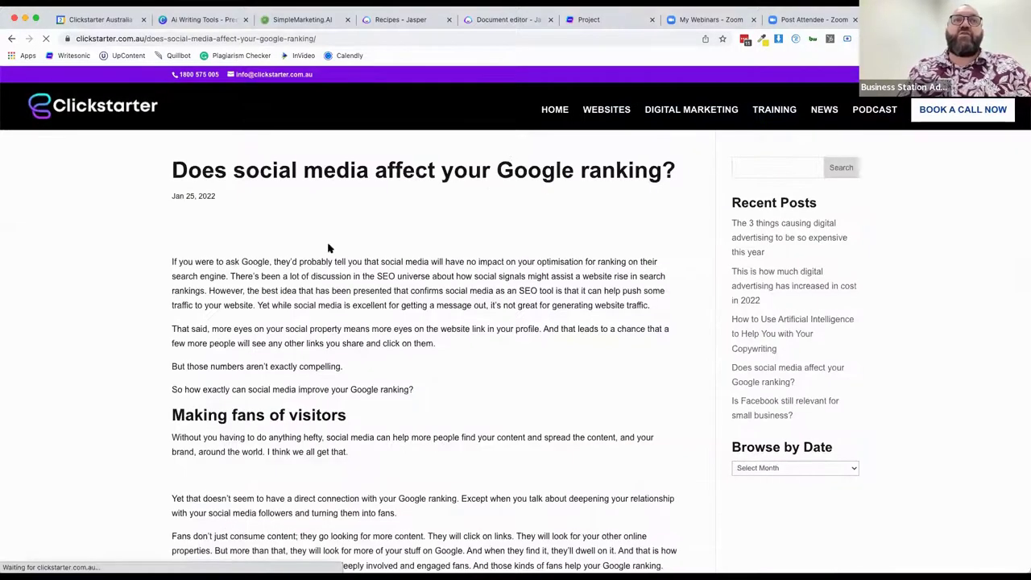
Select the article's whole body text, from the intro paragraph to the closing paragraph above the author note.
{"action": "scroll", "coordinate": [153, 401], "scroll_direction": "down", "scroll_amount": 6}
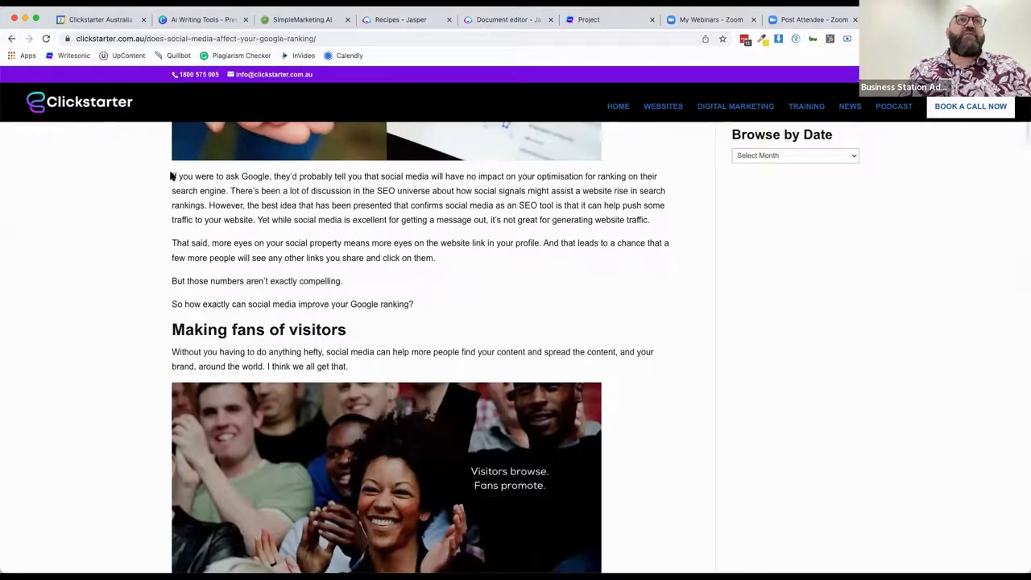
{"action": "left_click_drag", "start_coordinate": [170, 172], "coordinate": [809, 349]}
{"action": "scroll", "coordinate": [346, 365], "scroll_direction": "down", "scroll_amount": 3}
{"action": "scroll", "coordinate": [347, 366], "scroll_direction": "down", "scroll_amount": 20}
{"action": "scroll", "coordinate": [349, 393], "scroll_direction": "down", "scroll_amount": 20}
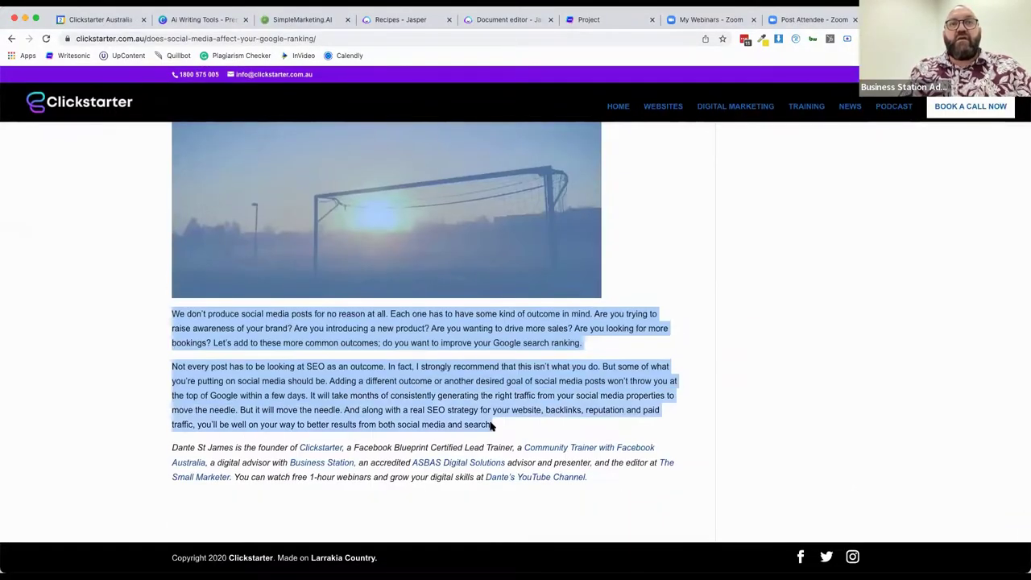
Return to the Jasper document and replace the Audience placeholder with "Small business owners".
{"action": "left_click", "coordinate": [509, 19]}
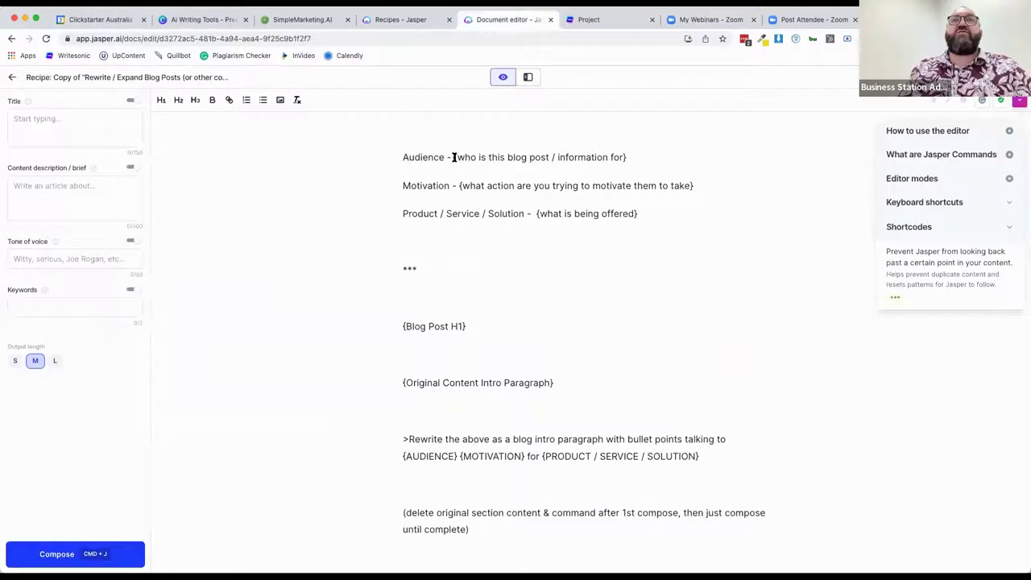
{"action": "left_click_drag", "start_coordinate": [454, 157], "coordinate": [659, 162]}
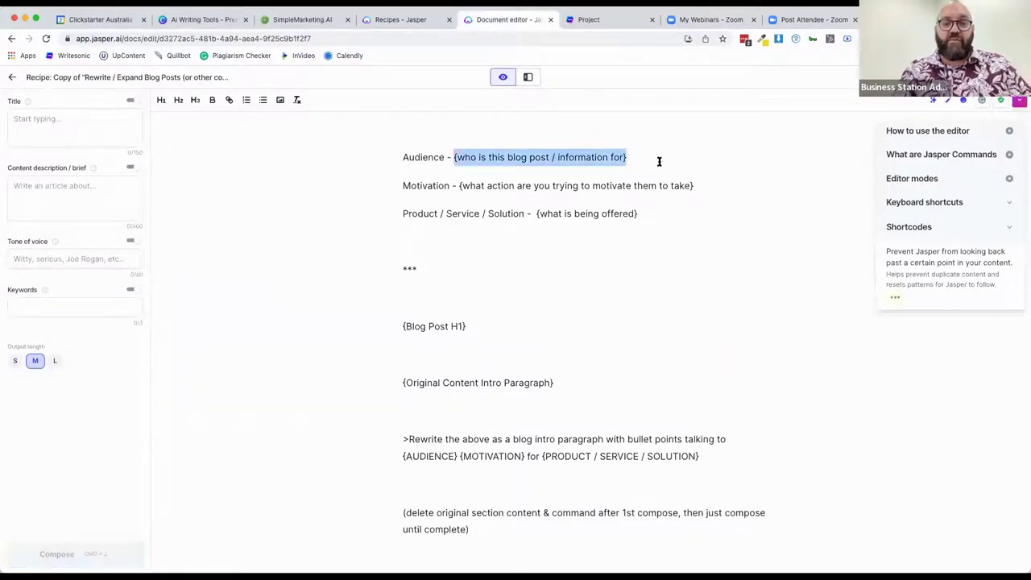
{"action": "type", "text": "Small bsu"}
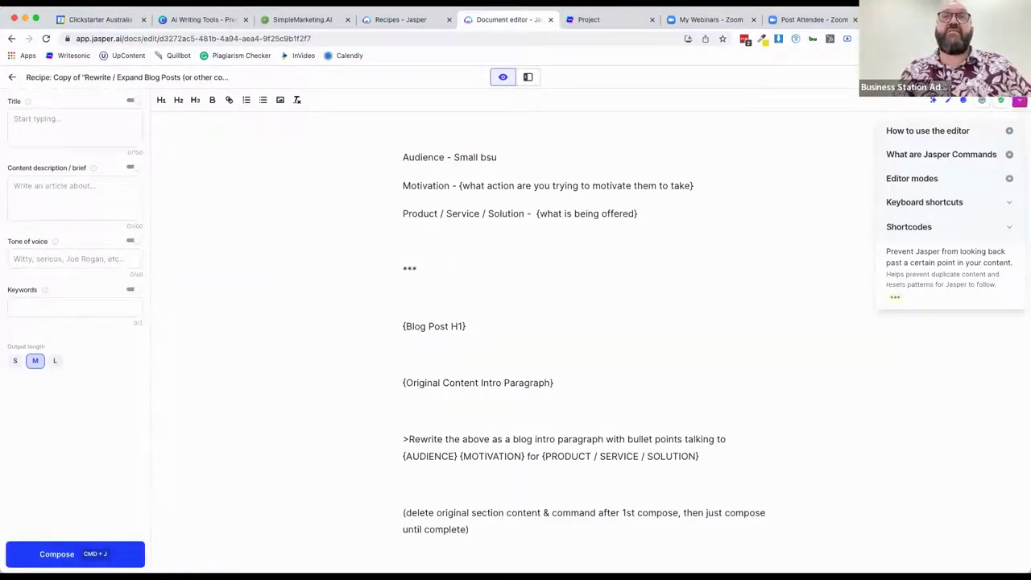
{"action": "type", "text": "inessinsssses lookign to"}
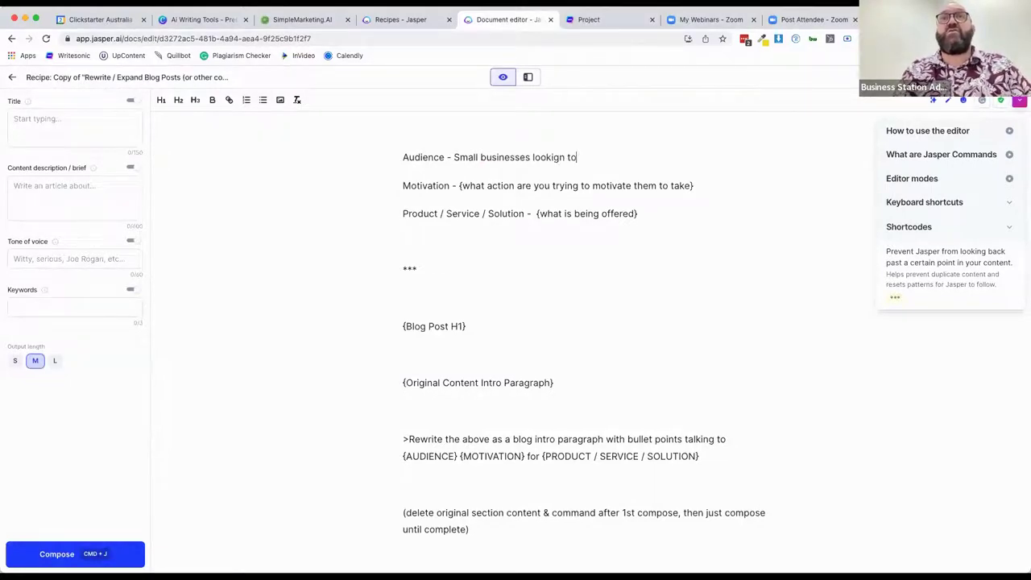
{"action": "key", "text": "BackSpace"}
{"action": "key", "text": "BackSpace"}
{"action": "key", "text": "BackSpace"}
{"action": "key", "text": "BackSpace"}
{"action": "key", "text": "BackSpace"}
{"action": "type", "text": "ng to increase their Google"}
{"action": "left_click_drag", "start_coordinate": [530, 157], "coordinate": [675, 157]}
{"action": "key", "text": "BackSpace"}
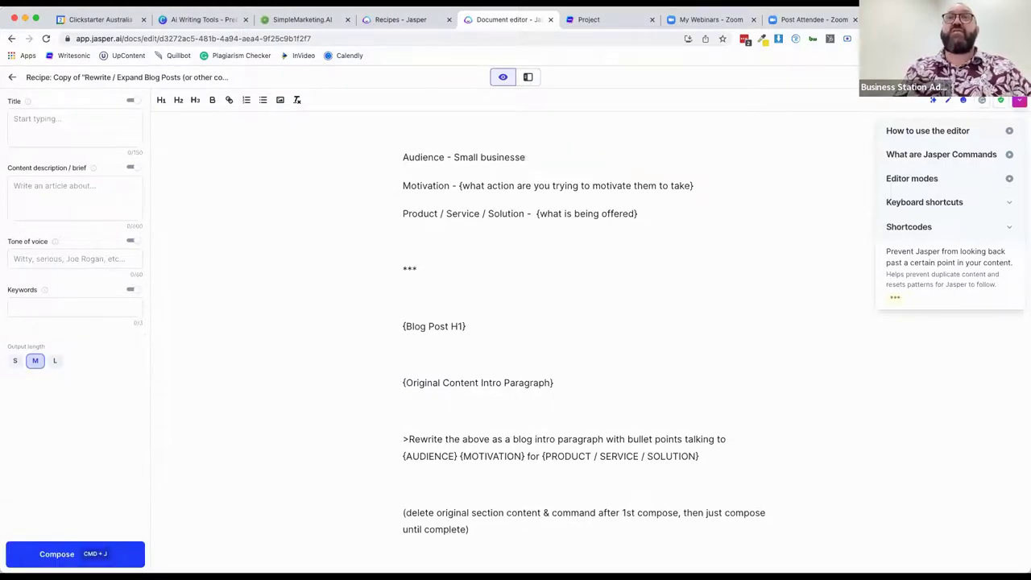
{"action": "type", "text": "owners"}
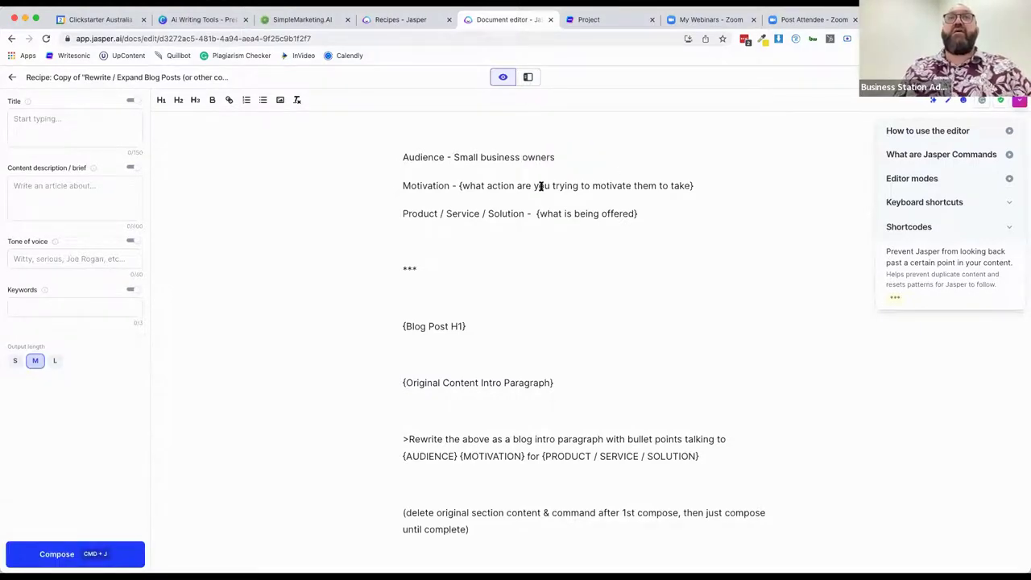
Fill in Motivation as "Increasing their Google Ranking" and Product / Service / Solution as "Free SEO Audit".
{"action": "left_click_drag", "start_coordinate": [459, 185], "coordinate": [698, 184]}
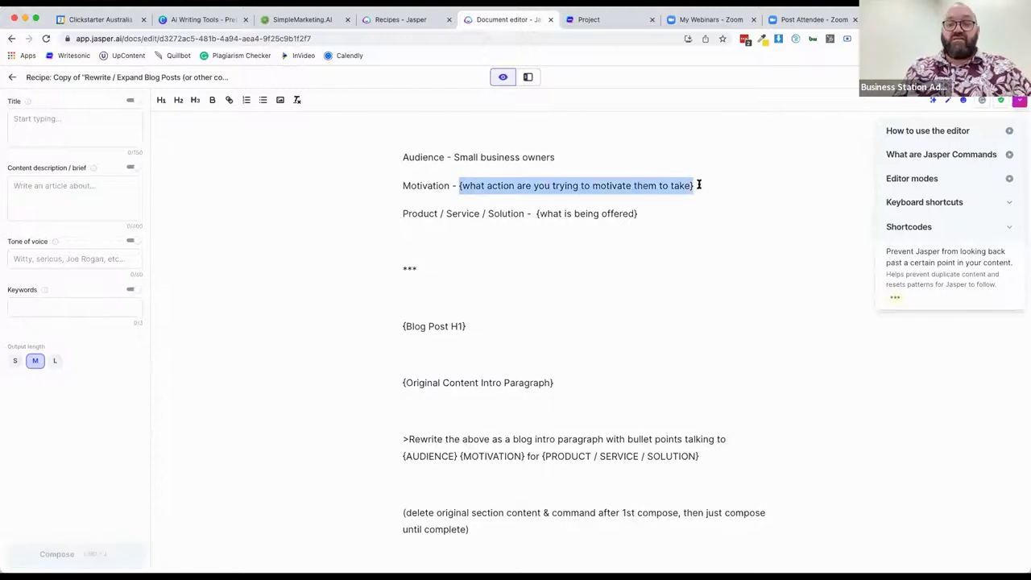
{"action": "type", "text": "Increasing their Go"}
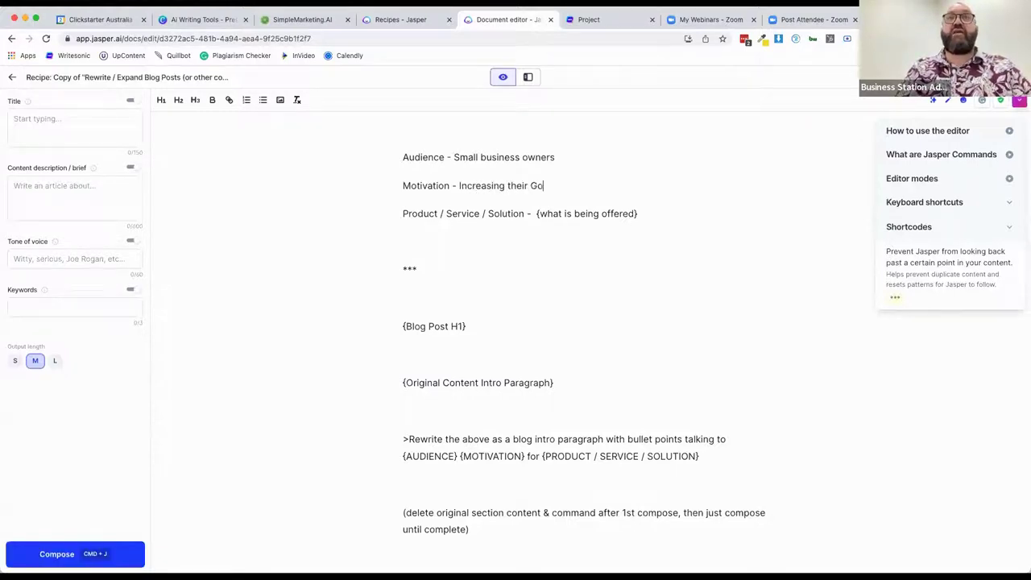
{"action": "type", "text": "ogle Rankking"}
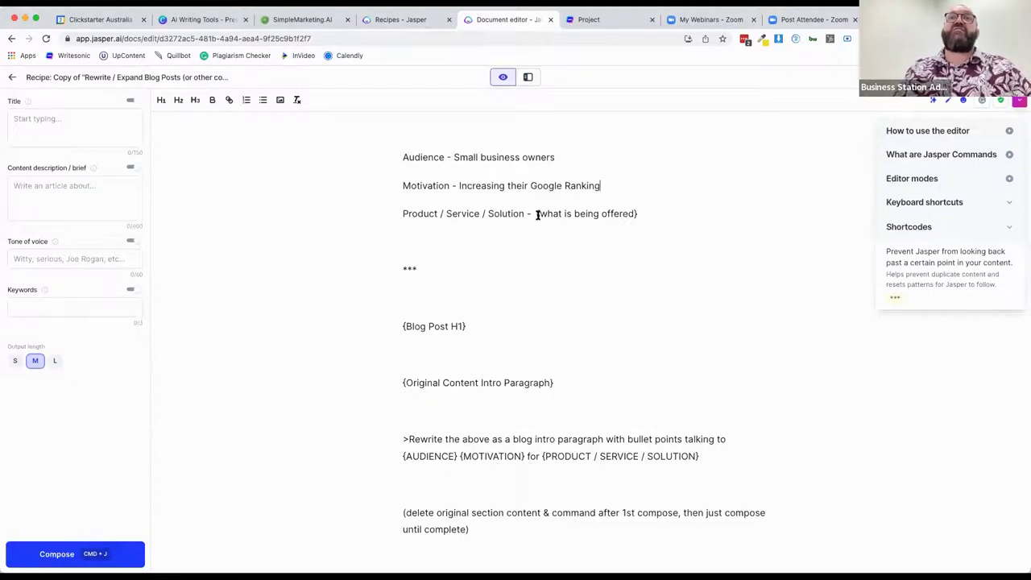
{"action": "left_click_drag", "start_coordinate": [535, 213], "coordinate": [639, 214]}
{"action": "type", "text": "Free"}
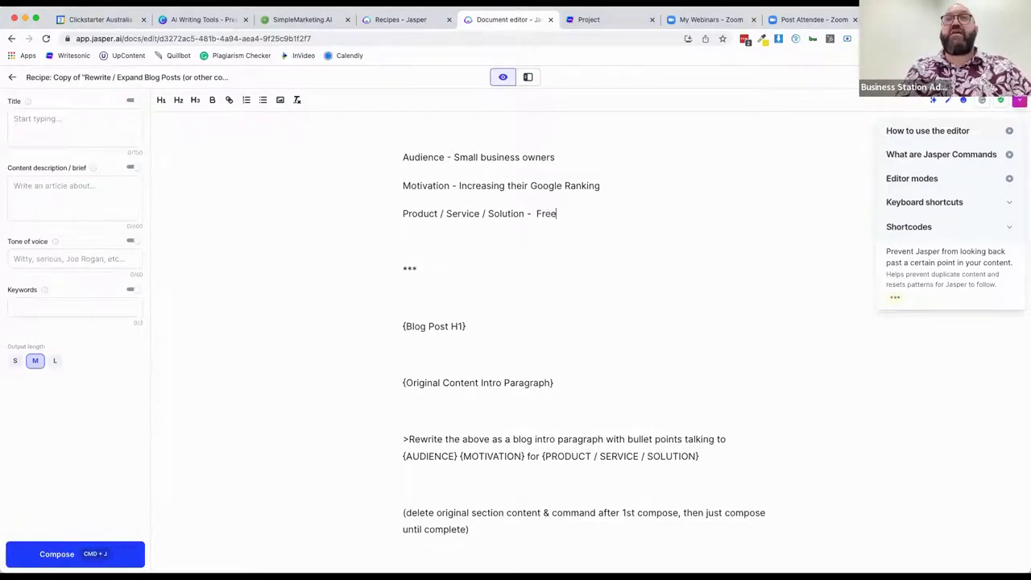
{"action": "type", "text": " SEO Audio"}
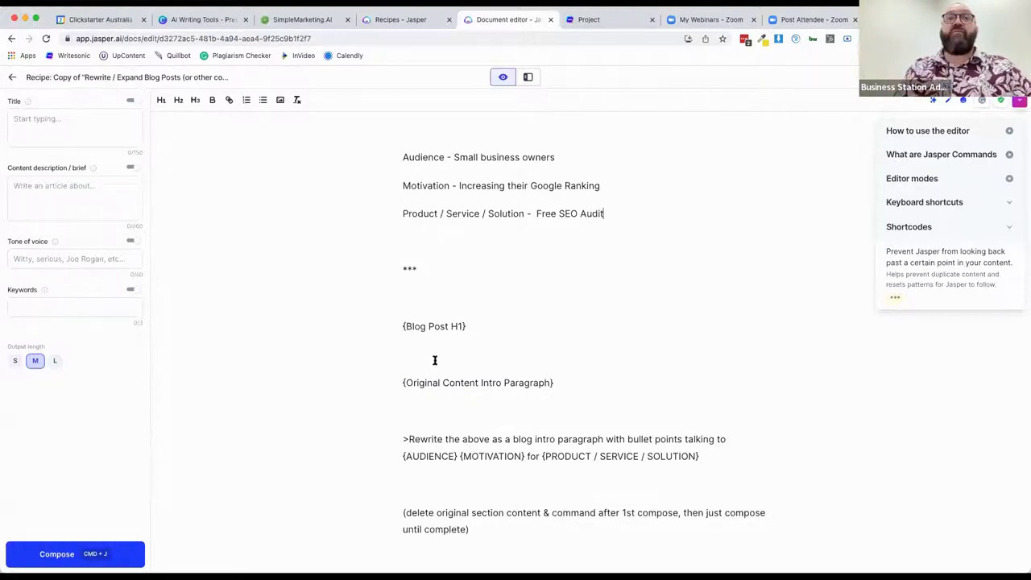
Check the article's title on the Clickstarter page and replace the {Blog Post H1} placeholder with "Does Social media affect your Google ranking?".
{"action": "left_click_drag", "start_coordinate": [402, 327], "coordinate": [519, 326]}
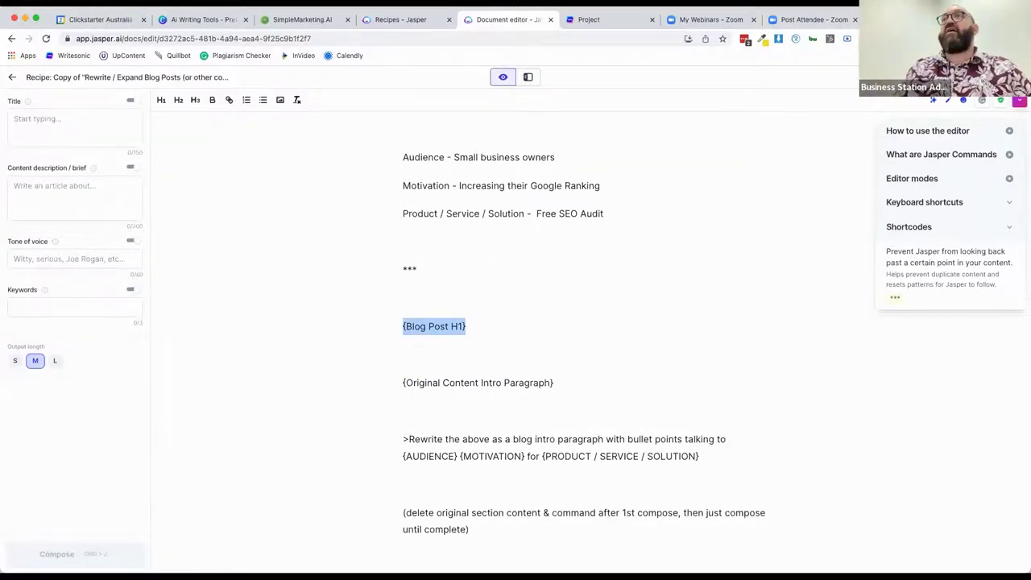
{"action": "key", "text": "super+1"}
{"action": "scroll", "coordinate": [740, 151], "scroll_direction": "up", "scroll_amount": 10}
{"action": "scroll", "coordinate": [739, 151], "scroll_direction": "up", "scroll_amount": 10}
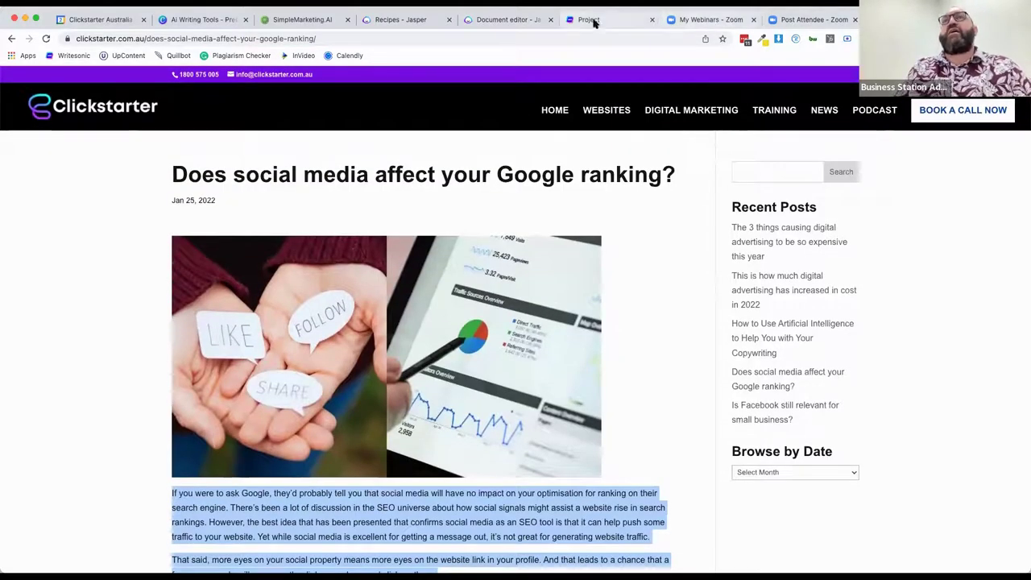
{"action": "left_click", "coordinate": [506, 20]}
{"action": "type", "text": "Doe"}
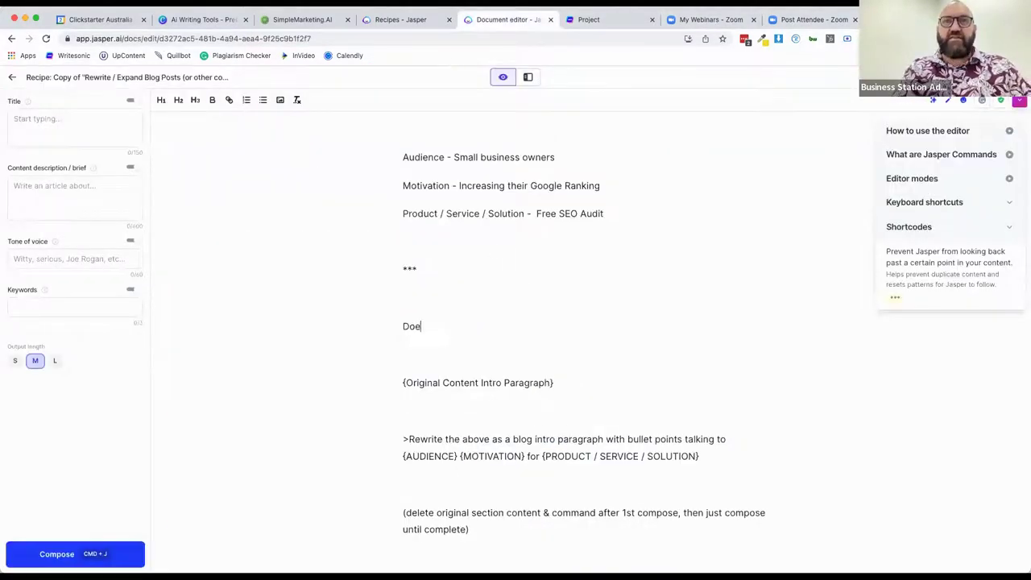
{"action": "type", "text": "s Social Media"}
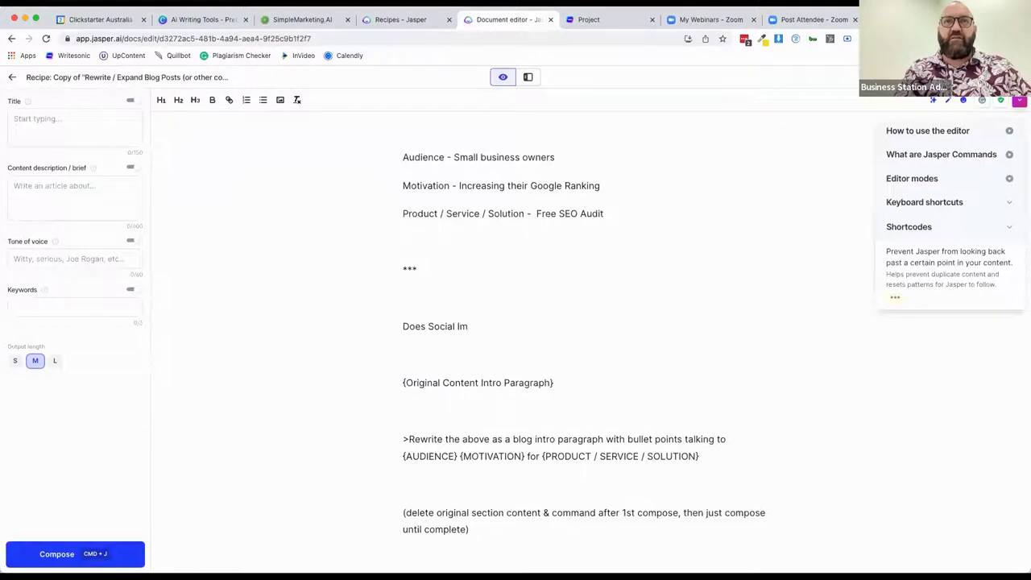
{"action": "type", "text": "edia affect"}
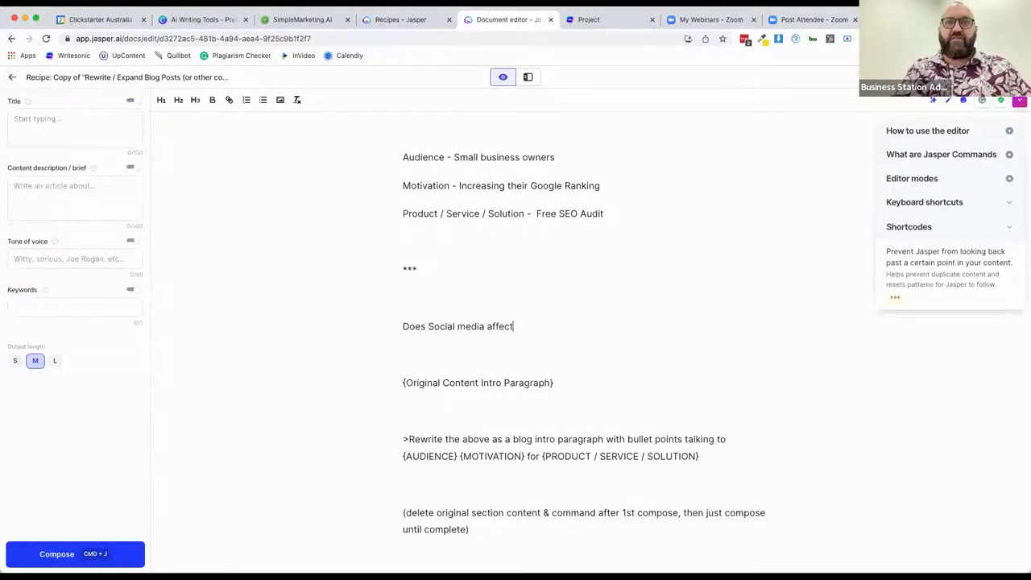
{"action": "type", "text": " your Goiogle ranking?"}
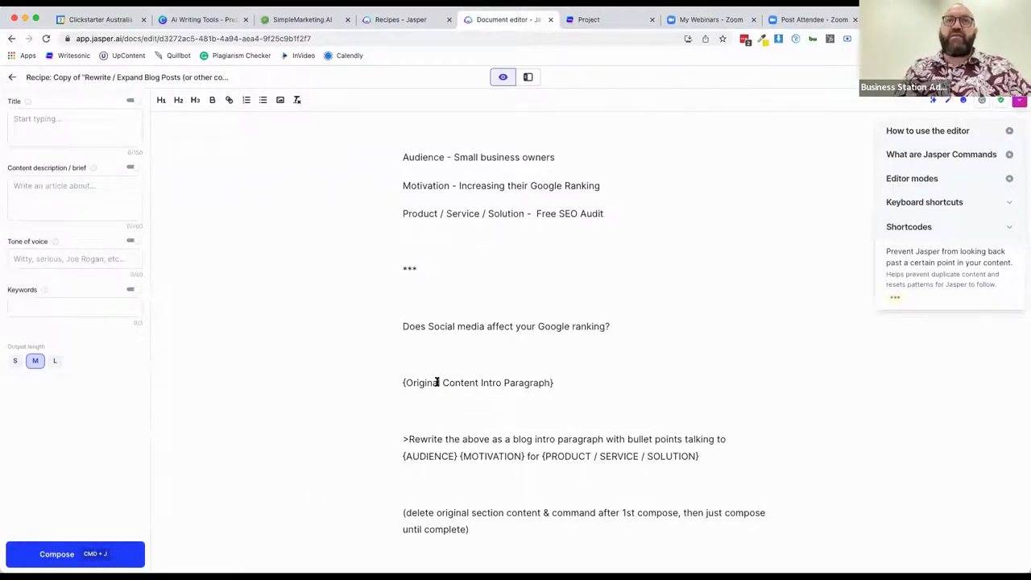
Replace the {Original Content Intro Paragraph} placeholder with the Clickstarter article's intro text, from its first paragraph through "So how exactly can social media improve your Google ranking?".
{"action": "left_click_drag", "start_coordinate": [396, 381], "coordinate": [610, 376]}
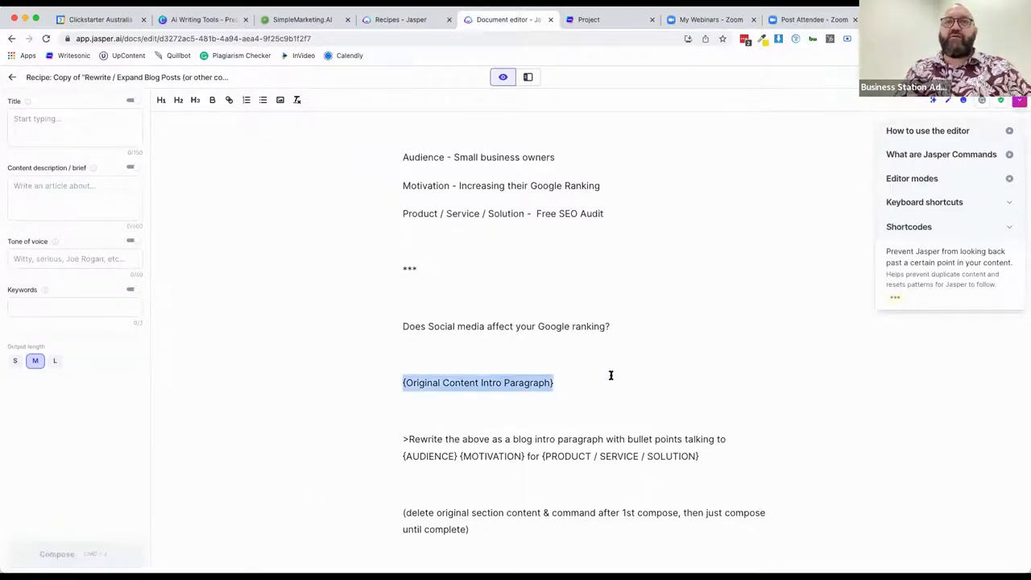
{"action": "scroll", "coordinate": [419, 483], "scroll_direction": "down", "scroll_amount": 2}
{"action": "key", "text": "super+1"}
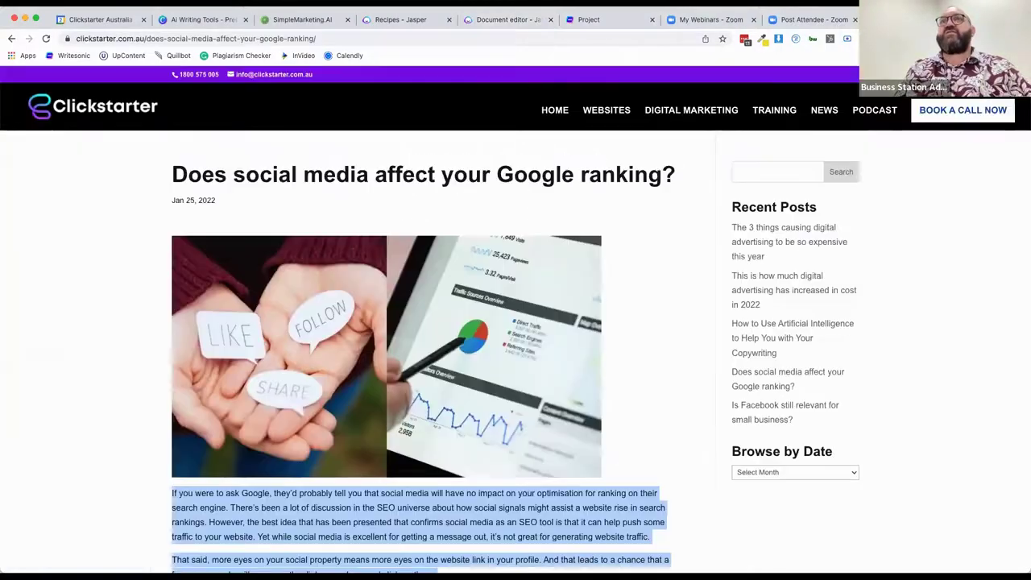
{"action": "left_click", "coordinate": [137, 529]}
{"action": "scroll", "coordinate": [161, 403], "scroll_direction": "down", "scroll_amount": 5}
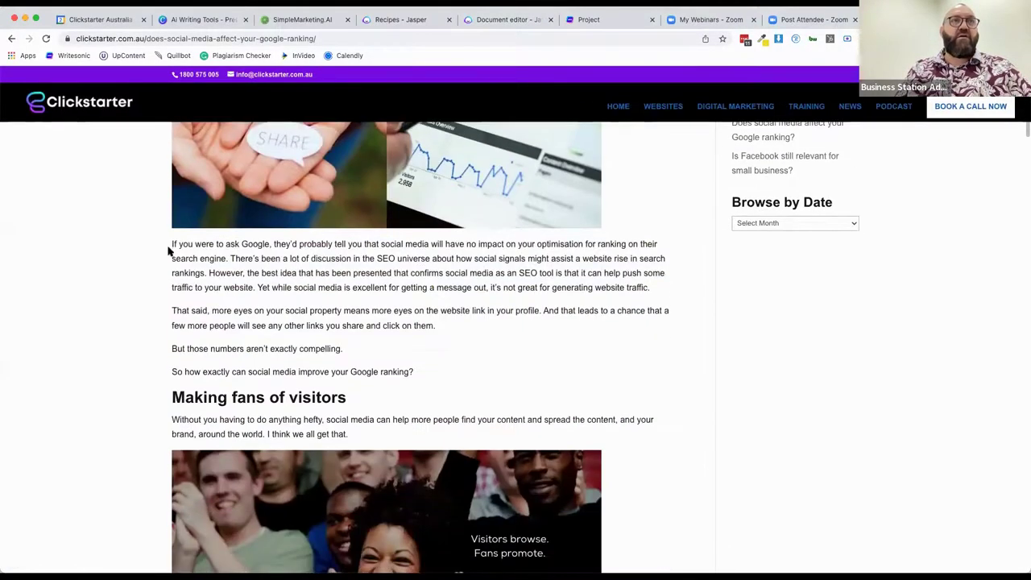
{"action": "left_click_drag", "start_coordinate": [170, 245], "coordinate": [435, 352]}
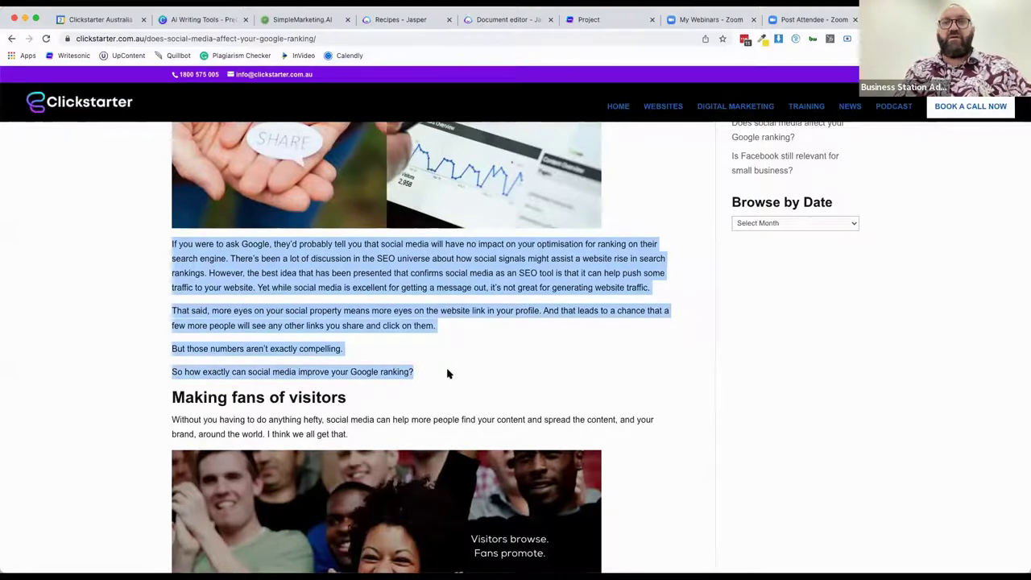
{"action": "left_click", "coordinate": [509, 19]}
{"action": "type", "text": "If you were to ask Google, they'd probably tell you that social media will have no impact on your optimisation for ranking on their search engine. There's been a lot of discussion in the SEO universe about how social signals might assist a website rise in search rankings. However, the best idea that has been presented that confirms social media as an SEO tool is that it can help push some traffic to your website. Yet while social media is excellent for getting a message out, it's not great for generating website traffic. That said, more eyes on your social property means more eyes on the website link in your profile. And that leads to a chance that a few more people will see any other links you share and click on them. But those numbers aren't exactly compelling. So how exactly can social media improve your Google ranking?"}
Look through the recipe's rewrite instructions and H2 placeholders, and compose AI text following the pasted intro.
{"action": "scroll", "coordinate": [464, 435], "scroll_direction": "down", "scroll_amount": 4}
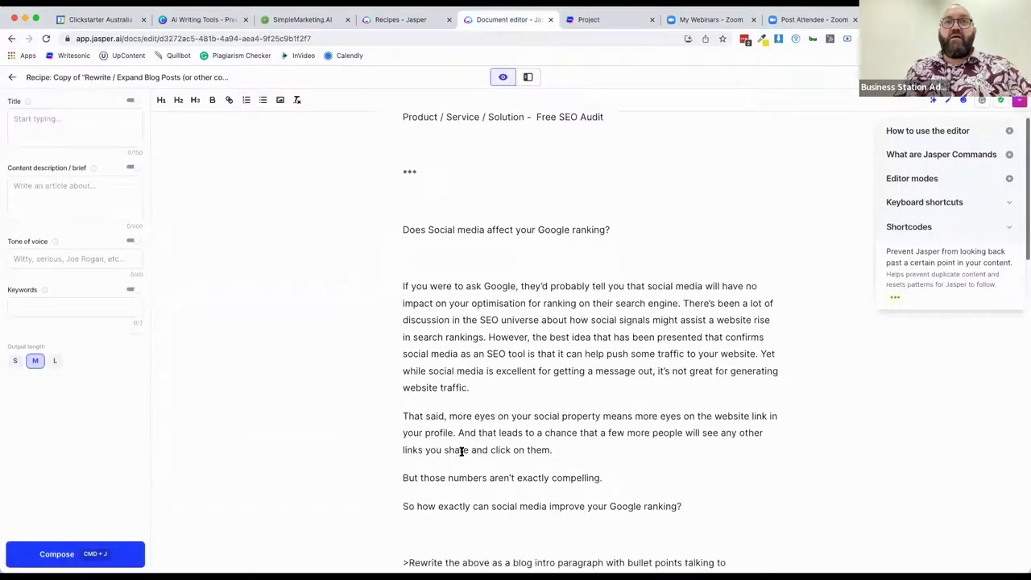
{"action": "scroll", "coordinate": [406, 395], "scroll_direction": "down", "scroll_amount": 3}
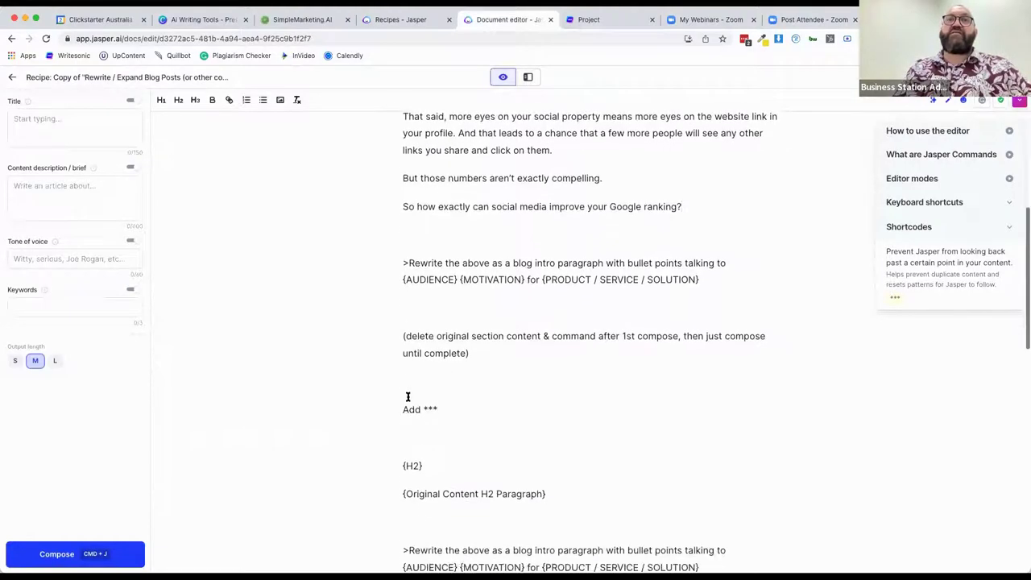
{"action": "scroll", "coordinate": [387, 383], "scroll_direction": "down", "scroll_amount": 1}
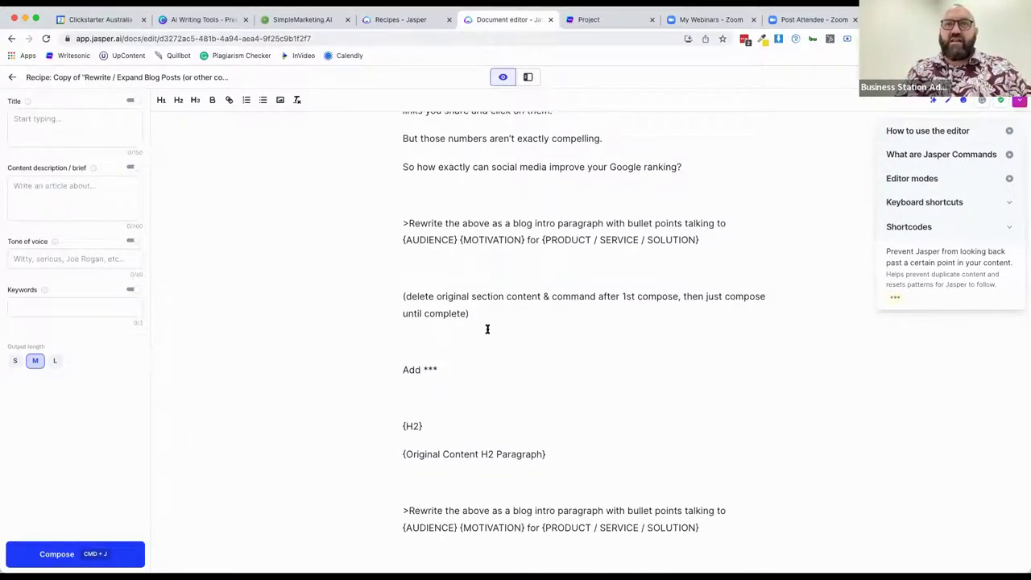
{"action": "scroll", "coordinate": [488, 328], "scroll_direction": "down", "scroll_amount": 1}
{"action": "scroll", "coordinate": [487, 246], "scroll_direction": "up", "scroll_amount": 1}
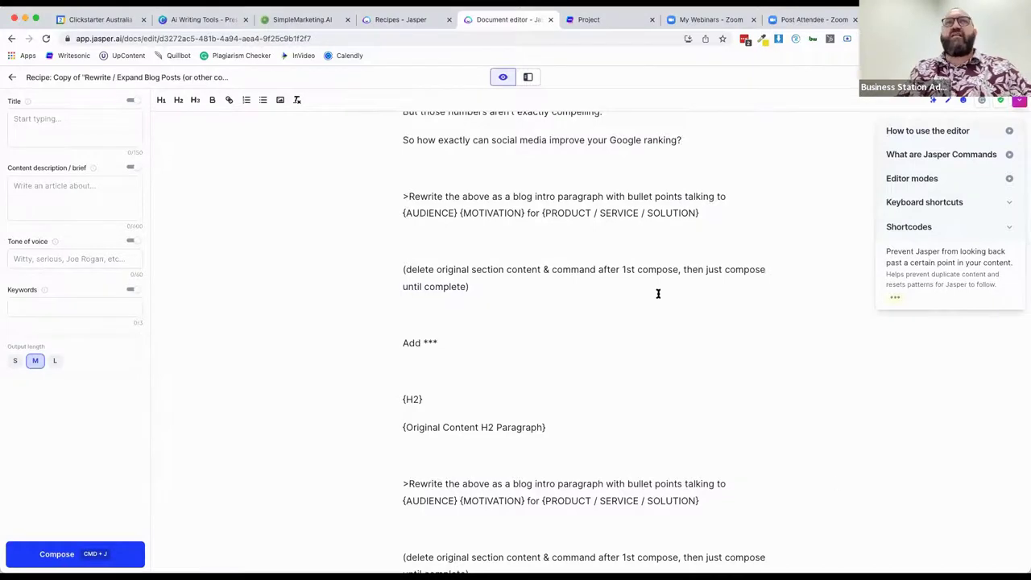
{"action": "scroll", "coordinate": [658, 293], "scroll_direction": "up", "scroll_amount": 6}
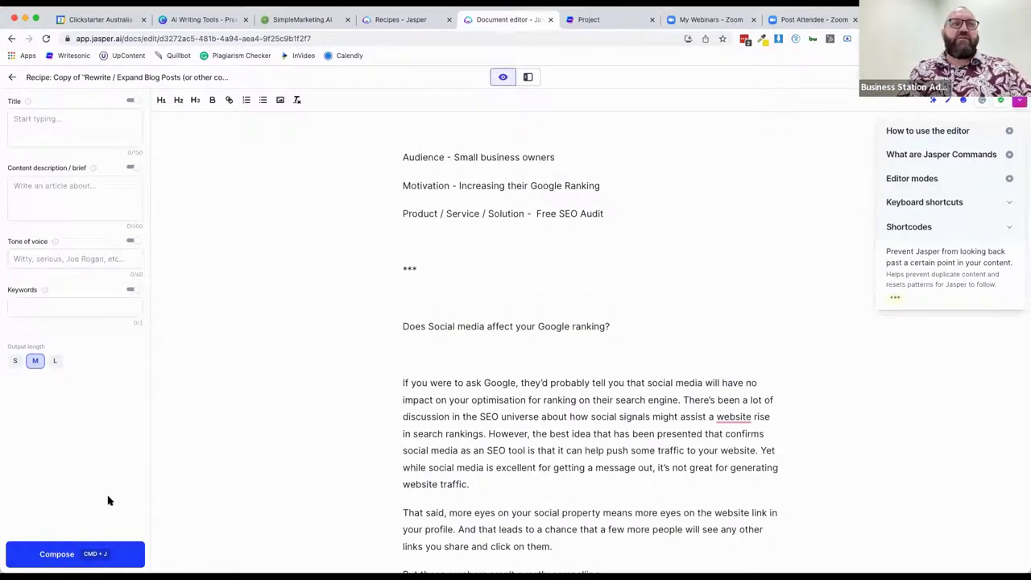
{"action": "left_click", "coordinate": [69, 555]}
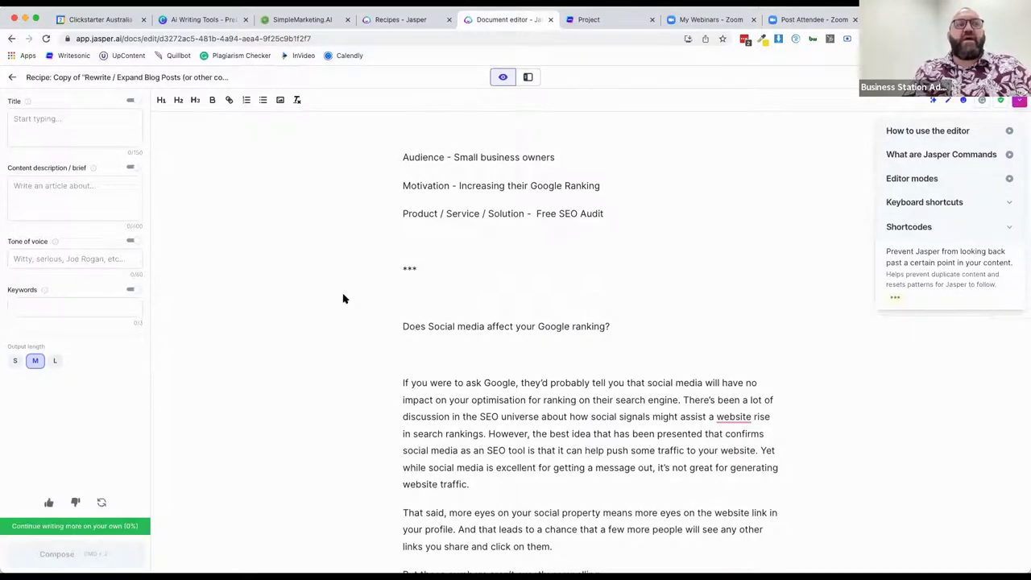
Review the composed text after the intro and the remaining recipe sections down to the blog conclusion command.
{"action": "scroll", "coordinate": [372, 385], "scroll_direction": "down", "scroll_amount": 5}
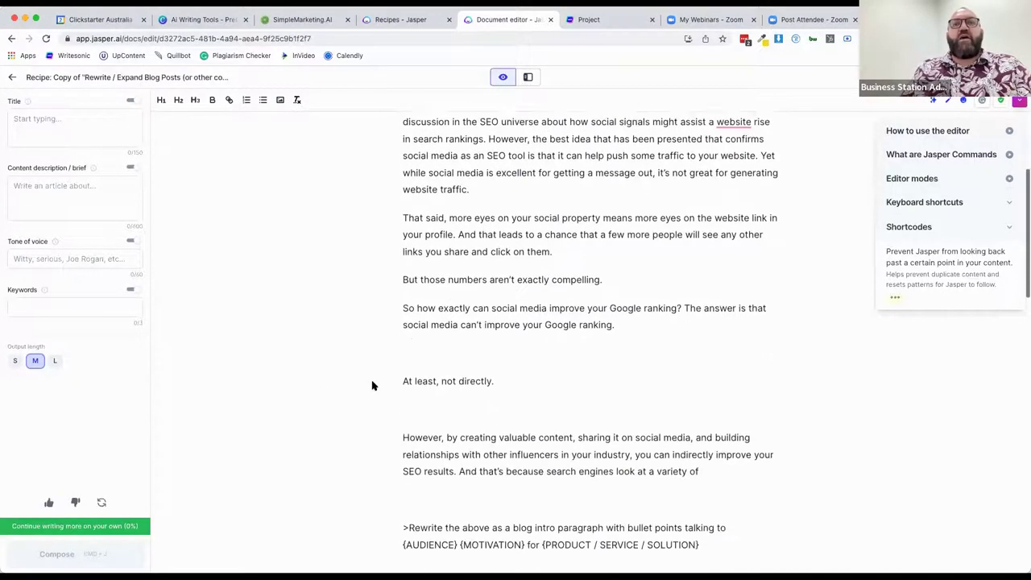
{"action": "scroll", "coordinate": [372, 385], "scroll_direction": "down", "scroll_amount": 10}
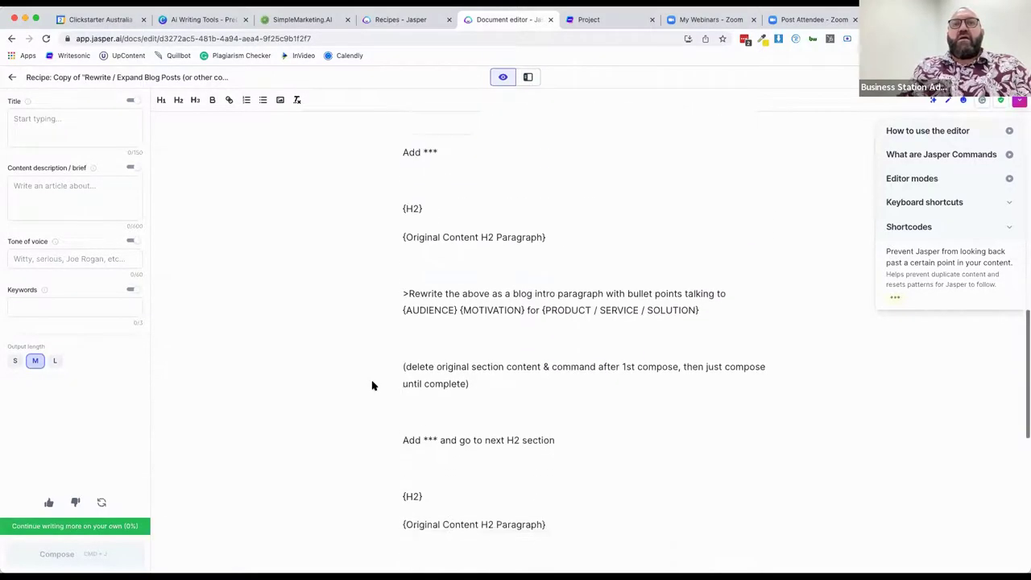
{"action": "scroll", "coordinate": [372, 385], "scroll_direction": "down", "scroll_amount": 6}
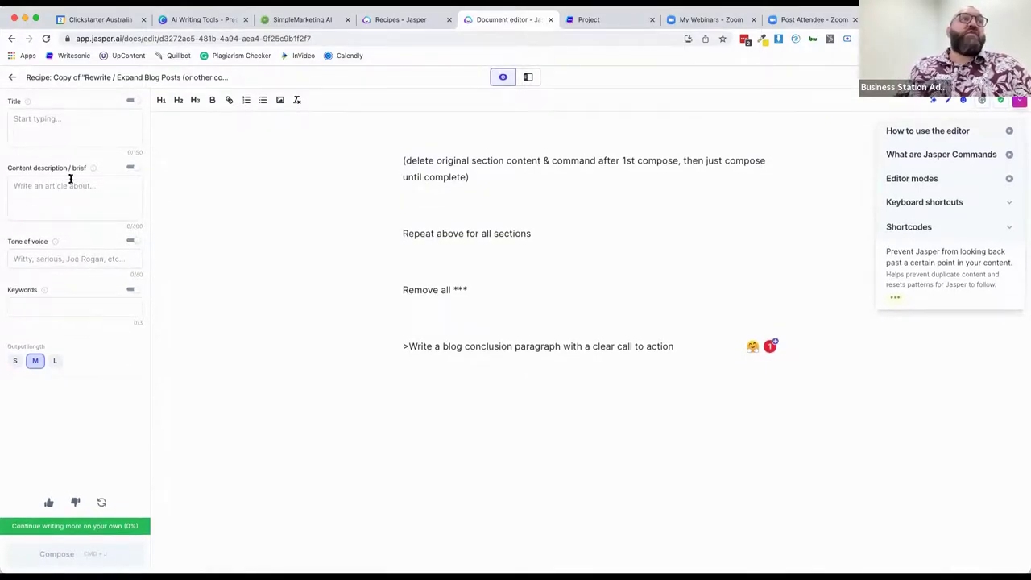
{"action": "left_click", "coordinate": [29, 123]}
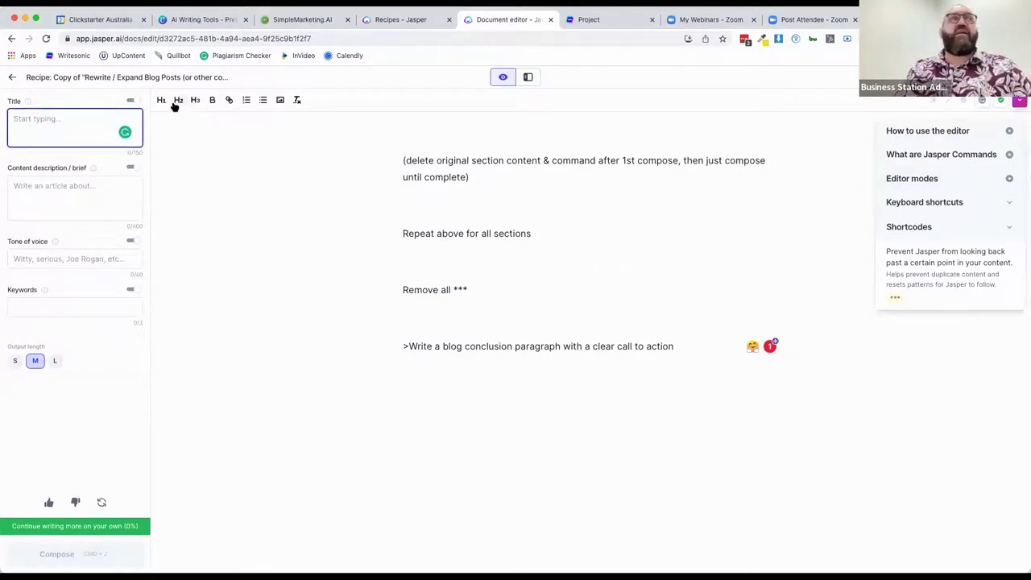
Leave the document and open the featured recipe "Rewrite / Expand Blog Posts (or other content)" from the recipe library.
{"action": "left_click", "coordinate": [13, 78]}
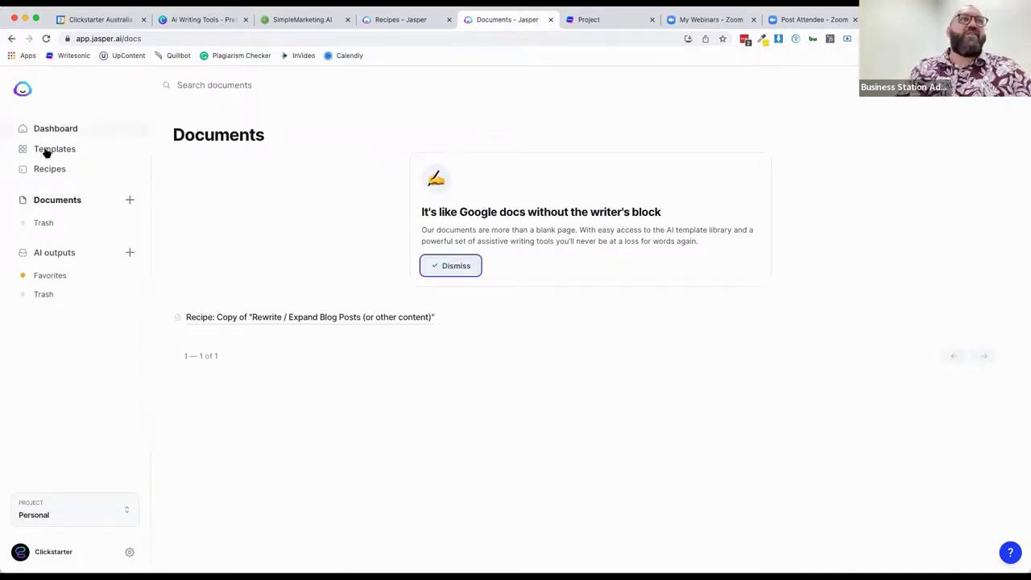
{"action": "left_click", "coordinate": [51, 169]}
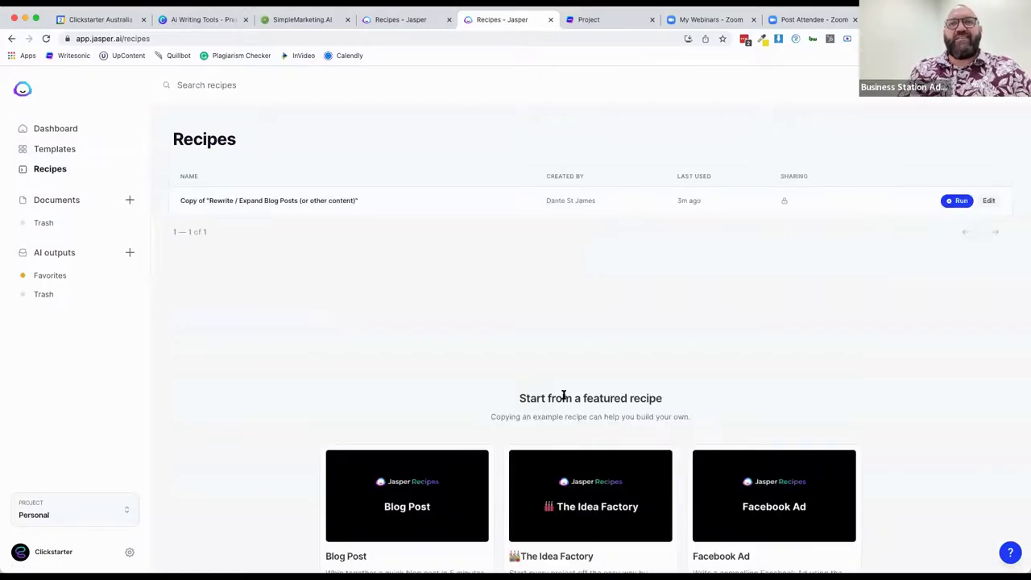
{"action": "scroll", "coordinate": [564, 395], "scroll_direction": "down", "scroll_amount": 5}
{"action": "scroll", "coordinate": [564, 395], "scroll_direction": "down", "scroll_amount": 3}
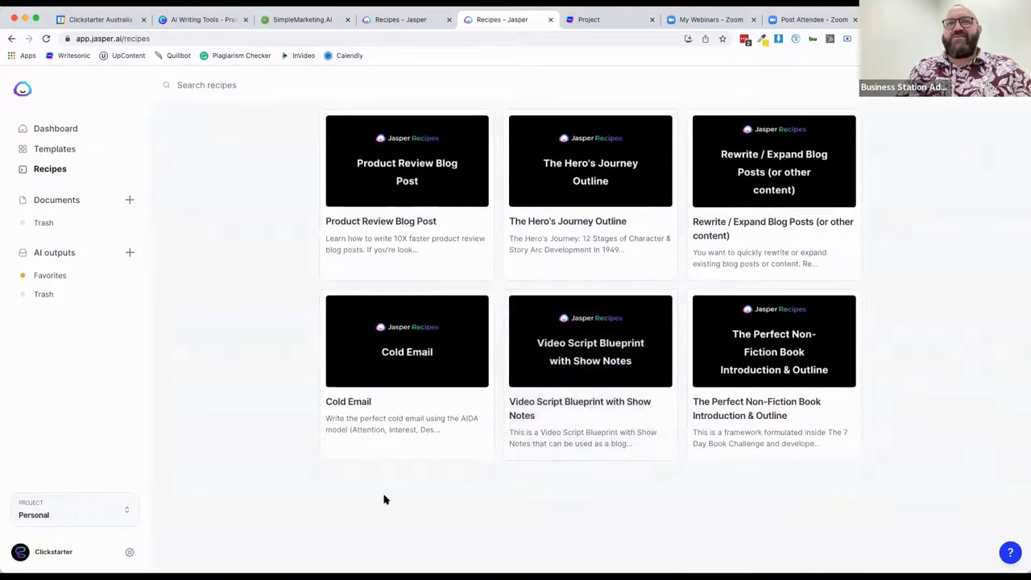
{"action": "scroll", "coordinate": [562, 237], "scroll_direction": "up", "scroll_amount": 3}
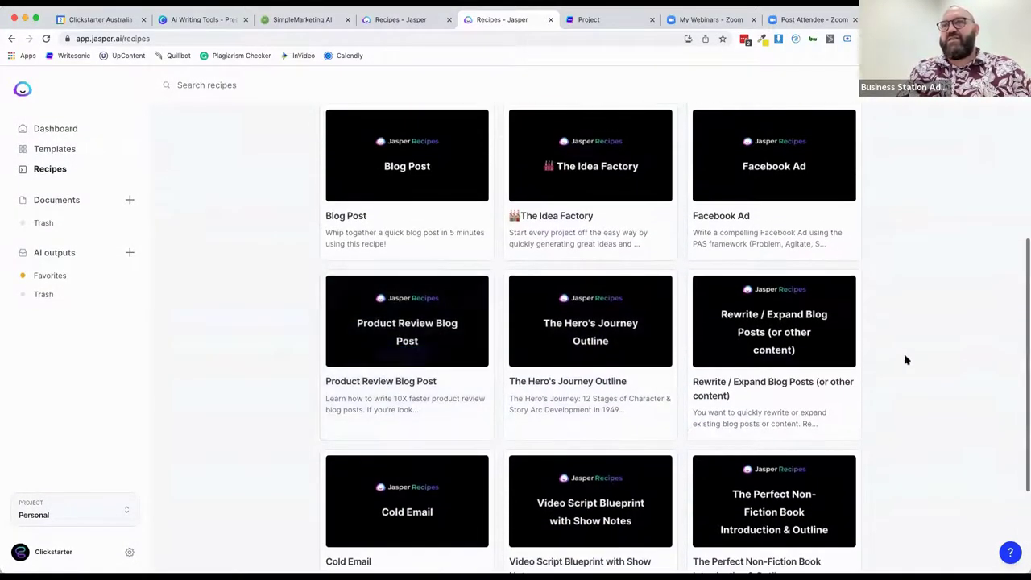
{"action": "left_click", "coordinate": [772, 352]}
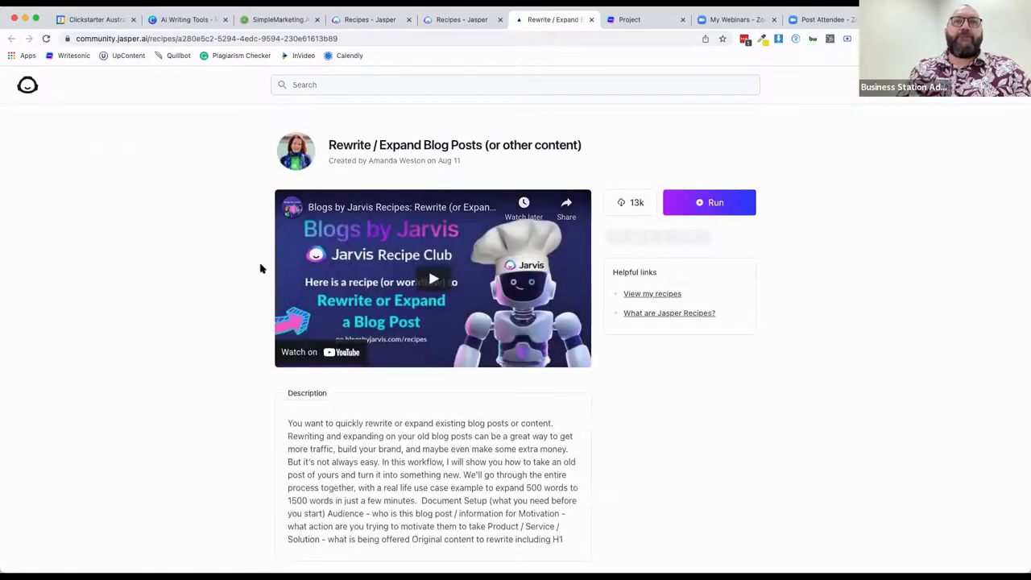
Look over the recipe's description and run it to create a new document.
{"action": "scroll", "coordinate": [347, 352], "scroll_direction": "down", "scroll_amount": 1}
{"action": "scroll", "coordinate": [603, 249], "scroll_direction": "down", "scroll_amount": 1}
{"action": "scroll", "coordinate": [617, 444], "scroll_direction": "up", "scroll_amount": 2}
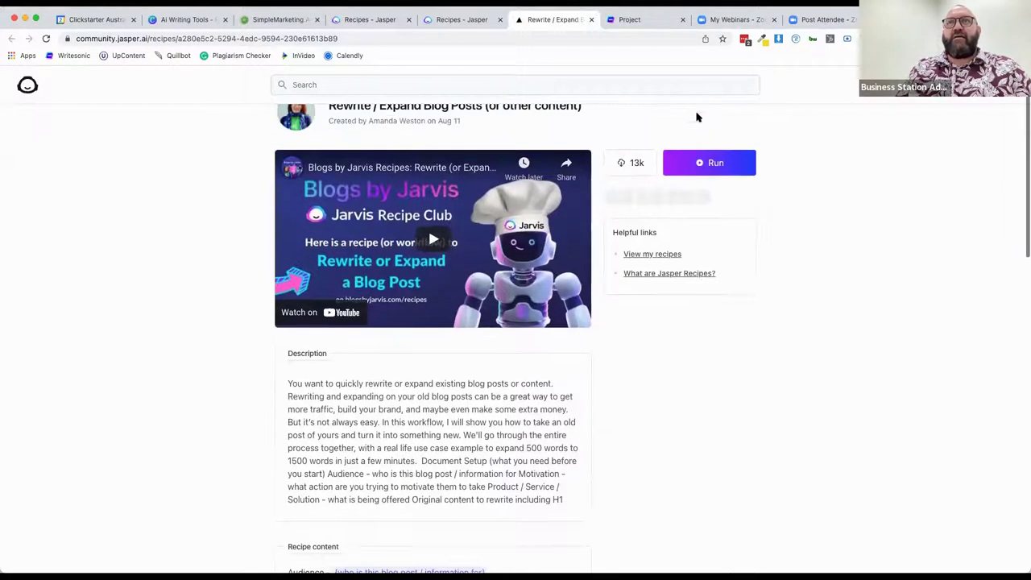
{"action": "left_click", "coordinate": [700, 164]}
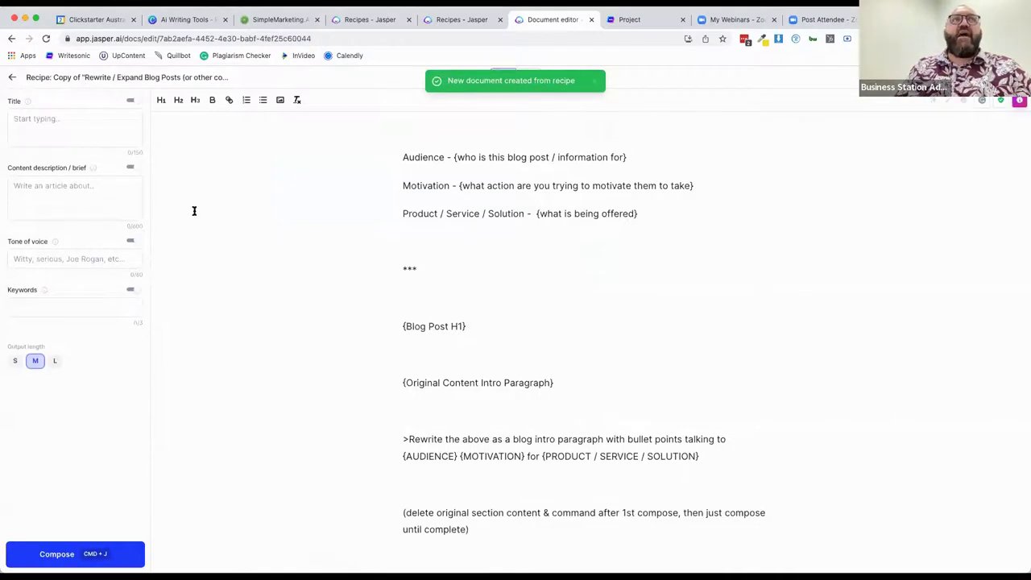
Set the new document's title to "Does social media affect your Google ranking?".
{"action": "left_click", "coordinate": [44, 117]}
{"action": "type", "text": "Doc"}
{"action": "type", "text": "s social media"}
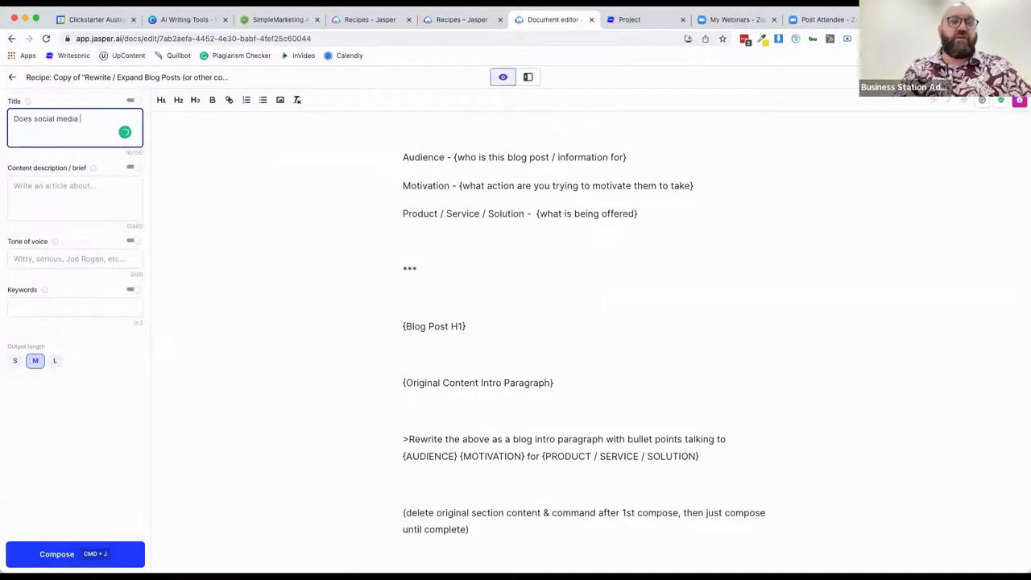
{"action": "type", "text": " affect your Google ranking?"}
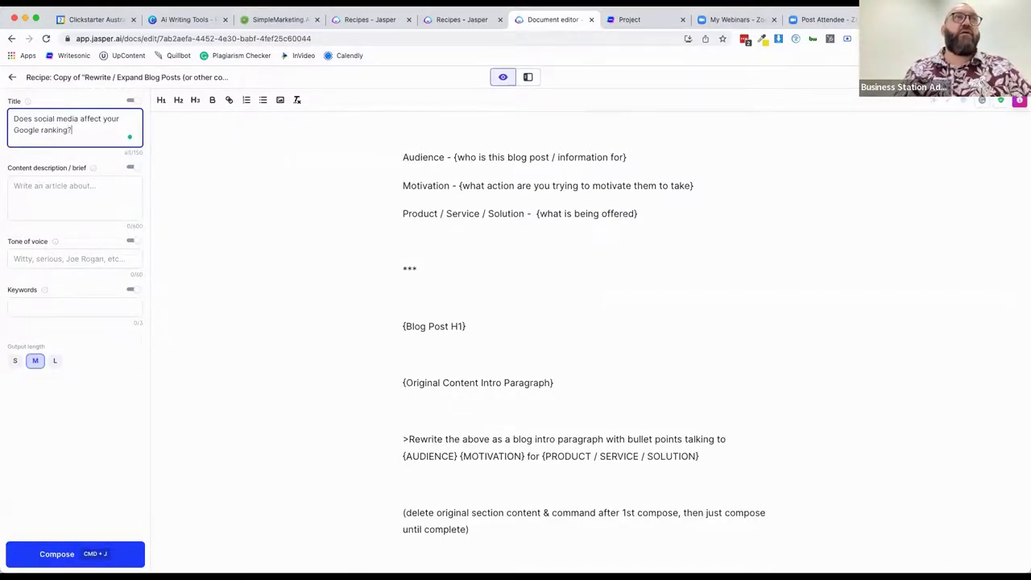
Enter "The impact of social media posts on search engine optimisation" as the content description / brief.
{"action": "left_click", "coordinate": [67, 177]}
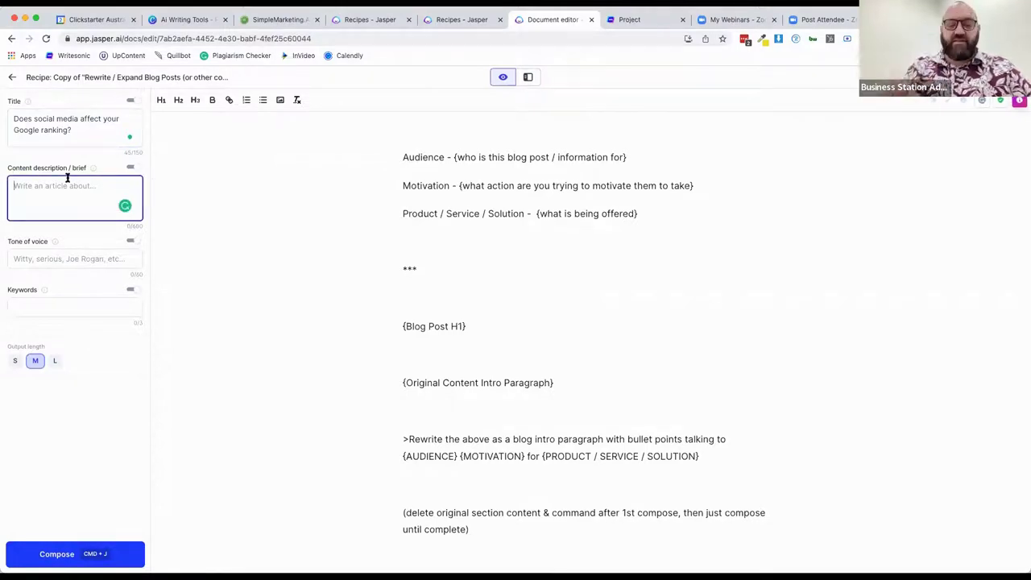
{"action": "type", "text": "The impact of soci"}
{"action": "type", "text": "la me"}
{"action": "key", "text": "BackSpace"}
{"action": "key", "text": "BackSpace"}
{"action": "type", "text": "al media posts on sear"}
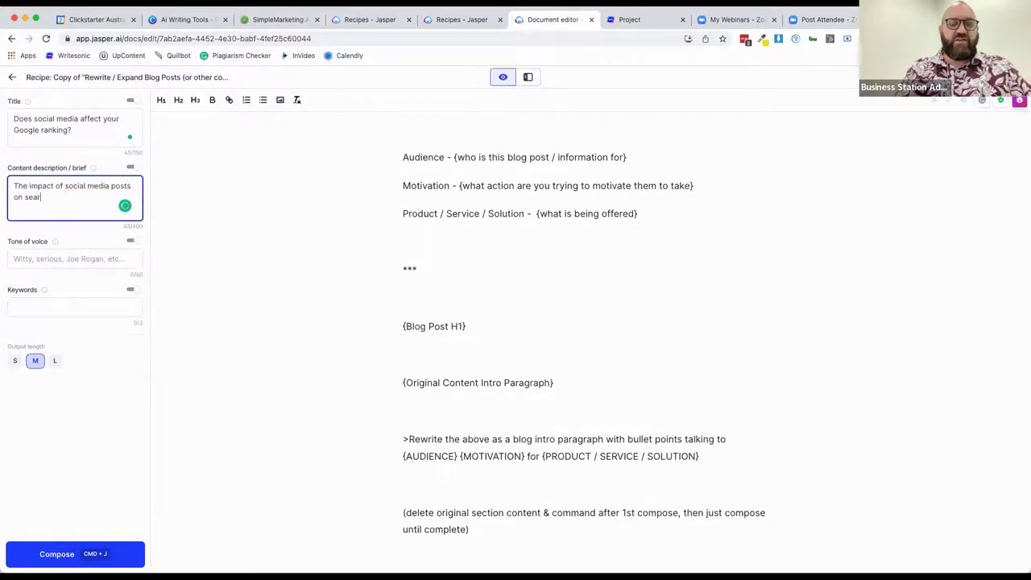
{"action": "type", "text": "ch engine optio"}
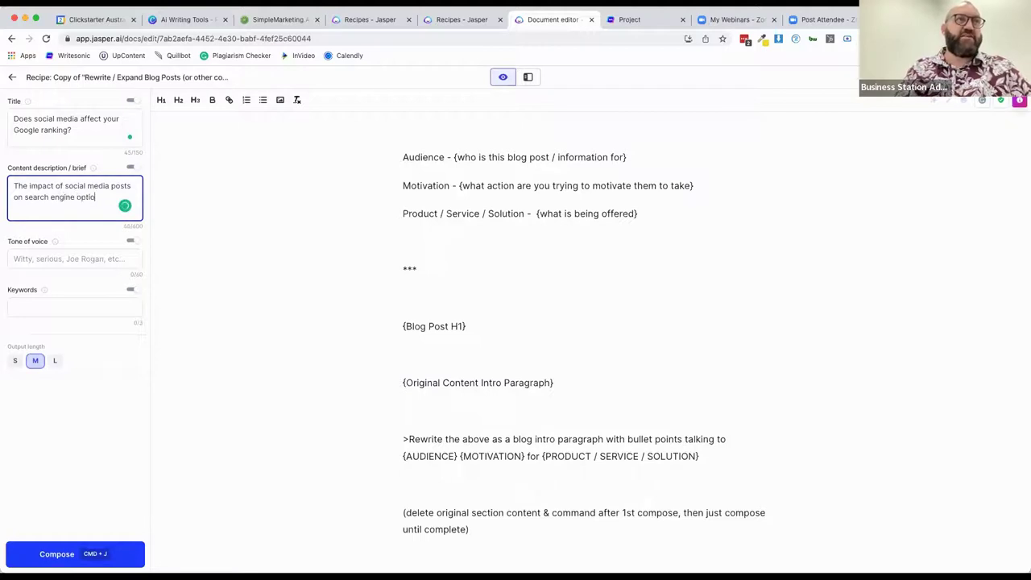
{"action": "key", "text": "BackSpace"}
{"action": "type", "text": "misation"}
Set the tone of voice to "informative and casual".
{"action": "left_click", "coordinate": [58, 265]}
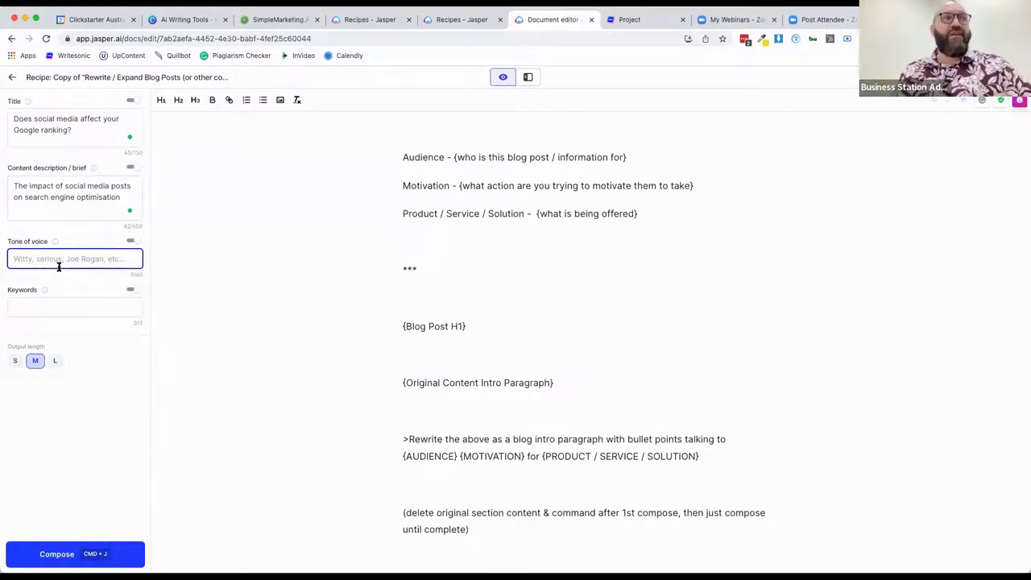
{"action": "type", "text": "inf"}
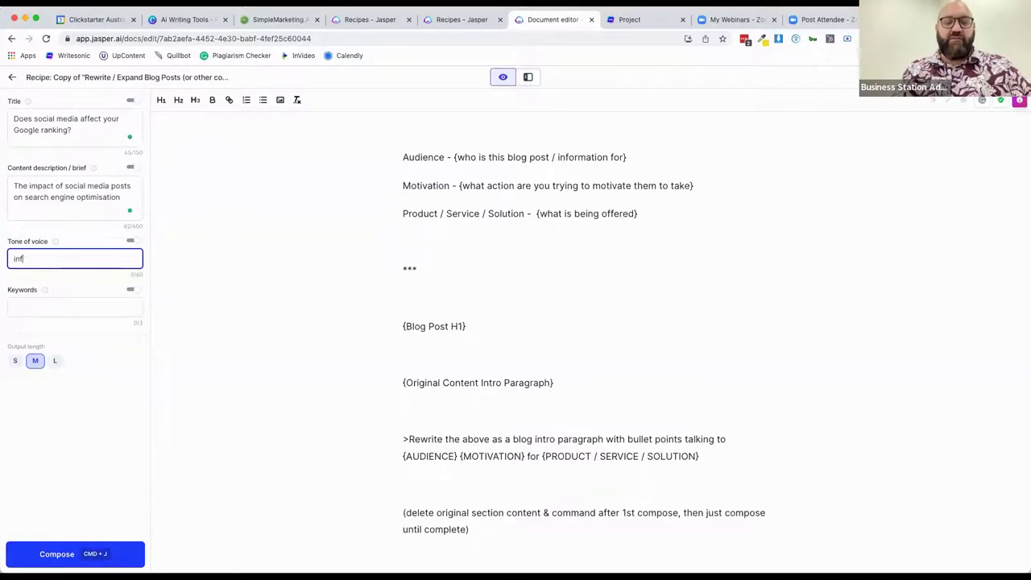
{"action": "type", "text": "ormative and casual"}
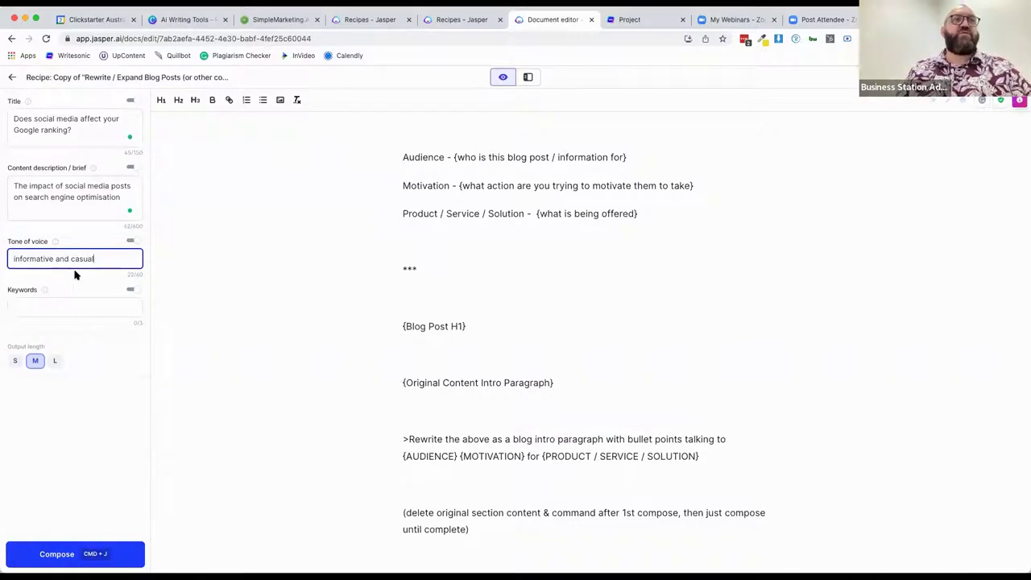
Enter "seo google facebook twitter social media" as the document's keywords.
{"action": "left_click", "coordinate": [49, 308]}
{"action": "type", "text": "seo google faceb"}
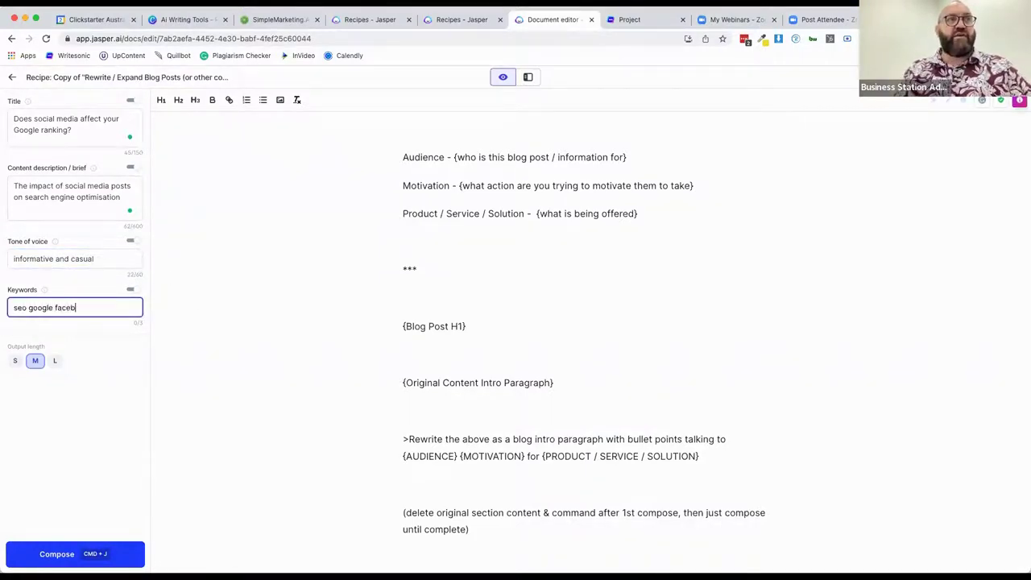
{"action": "type", "text": "ook twitter"}
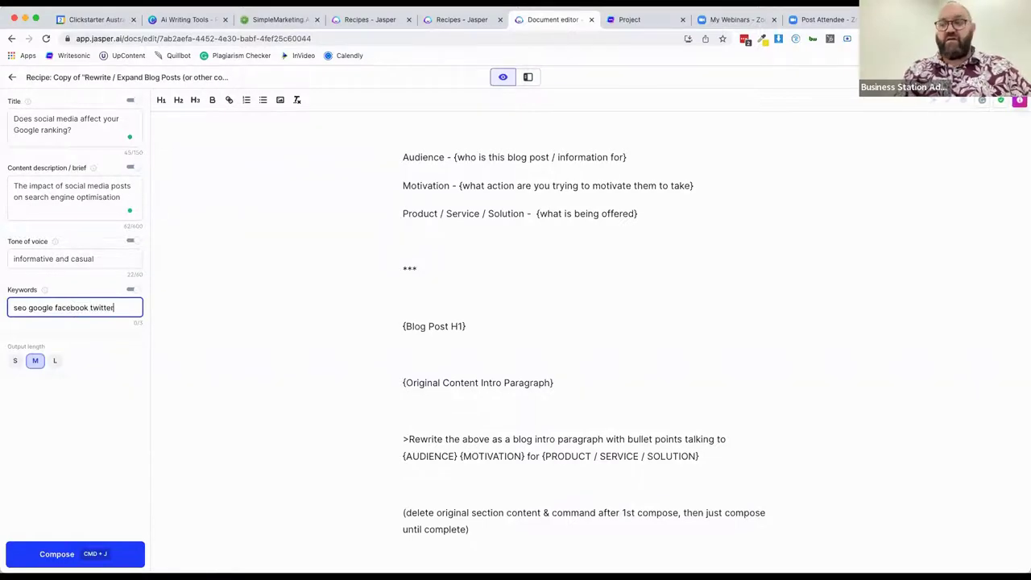
{"action": "type", "text": " social meid"}
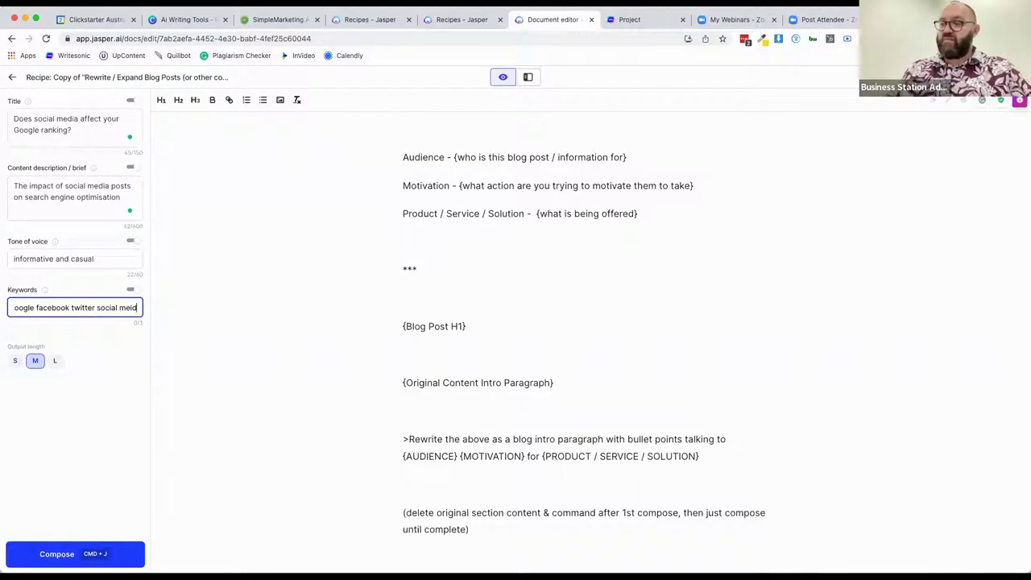
{"action": "key", "text": "BackSpace"}
{"action": "key", "text": "BackSpace"}
{"action": "key", "text": "BackSpace"}
{"action": "type", "text": "edia"}
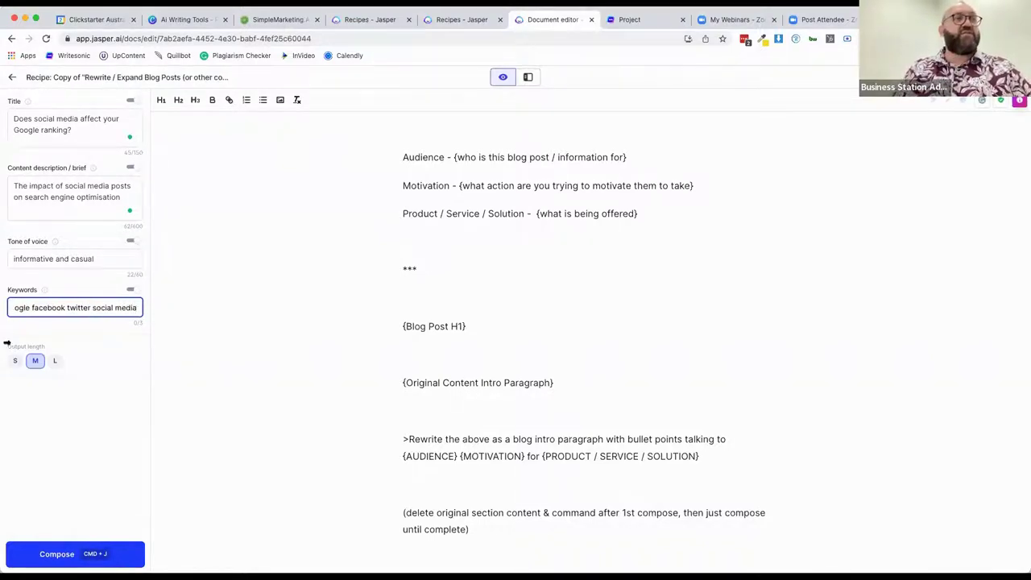
Set the output length to S and compose text for the document.
{"action": "left_click", "coordinate": [14, 360]}
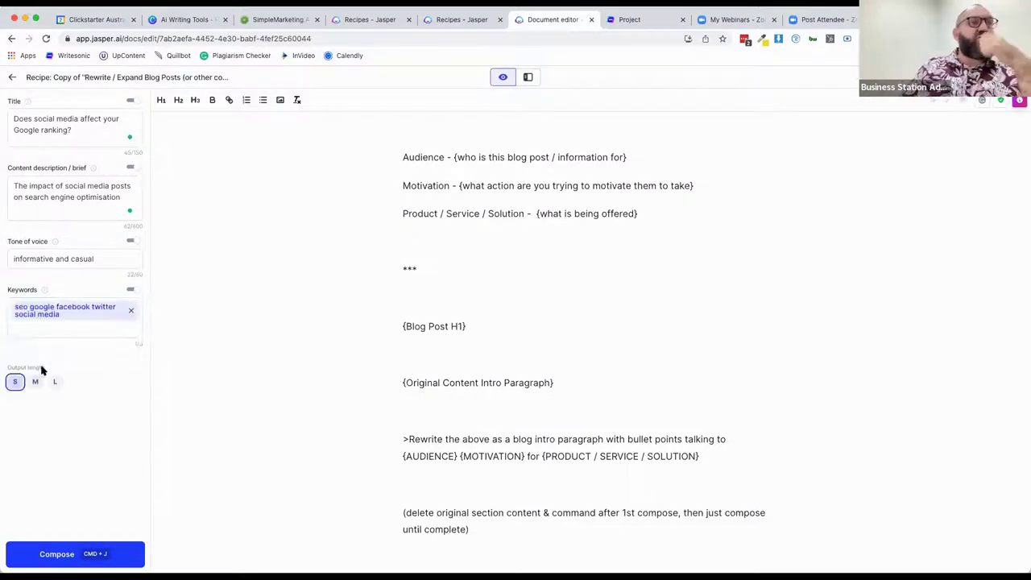
{"action": "left_click", "coordinate": [54, 555]}
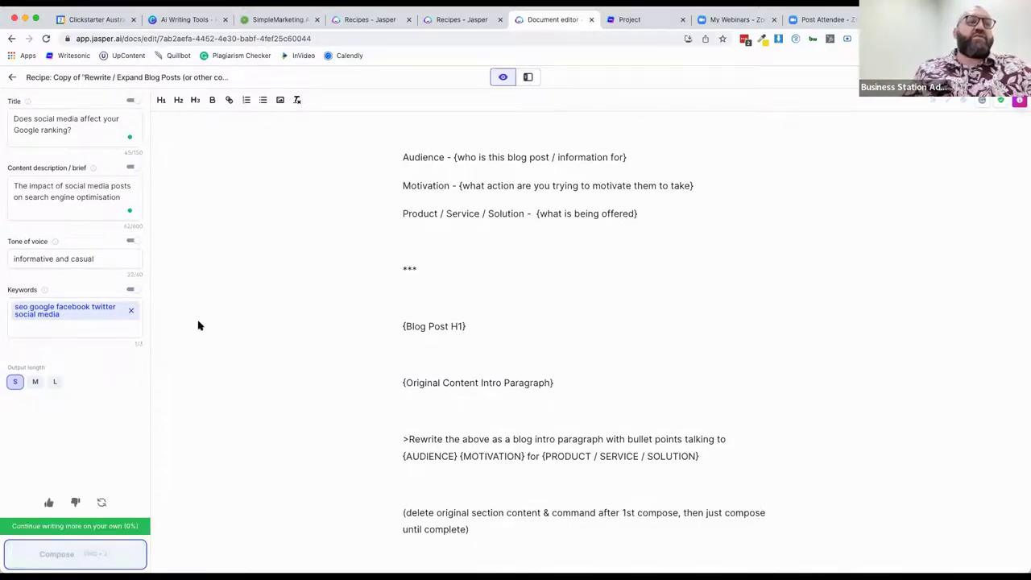
Review the text Jasper composed after the blog conclusion command at the end of the recipe document.
{"action": "scroll", "coordinate": [327, 318], "scroll_direction": "down", "scroll_amount": 5}
{"action": "scroll", "coordinate": [427, 295], "scroll_direction": "down", "scroll_amount": 5}
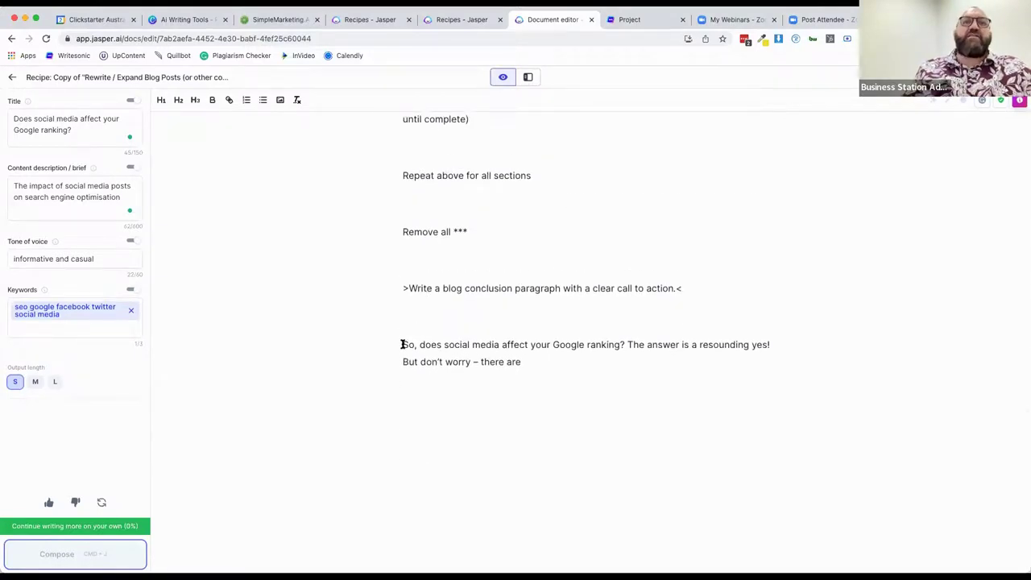
{"action": "left_click_drag", "start_coordinate": [402, 344], "coordinate": [543, 362]}
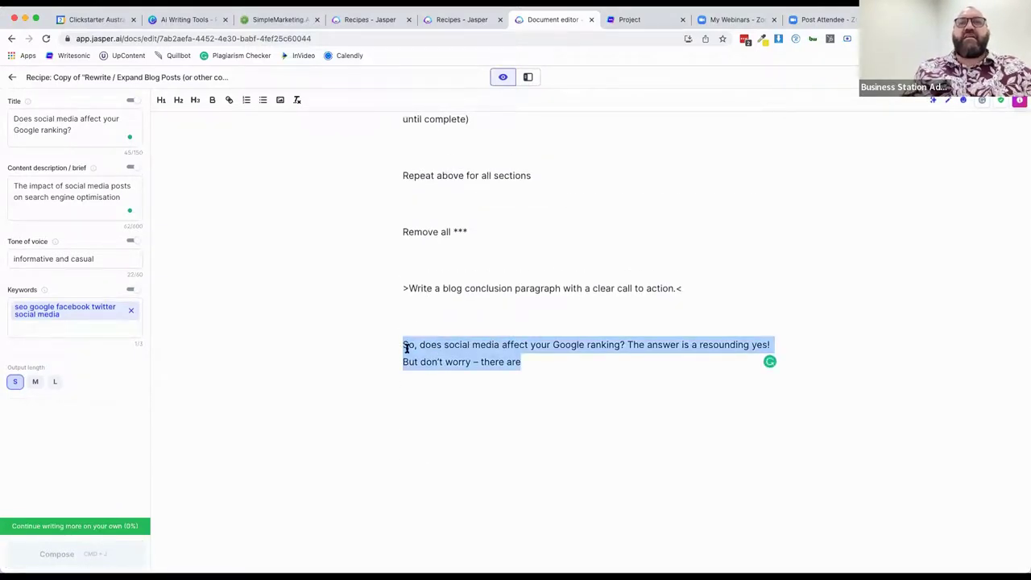
{"action": "scroll", "coordinate": [406, 348], "scroll_direction": "up", "scroll_amount": 4}
{"action": "scroll", "coordinate": [407, 348], "scroll_direction": "up", "scroll_amount": 5}
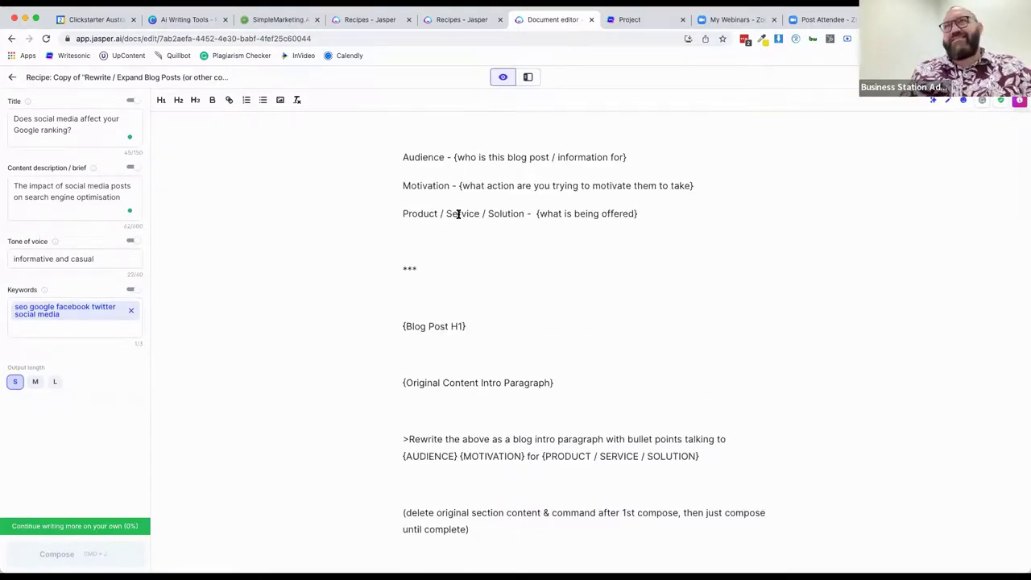
Leave the recipe document and open the Content Improver template, ready to fill in its content.
{"action": "left_click", "coordinate": [12, 77]}
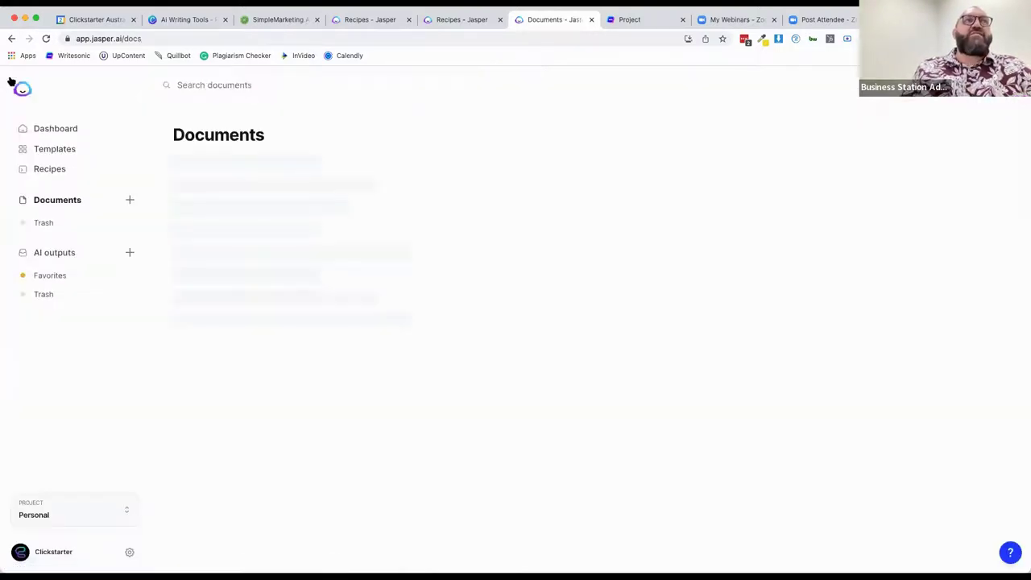
{"action": "left_click", "coordinate": [54, 156]}
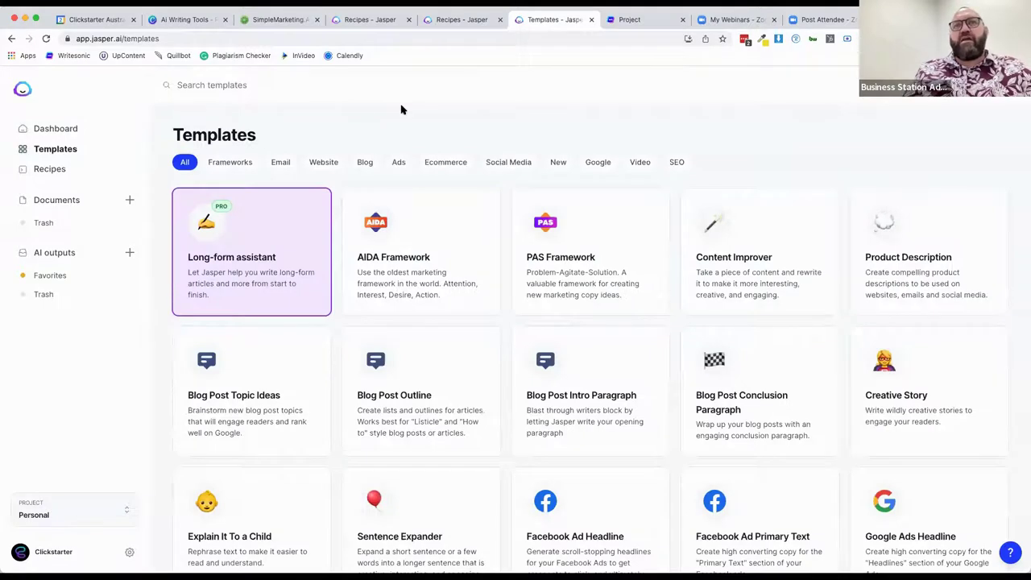
{"action": "left_click", "coordinate": [731, 276]}
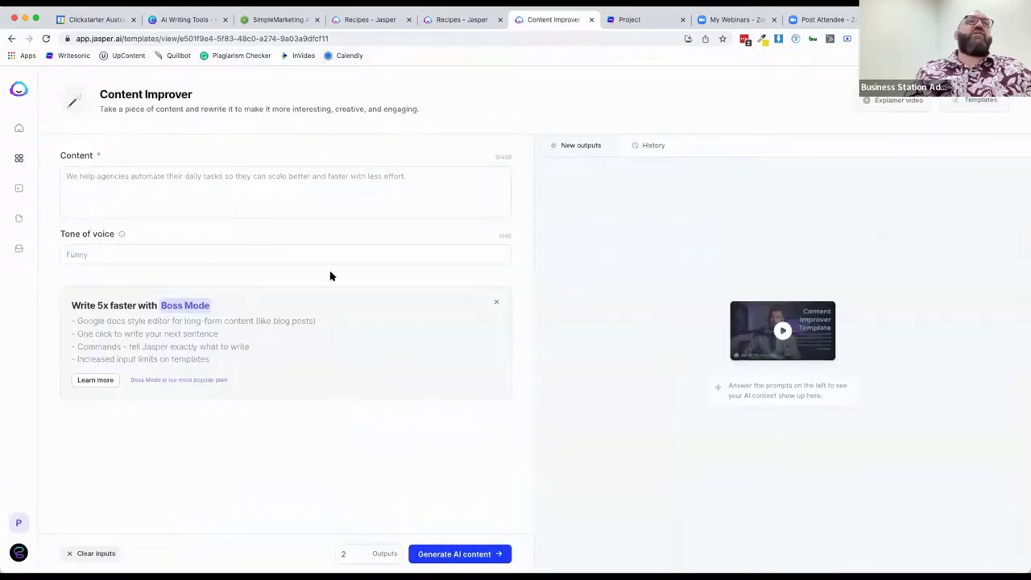
{"action": "left_click", "coordinate": [171, 176]}
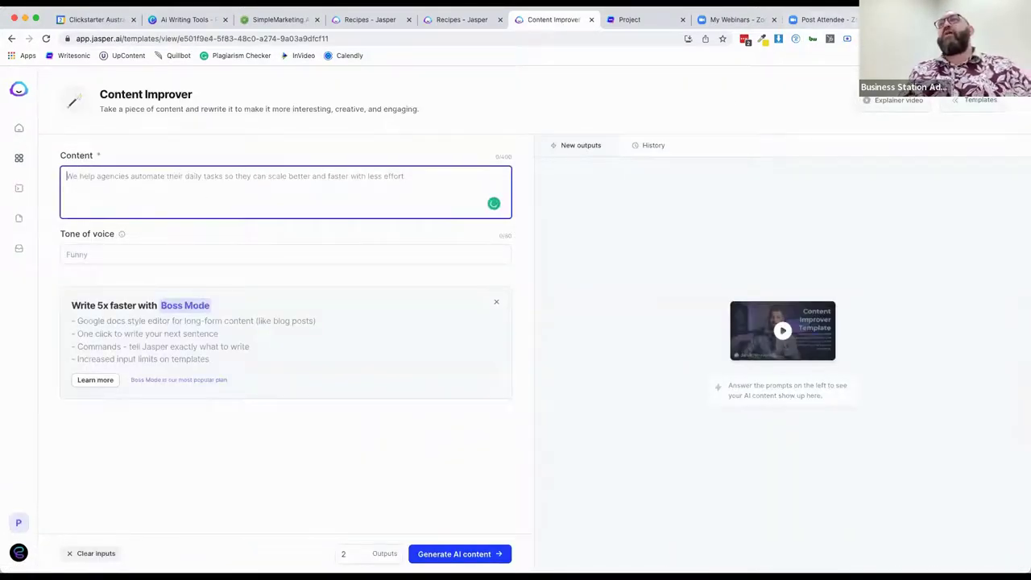
In the Clickstarter article on social media and Google ranking, select and copy the text from "If you were to ask Google" through the end.
{"action": "key", "text": "super+1"}
{"action": "left_click", "coordinate": [187, 320]}
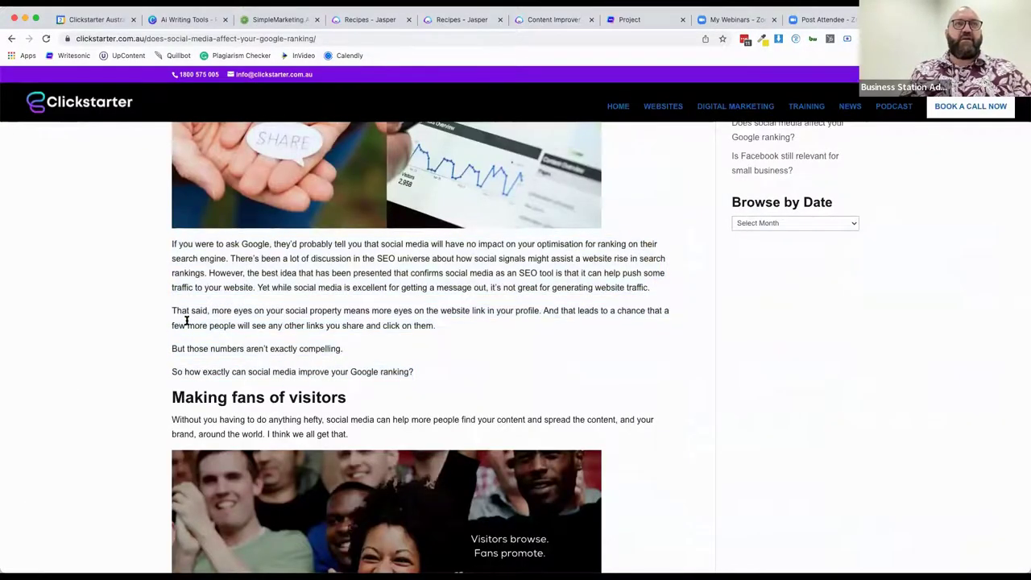
{"action": "key", "text": "super+a"}
{"action": "left_click", "coordinate": [227, 309]}
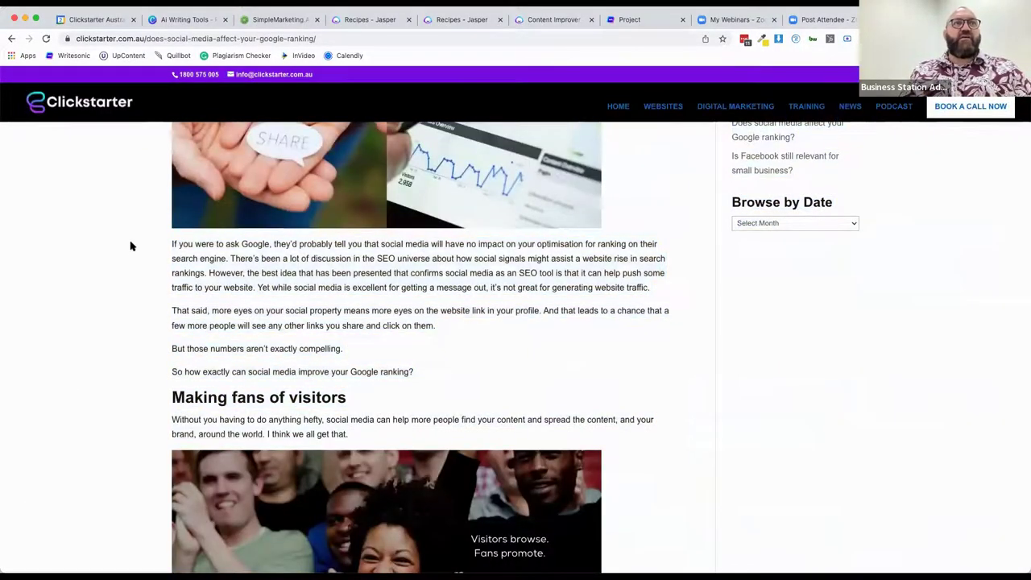
{"action": "scroll", "coordinate": [166, 244], "scroll_direction": "up", "scroll_amount": 4}
{"action": "scroll", "coordinate": [216, 387], "scroll_direction": "down", "scroll_amount": 5}
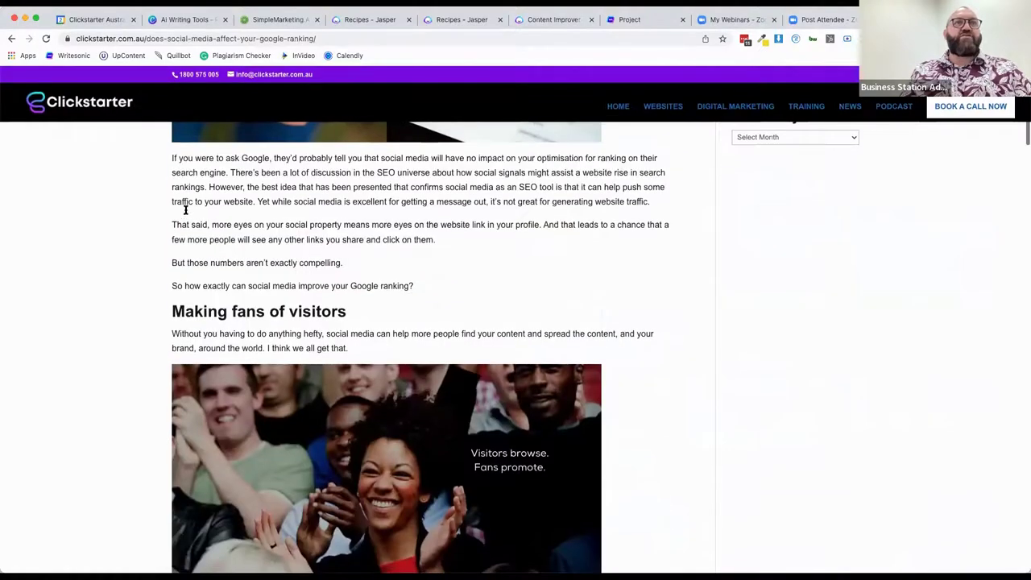
{"action": "left_click_drag", "start_coordinate": [170, 157], "coordinate": [336, 380]}
{"action": "key", "text": "shift+super+Down"}
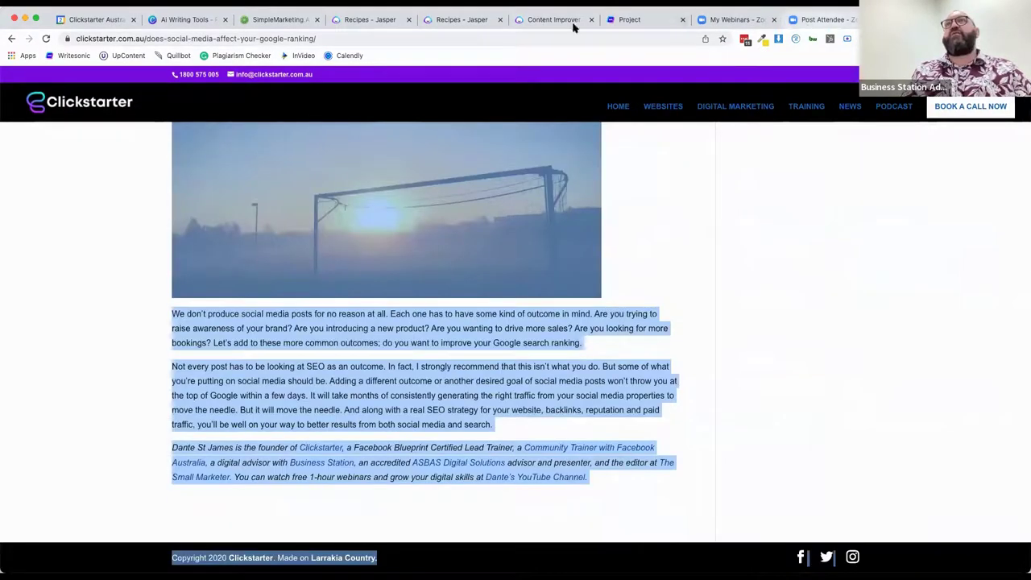
Paste the copied article text into the Content Improver's content and delete everything after "rise in search rankings.".
{"action": "left_click", "coordinate": [533, 19]}
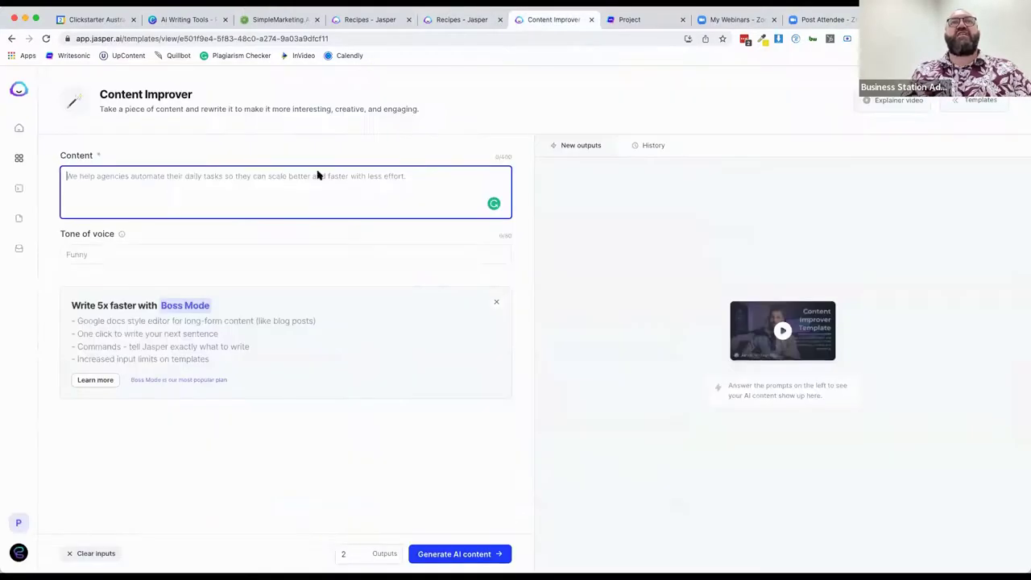
{"action": "type", "text": "If you were to ask Google, they'd probably tell you that social media will have no impact on your optimisation for ranking on their search engine. There's been a lot of discussion in the SEO universe about how social signals might assist a website rise in search rankings. However, the best idea that has been presented that confirms social media as an SEO tool is that it can help push some traffic"}
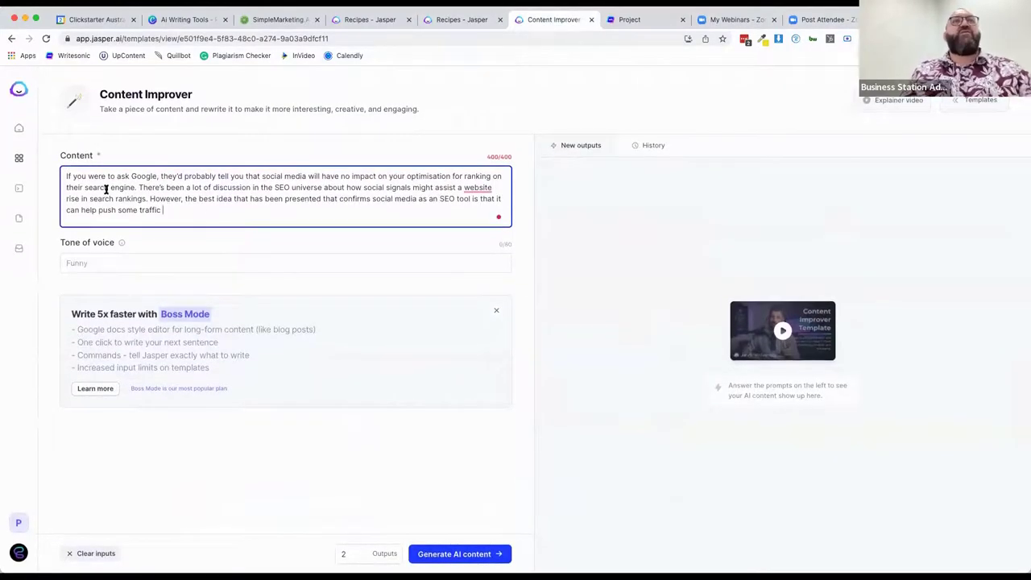
{"action": "left_click_drag", "start_coordinate": [169, 211], "coordinate": [151, 201]}
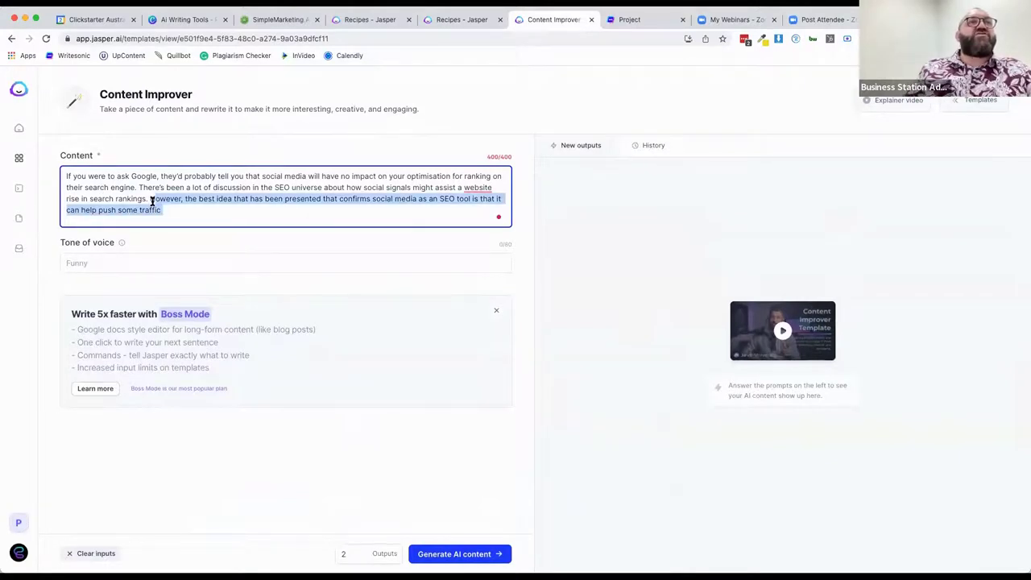
{"action": "key", "text": "BackSpace"}
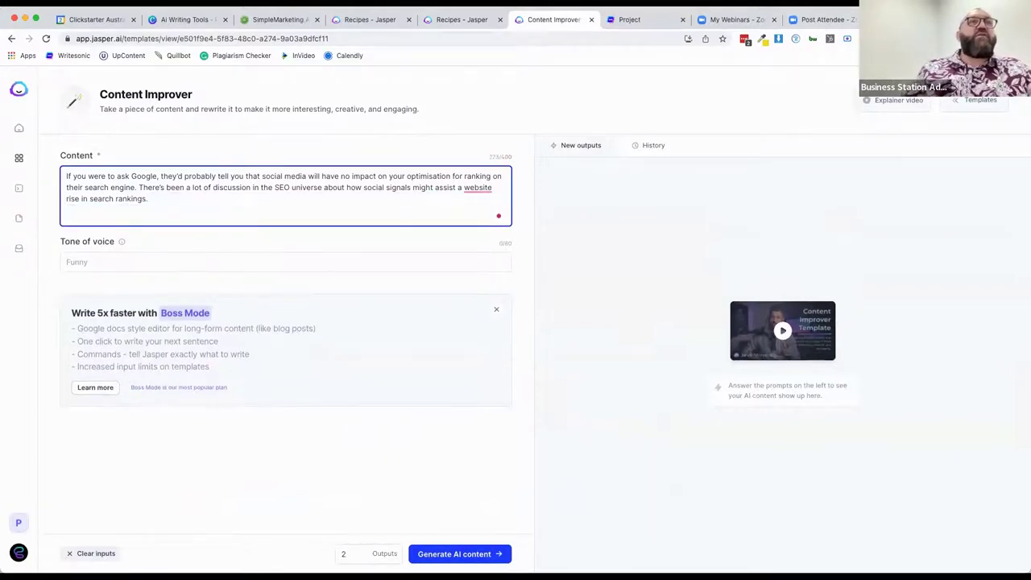
Set the tone of voice to "Curious", add a line break after the content, and dismiss the Boss Mode promotion.
{"action": "left_click", "coordinate": [102, 259]}
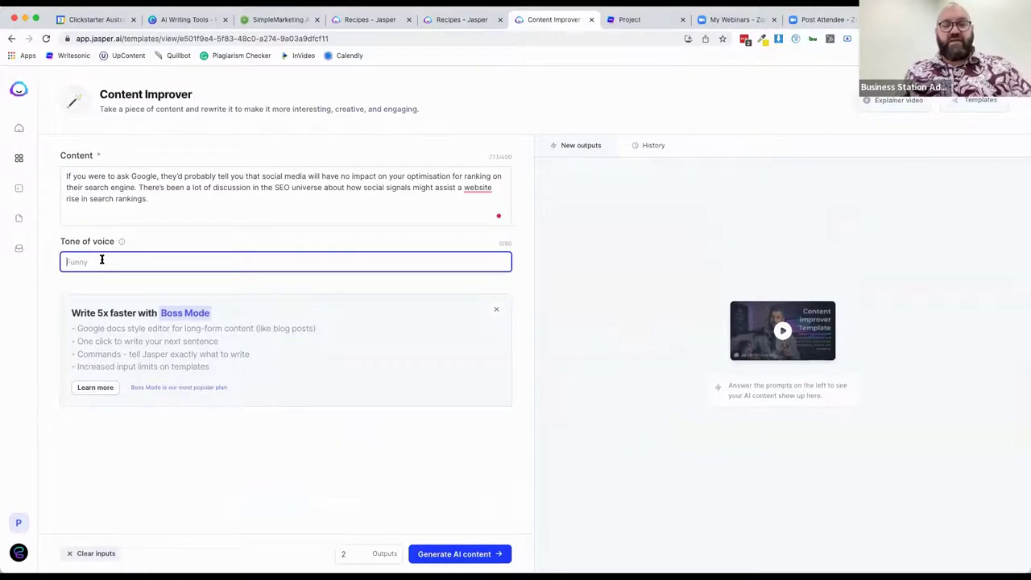
{"action": "type", "text": "Curious"}
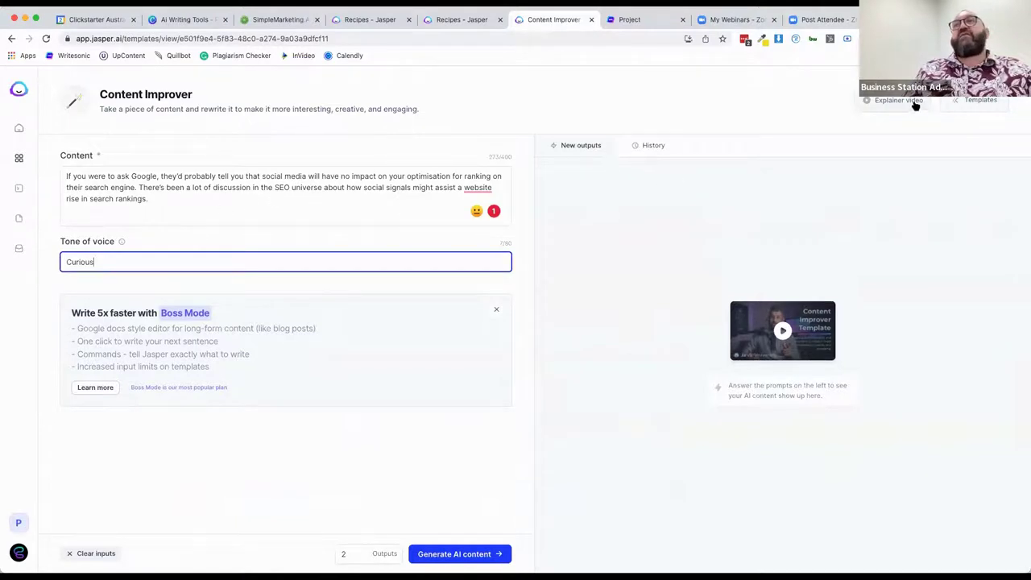
{"action": "left_click", "coordinate": [252, 203]}
{"action": "key", "text": "Return"}
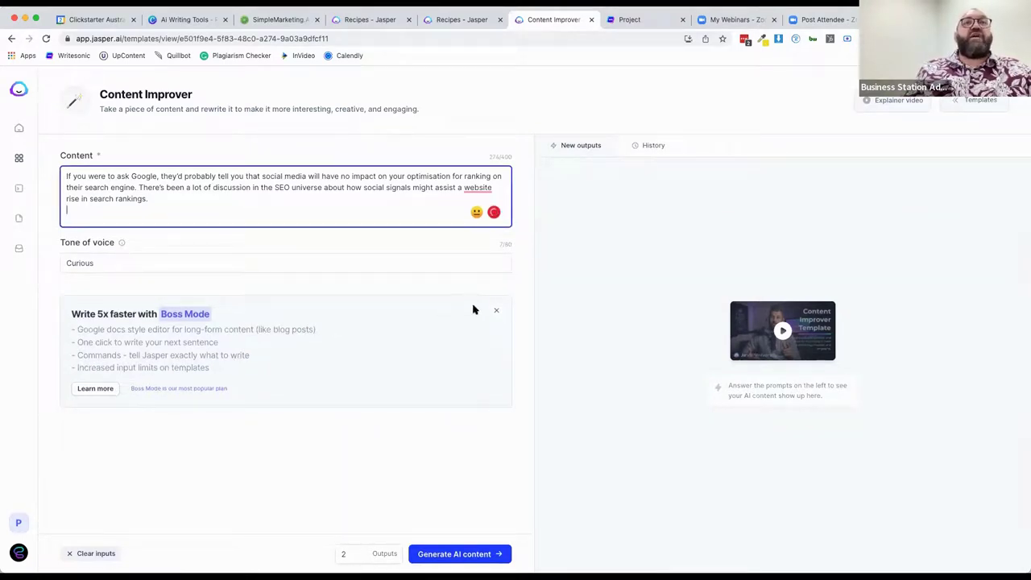
{"action": "left_click", "coordinate": [497, 311]}
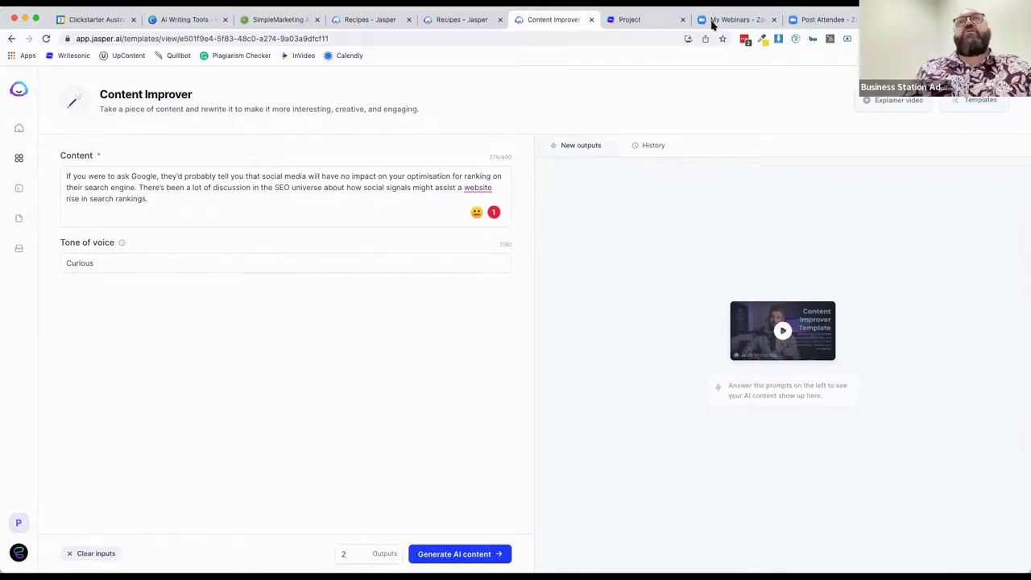
Generate improved versions of the article excerpt in the Curious tone.
{"action": "left_click", "coordinate": [115, 265]}
{"action": "left_click", "coordinate": [414, 357]}
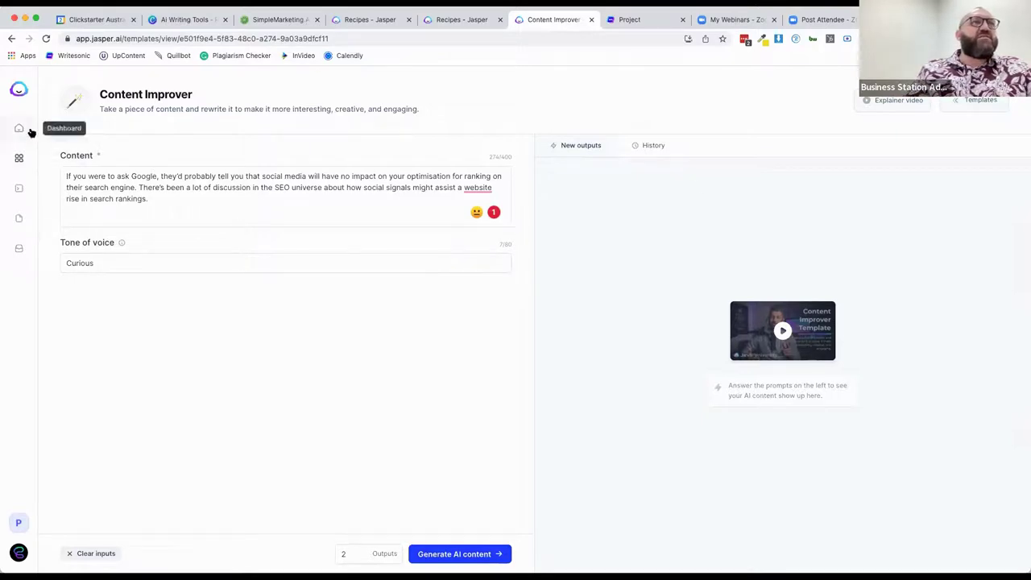
{"action": "scroll", "coordinate": [311, 324], "scroll_direction": "down", "scroll_amount": 1}
{"action": "scroll", "coordinate": [311, 324], "scroll_direction": "up", "scroll_amount": 1}
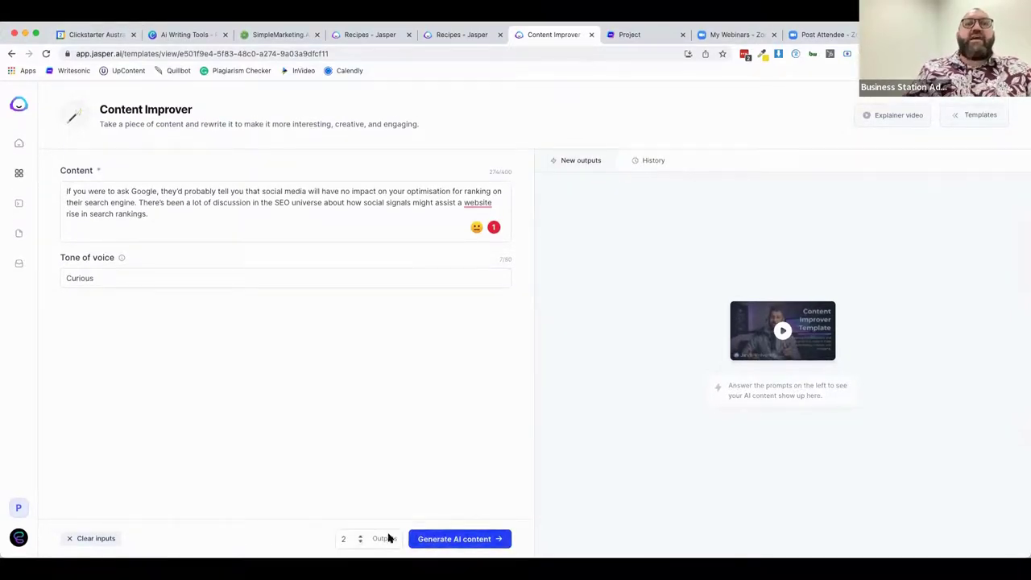
{"action": "left_click", "coordinate": [452, 540]}
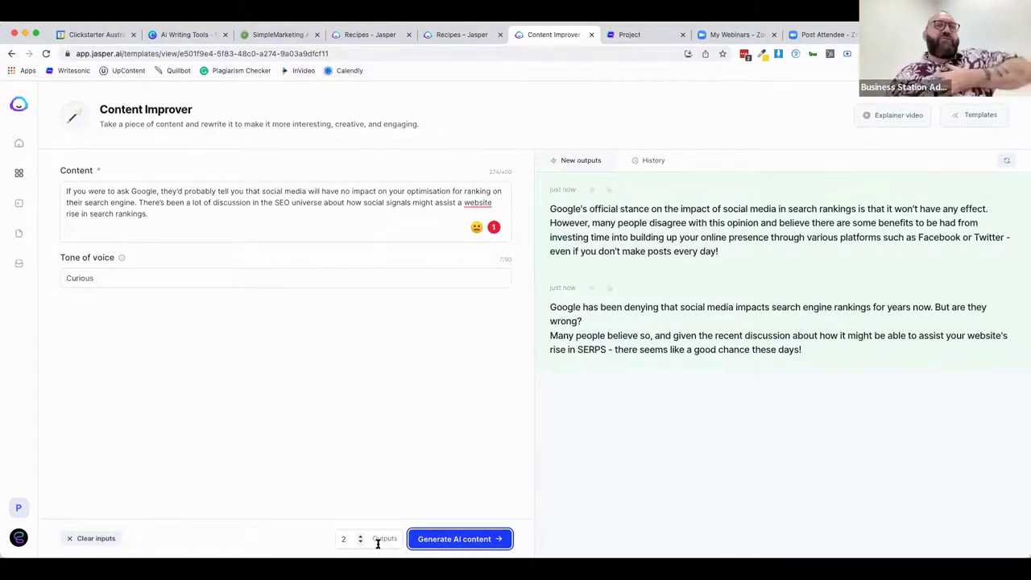
Change the tone of voice to "Aggressive" and generate the improved content again.
{"action": "double_click", "coordinate": [77, 278]}
{"action": "type", "text": "Aggressive"}
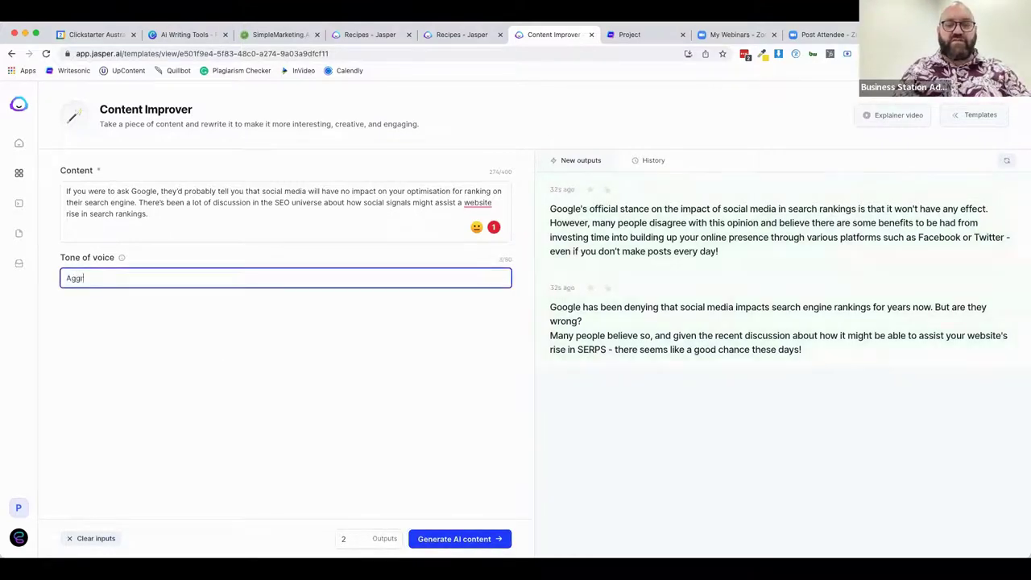
{"action": "key", "text": "BackSpace"}
{"action": "type", "text": "essive"}
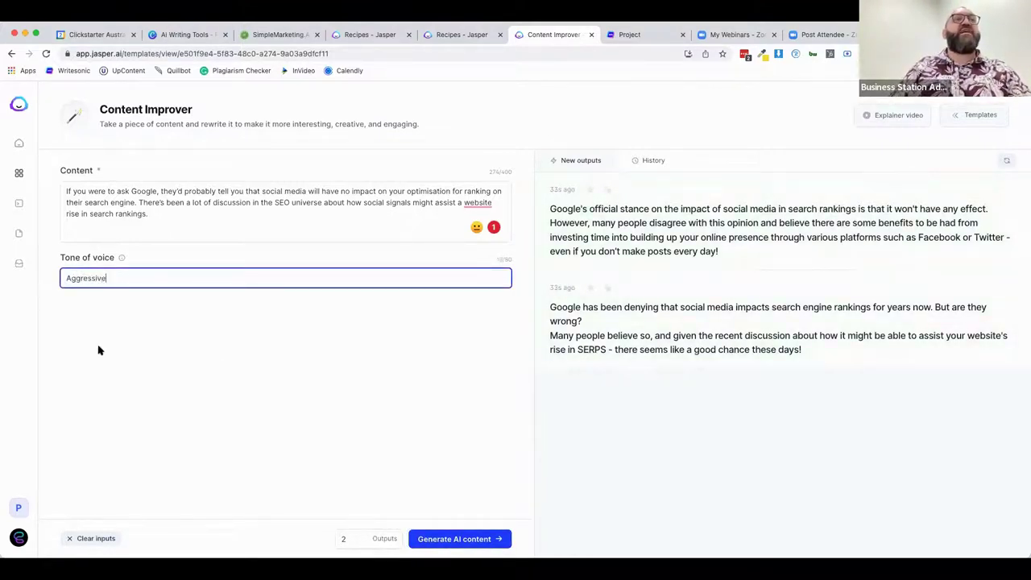
{"action": "left_click", "coordinate": [439, 544]}
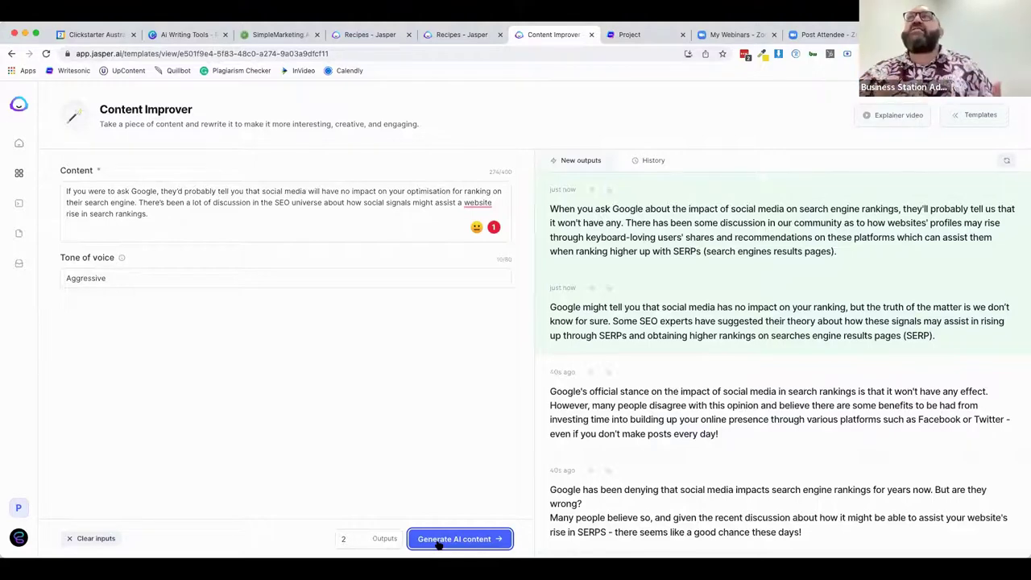
Return to the template library and open the Blog Post Outline template.
{"action": "left_click", "coordinate": [18, 144]}
{"action": "left_click", "coordinate": [44, 183]}
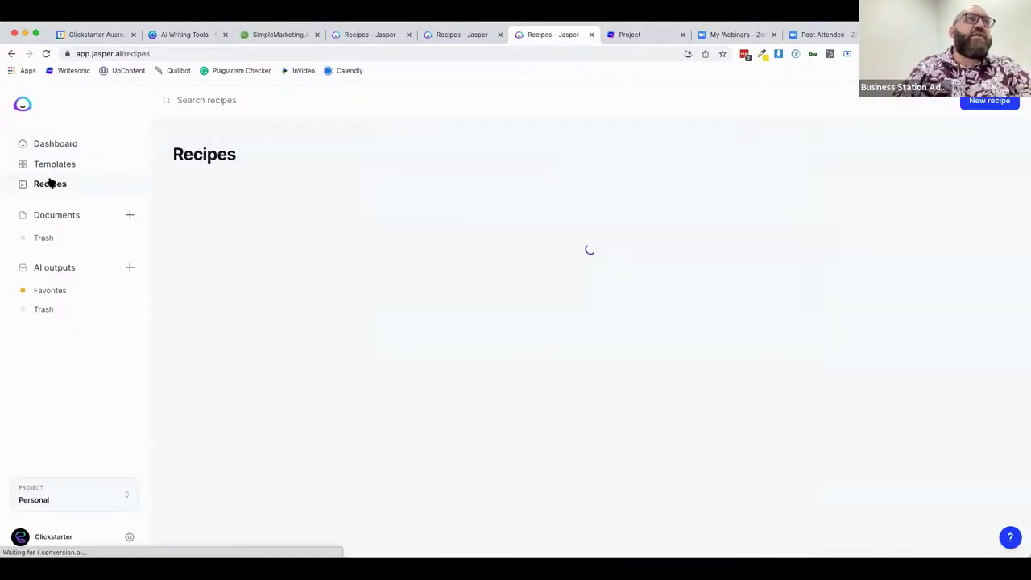
{"action": "left_click", "coordinate": [50, 168]}
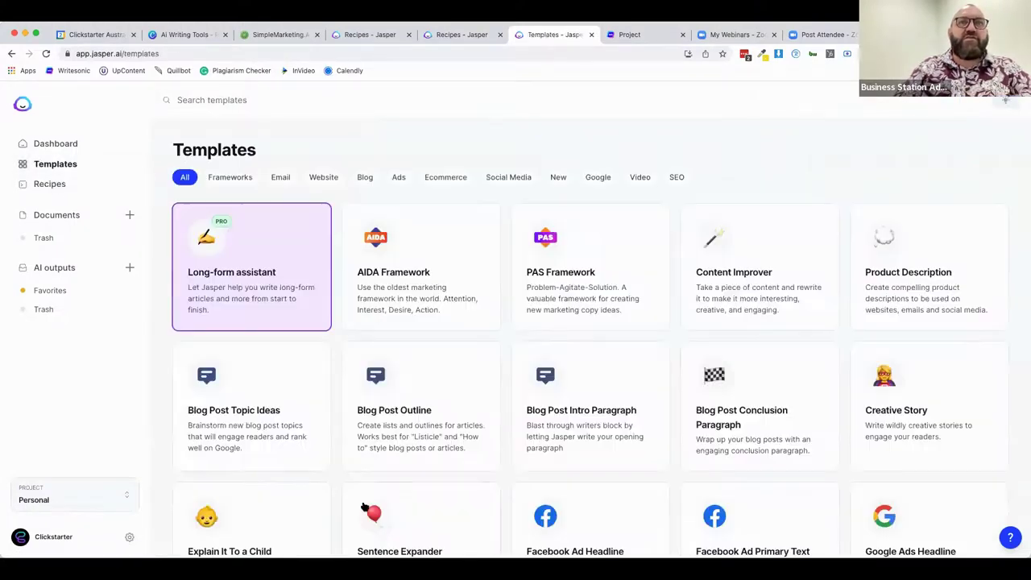
{"action": "scroll", "coordinate": [467, 451], "scroll_direction": "down", "scroll_amount": 3}
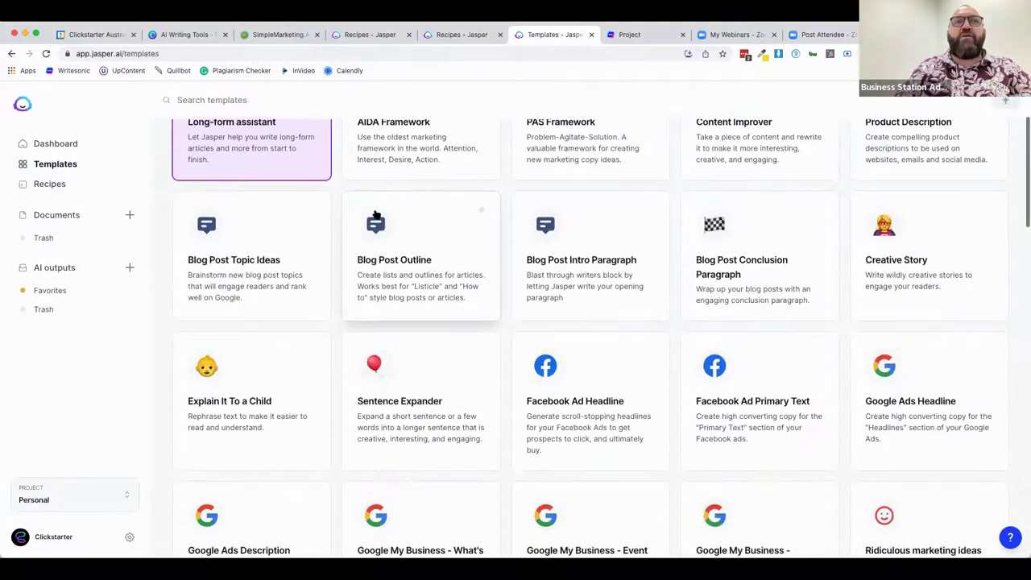
{"action": "left_click", "coordinate": [387, 261]}
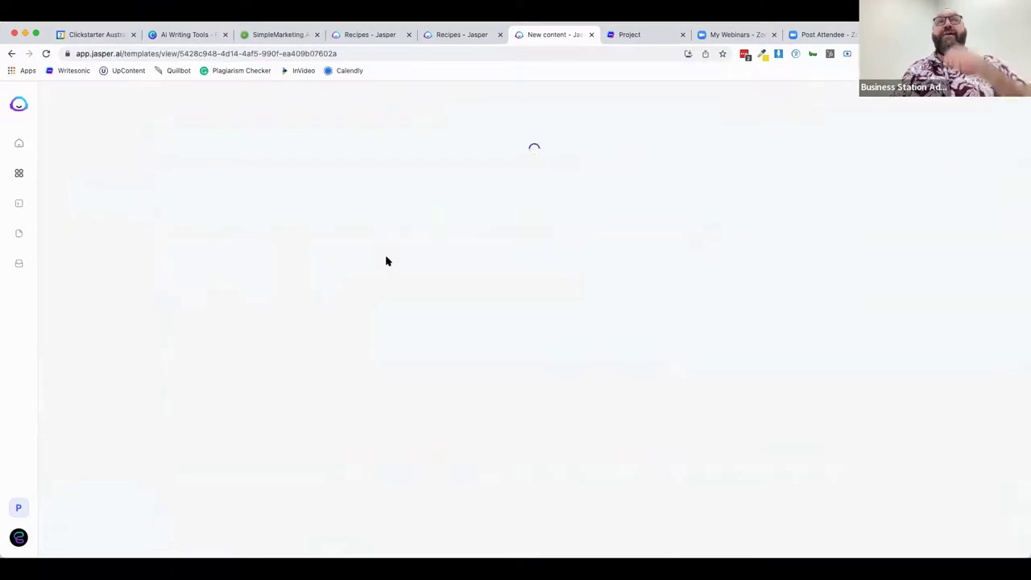
Enter "Do essential oils have any real health benefits?" as the blog post title/topic.
{"action": "left_click", "coordinate": [176, 191]}
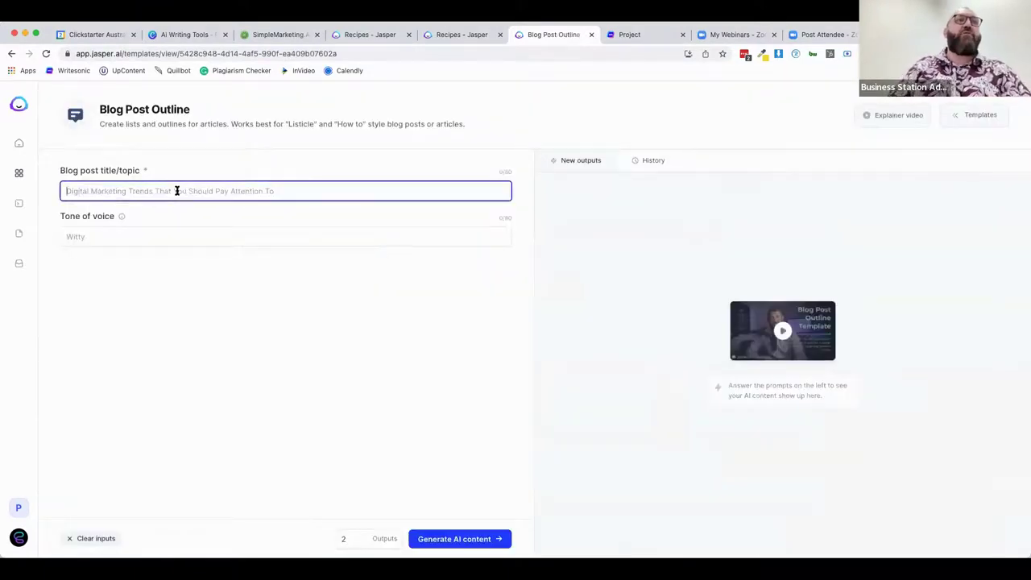
{"action": "type", "text": "The"}
{"action": "key", "text": "BackSpace"}
{"action": "key", "text": "BackSpace"}
{"action": "key", "text": "BackSpace"}
{"action": "type", "text": "Do ess"}
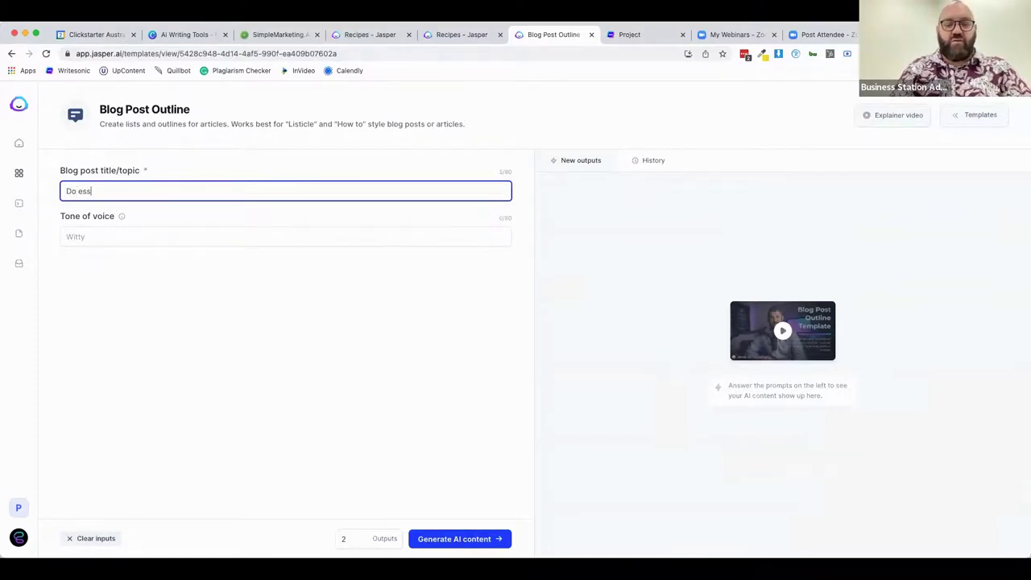
{"action": "type", "text": "ential oils have any real health benefits"}
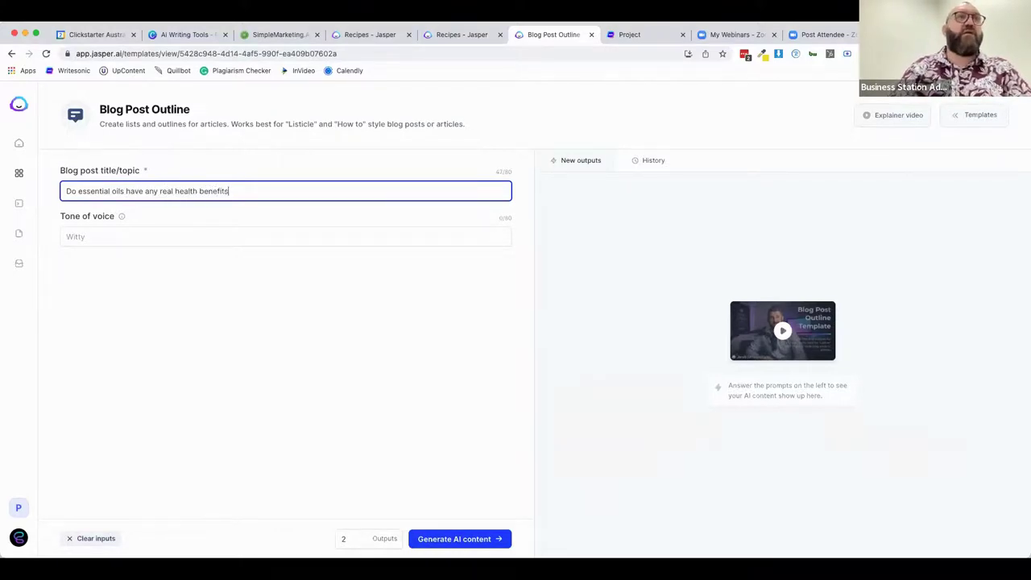
{"action": "type", "text": "?"}
Set the blog post outline's tone of voice to "Academic".
{"action": "left_click", "coordinate": [80, 237]}
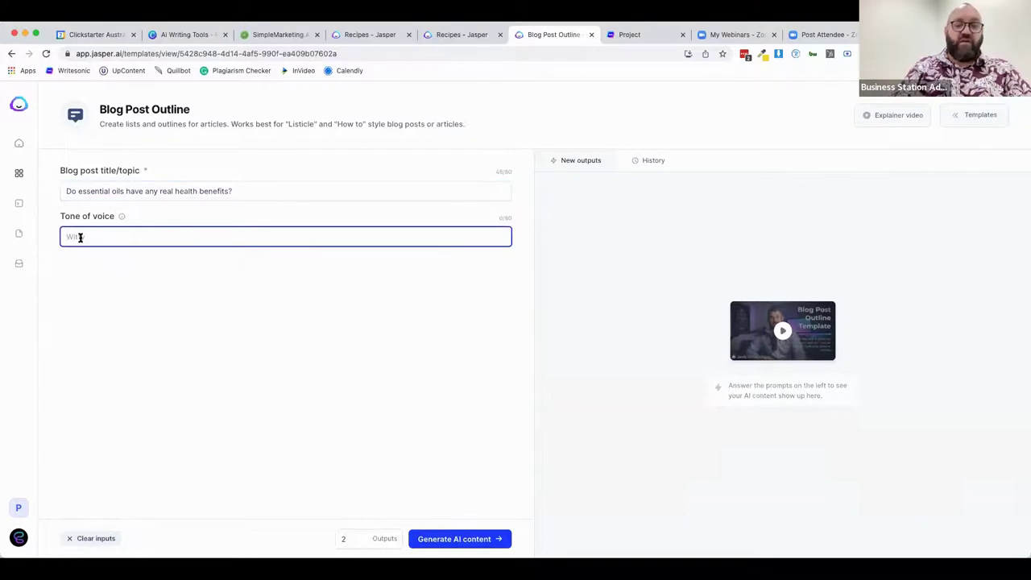
{"action": "type", "text": "Academic"}
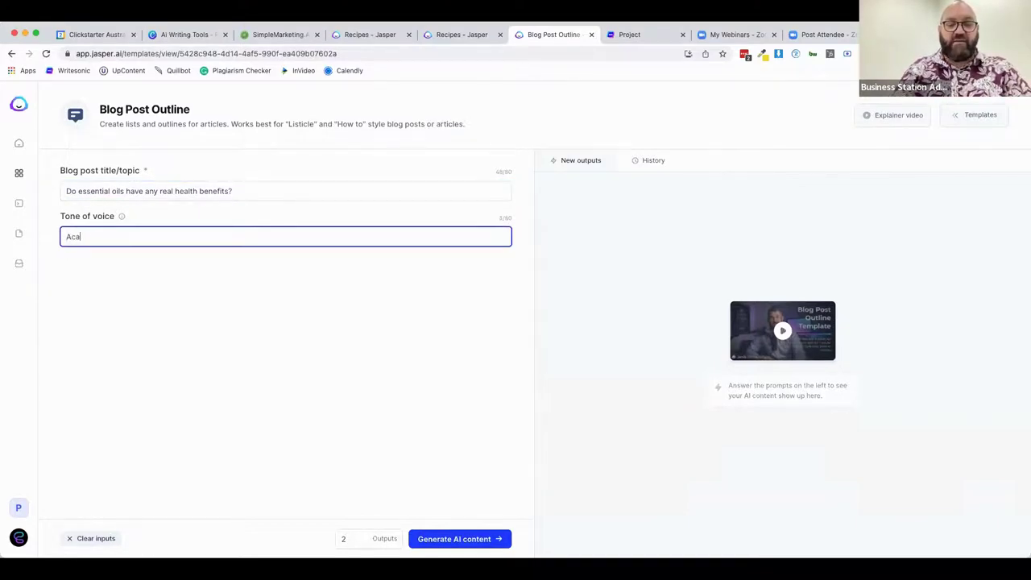
{"action": "left_click", "coordinate": [160, 329]}
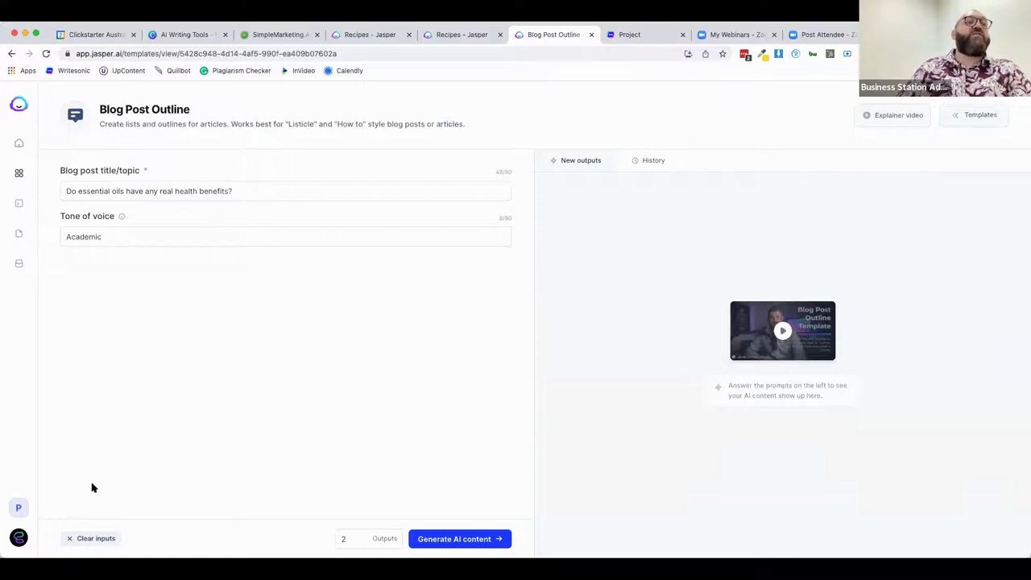
Try generating the outline with the current tone, and again with the tone of voice set to "Curious".
{"action": "left_click", "coordinate": [467, 544]}
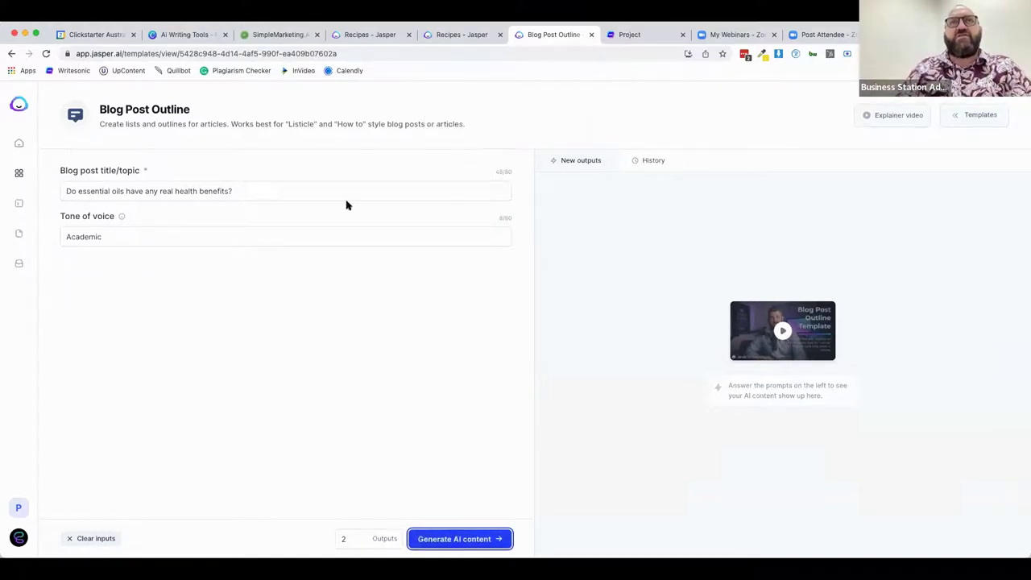
{"action": "double_click", "coordinate": [111, 235]}
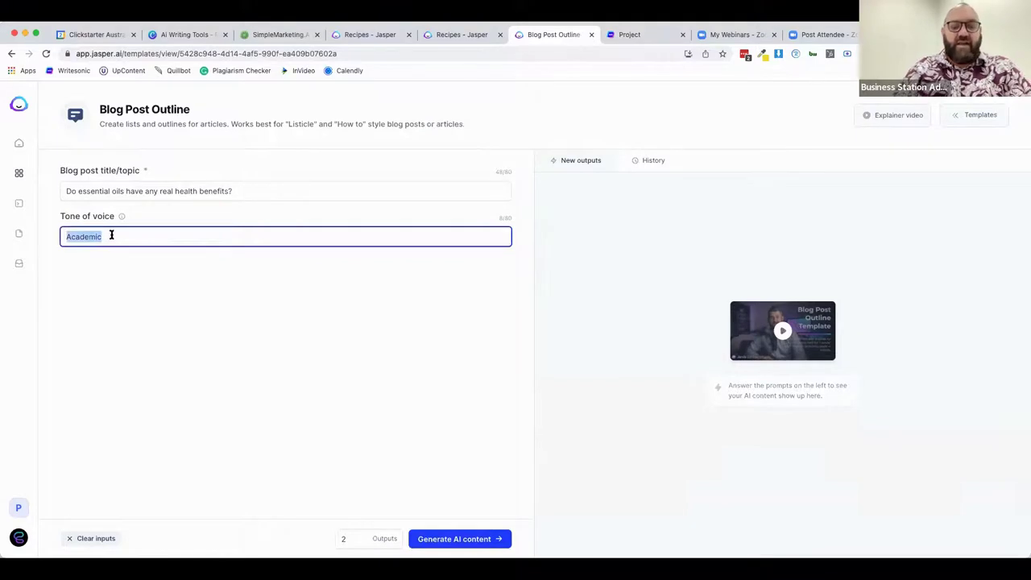
{"action": "type", "text": "Casual"}
{"action": "key", "text": "BackSpace"}
{"action": "key", "text": "BackSpace"}
{"action": "key", "text": "BackSpace"}
{"action": "key", "text": "BackSpace"}
{"action": "key", "text": "BackSpace"}
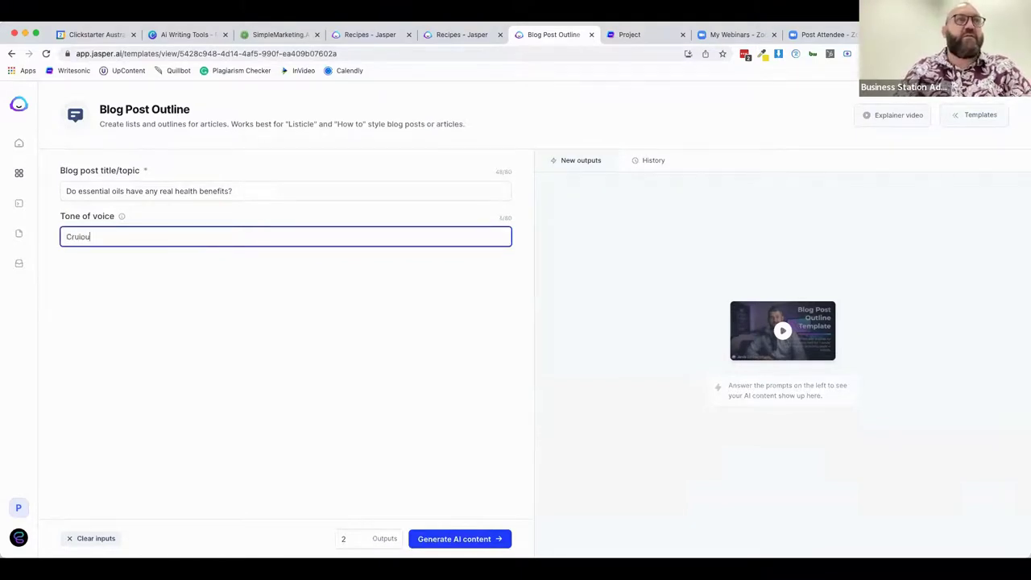
{"action": "type", "text": "urious"}
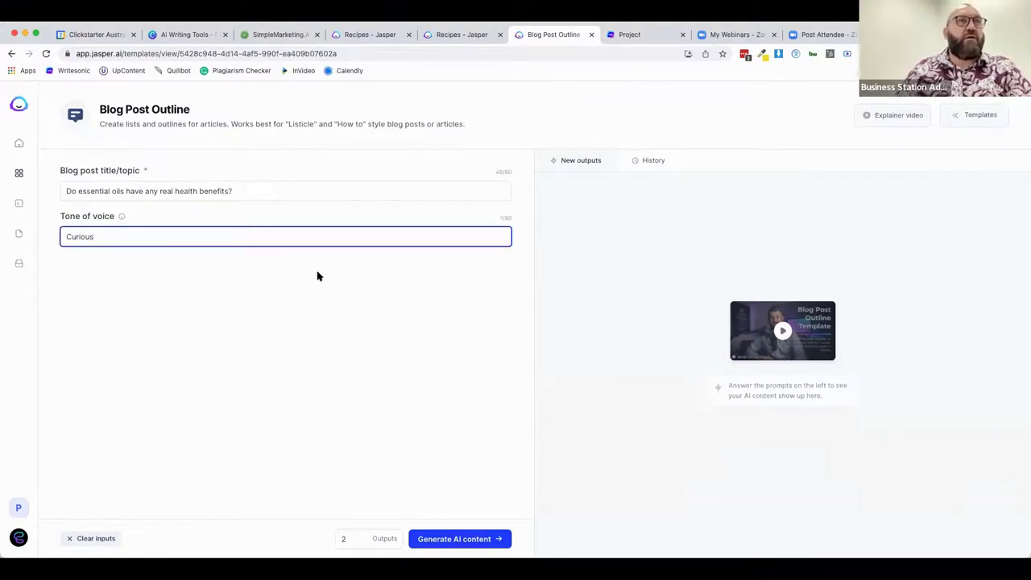
{"action": "left_click", "coordinate": [461, 547]}
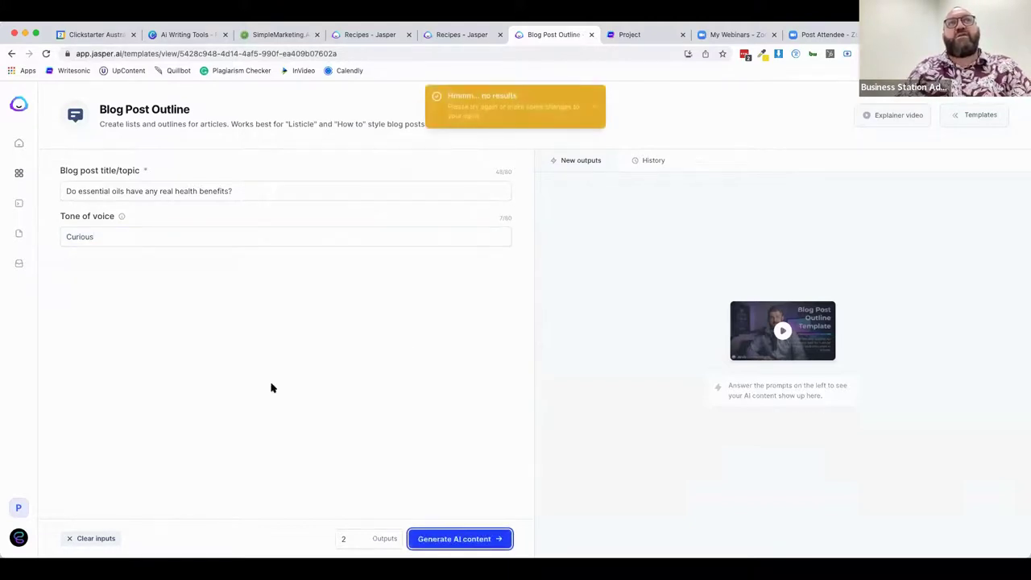
Replace the blog post title/topic with "What essential oils are the most popular".
{"action": "triple_click", "coordinate": [260, 188]}
{"action": "type", "text": "What e"}
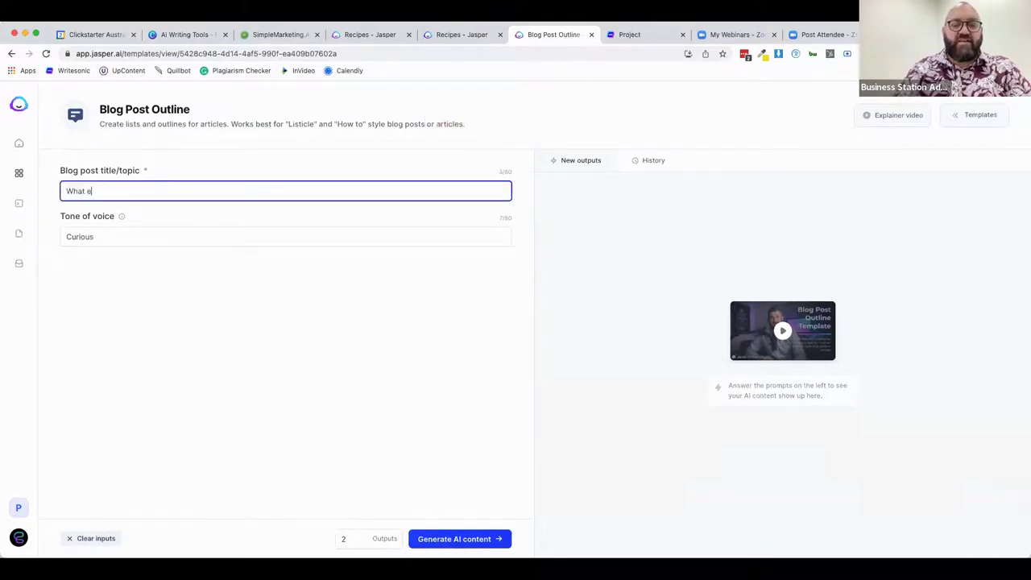
{"action": "type", "text": "ssential oil"}
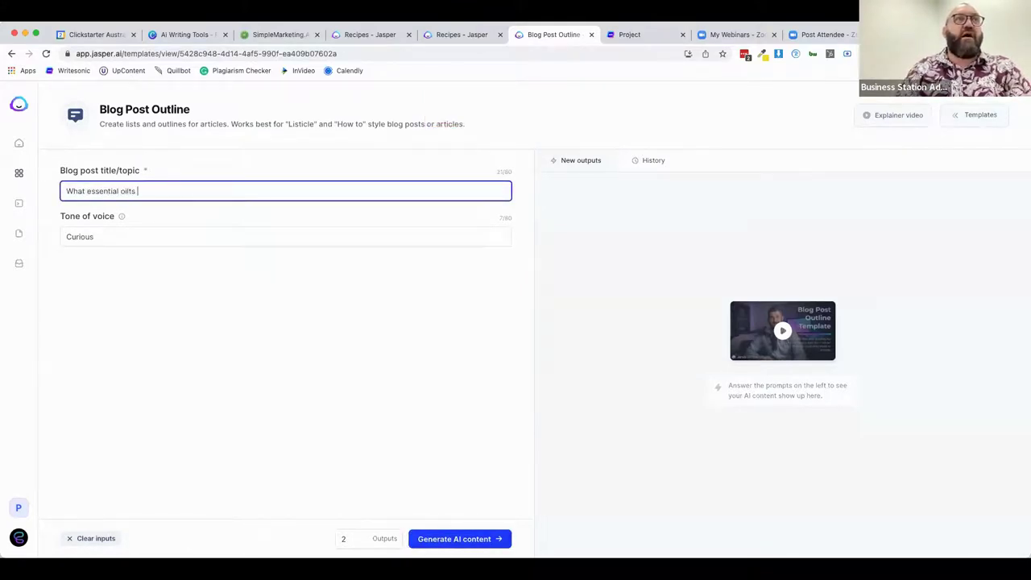
{"action": "type", "text": "s are"}
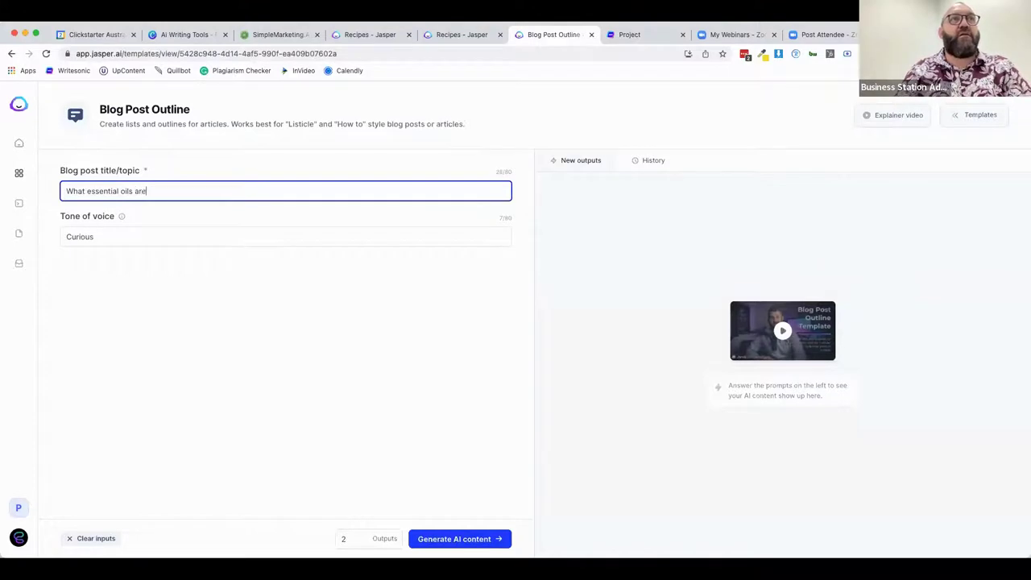
{"action": "type", "text": " the most popular"}
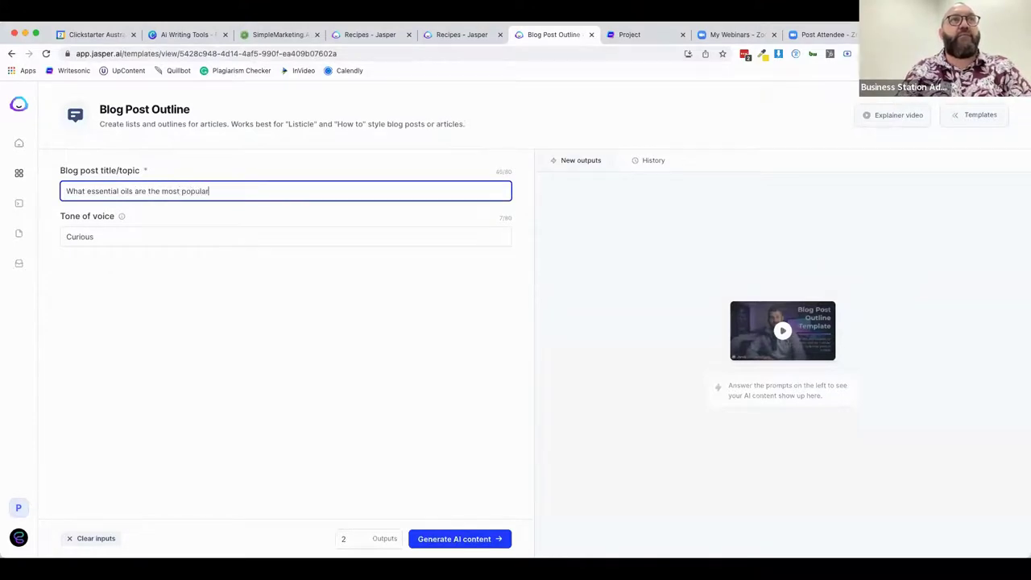
Set the tone of voice to "Informative" and generate the blog post outline.
{"action": "left_click", "coordinate": [133, 232]}
{"action": "double_click", "coordinate": [132, 233]}
{"action": "type", "text": "Informative"}
{"action": "left_click", "coordinate": [452, 539]}
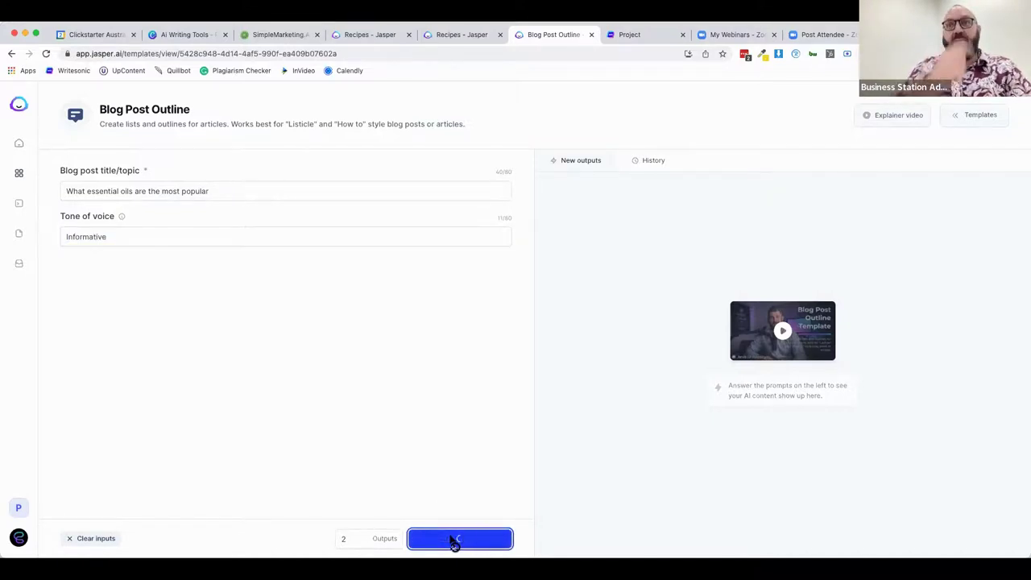
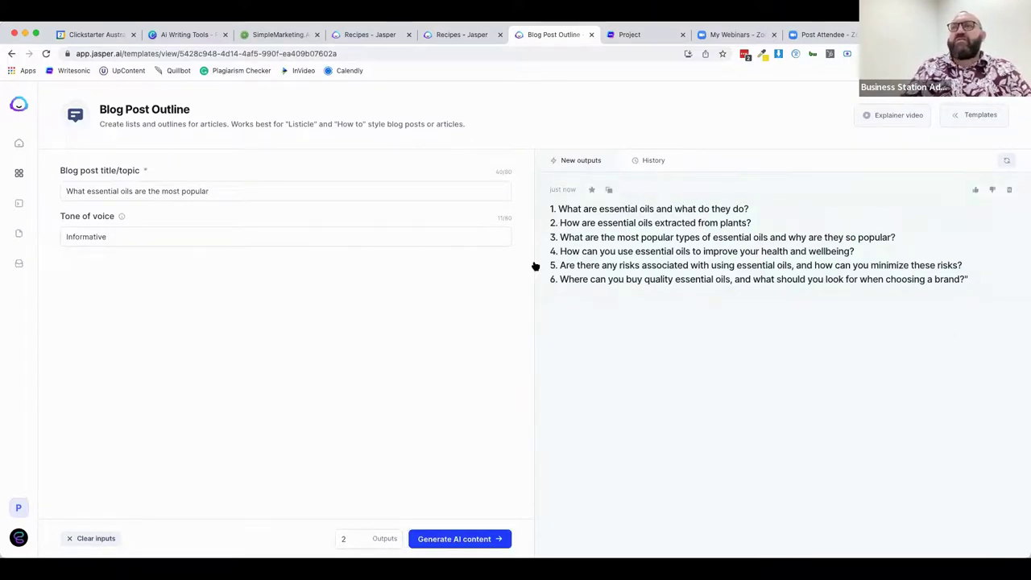
Copy the generated outline and paste it into a new long-form assistant document started from scratch.
{"action": "left_click", "coordinate": [609, 190]}
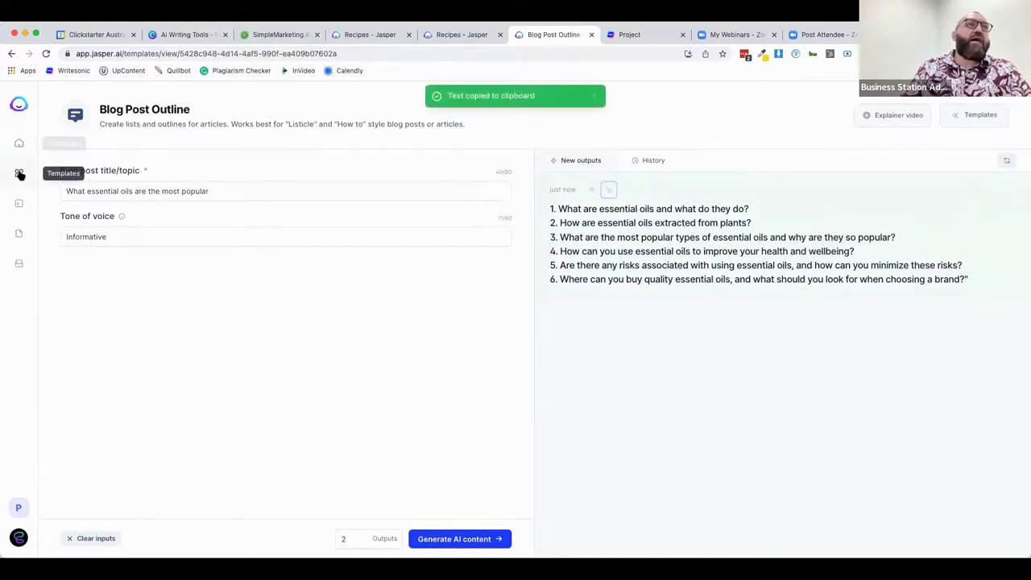
{"action": "left_click", "coordinate": [18, 173]}
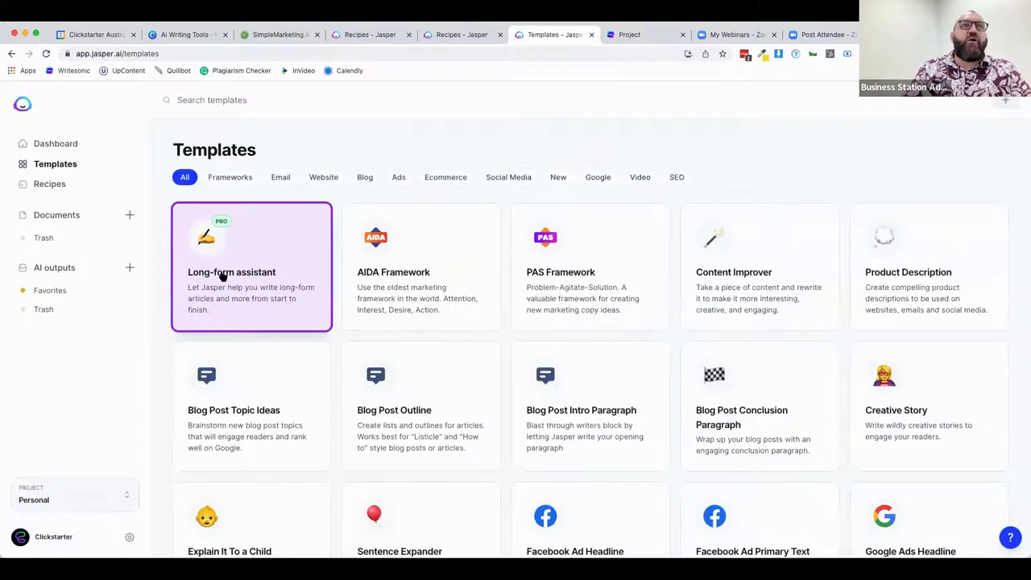
{"action": "left_click", "coordinate": [222, 275]}
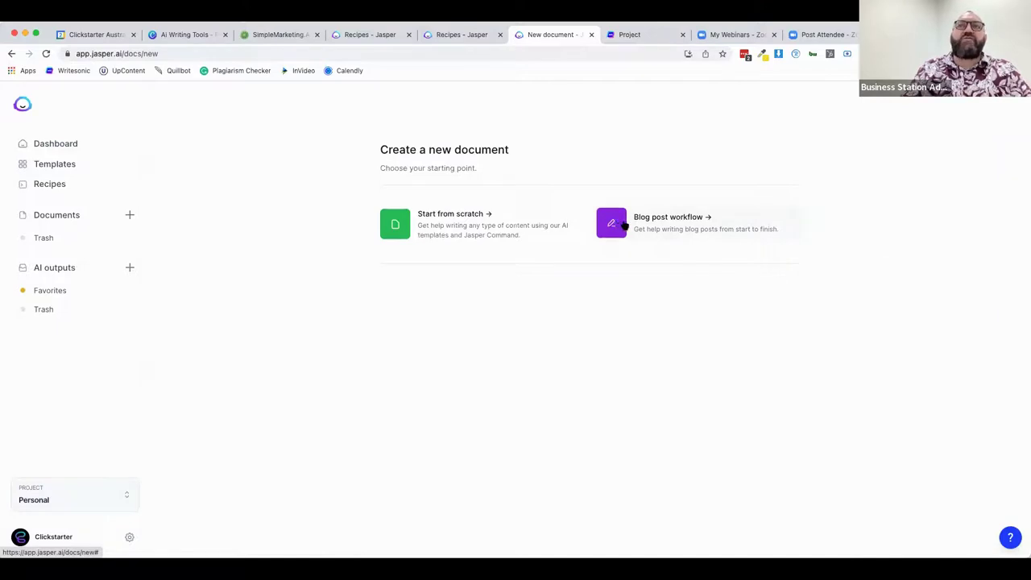
{"action": "left_click", "coordinate": [400, 230]}
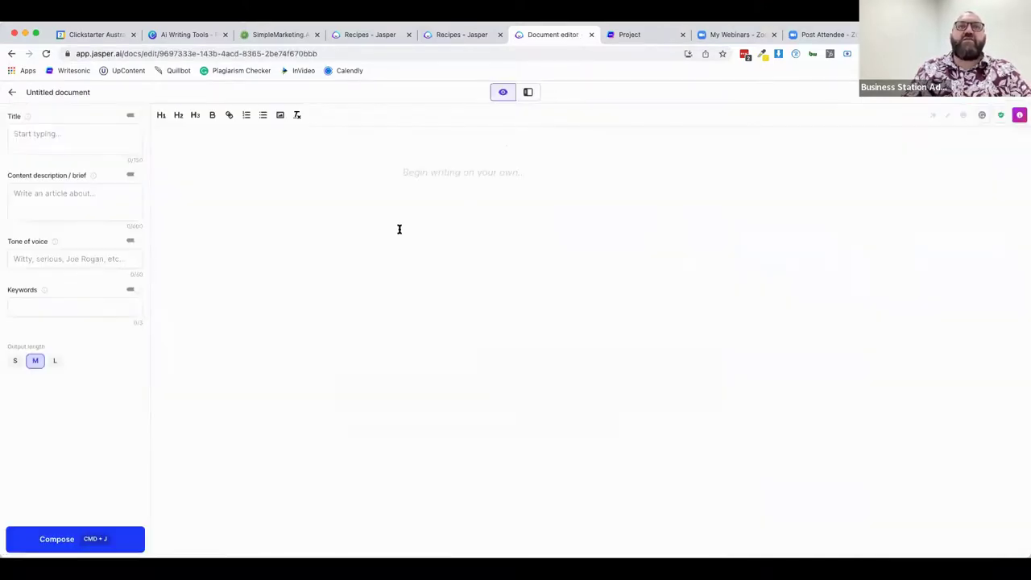
{"action": "left_click", "coordinate": [404, 169]}
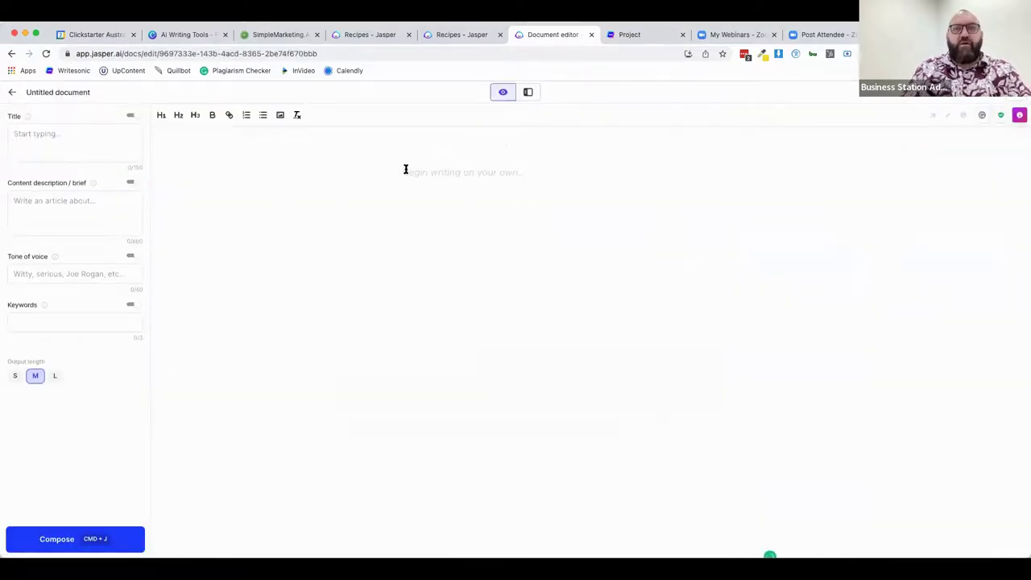
{"action": "key", "text": "super+v"}
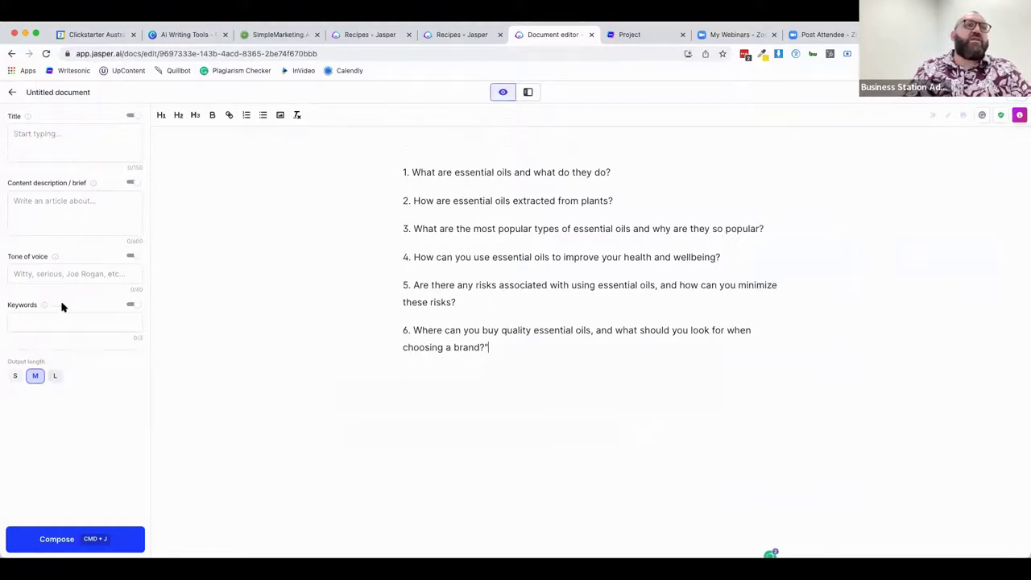
Set the new document's tone of voice to "Educational".
{"action": "left_click", "coordinate": [53, 275]}
{"action": "type", "text": "Eduucational"}
{"action": "key", "text": "super+a"}
{"action": "type", "text": "Educaitona"}
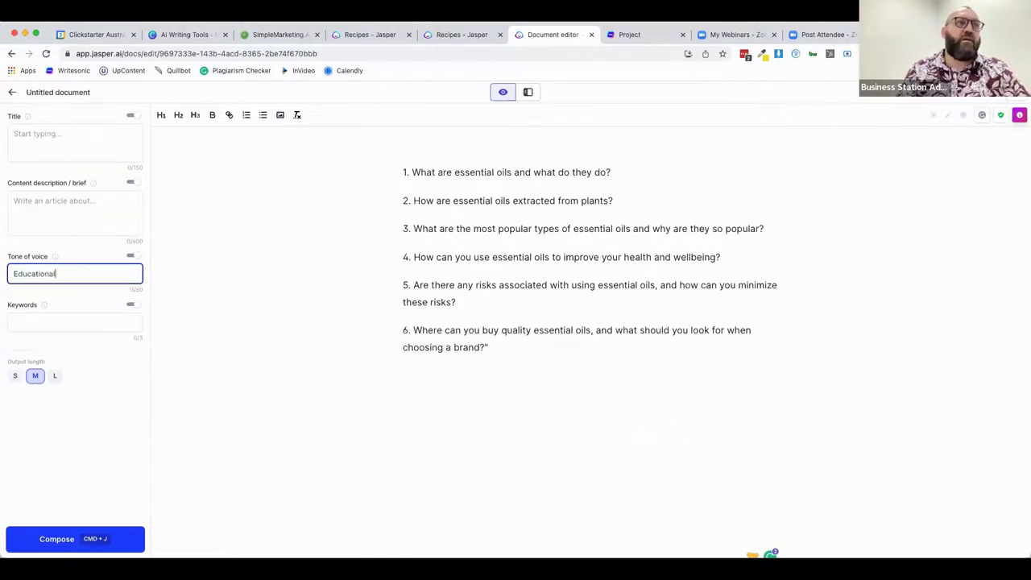
Enter "The benefits of essential oils" as the document's content description.
{"action": "left_click", "coordinate": [35, 206]}
{"action": "type", "text": "The be"}
{"action": "type", "text": "nefits "}
{"action": "type", "text": "of essenta"}
{"action": "type", "text": "al oils"}
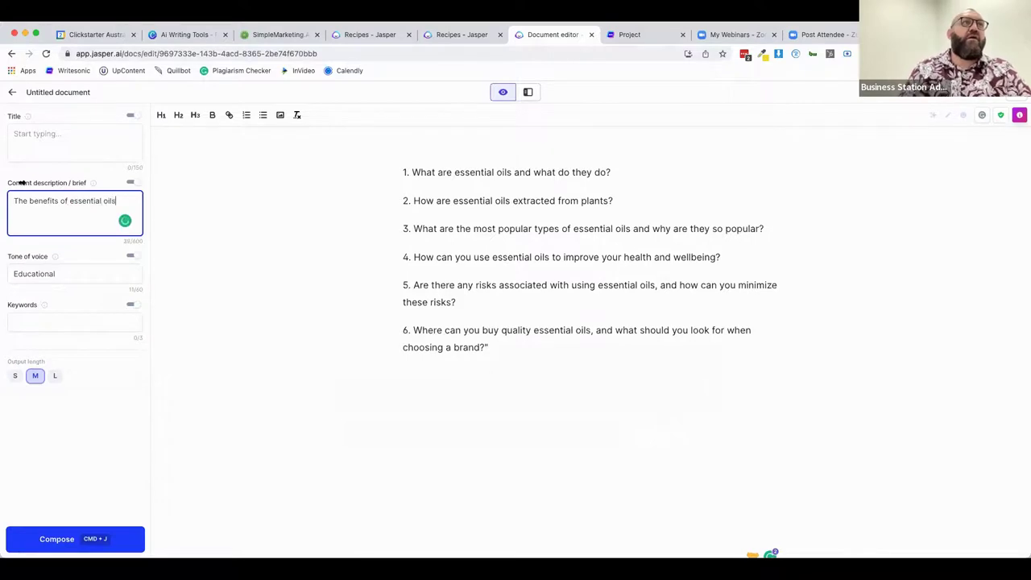
Copy the content description text into the document's title.
{"action": "left_click", "coordinate": [52, 146]}
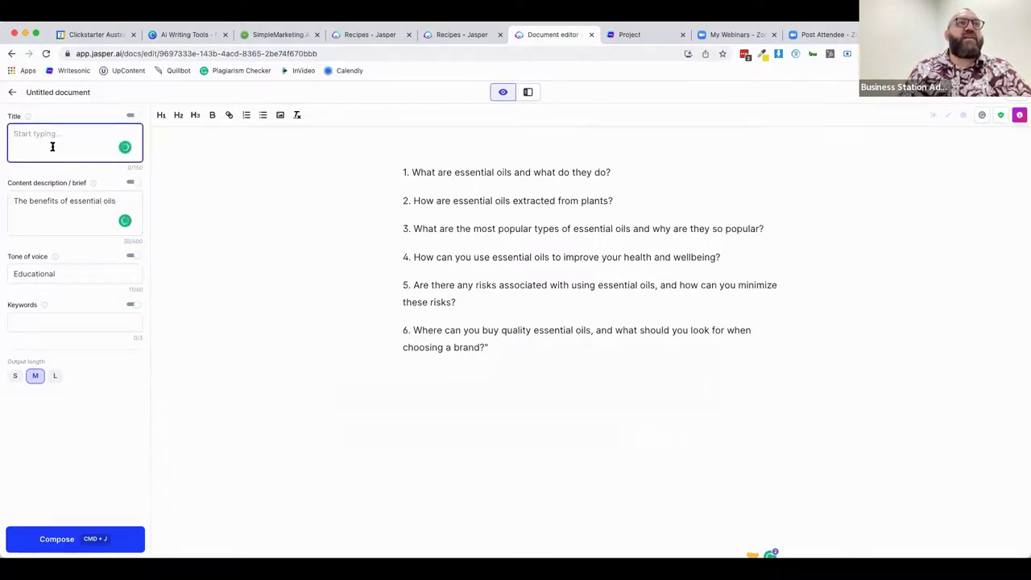
{"action": "triple_click", "coordinate": [46, 196]}
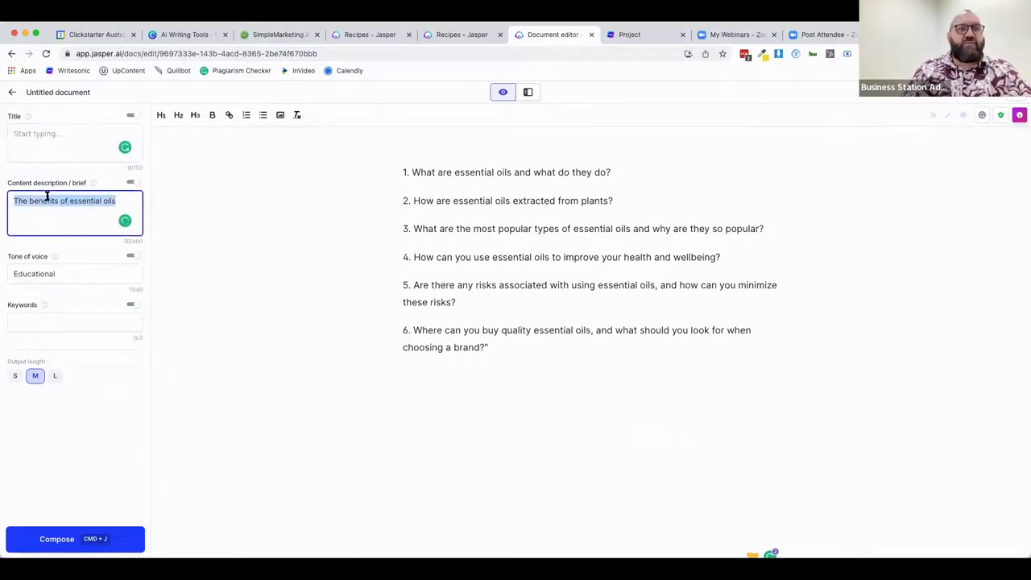
{"action": "left_click", "coordinate": [37, 141]}
{"action": "key", "text": "super+v"}
Move the six-question outline from the document body into the content description, replacing the text there.
{"action": "left_click", "coordinate": [41, 202]}
{"action": "triple_click", "coordinate": [42, 202]}
{"action": "left_click_drag", "start_coordinate": [495, 345], "coordinate": [403, 142]}
{"action": "key", "text": "super+x"}
{"action": "left_click", "coordinate": [60, 195]}
{"action": "triple_click", "coordinate": [55, 203]}
{"action": "key", "text": "super+v"}
Compose the opening of the article from the title, content description and tone, leaving the keywords empty.
{"action": "left_click", "coordinate": [72, 472]}
{"action": "scroll", "coordinate": [48, 522], "scroll_direction": "down", "scroll_amount": 3}
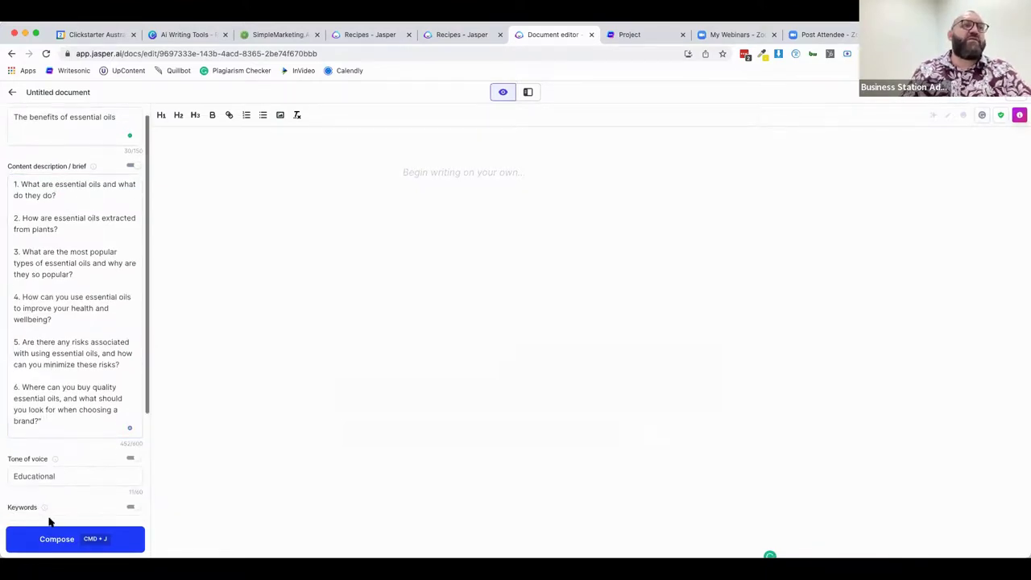
{"action": "left_click", "coordinate": [33, 442]}
{"action": "type", "text": "ess"}
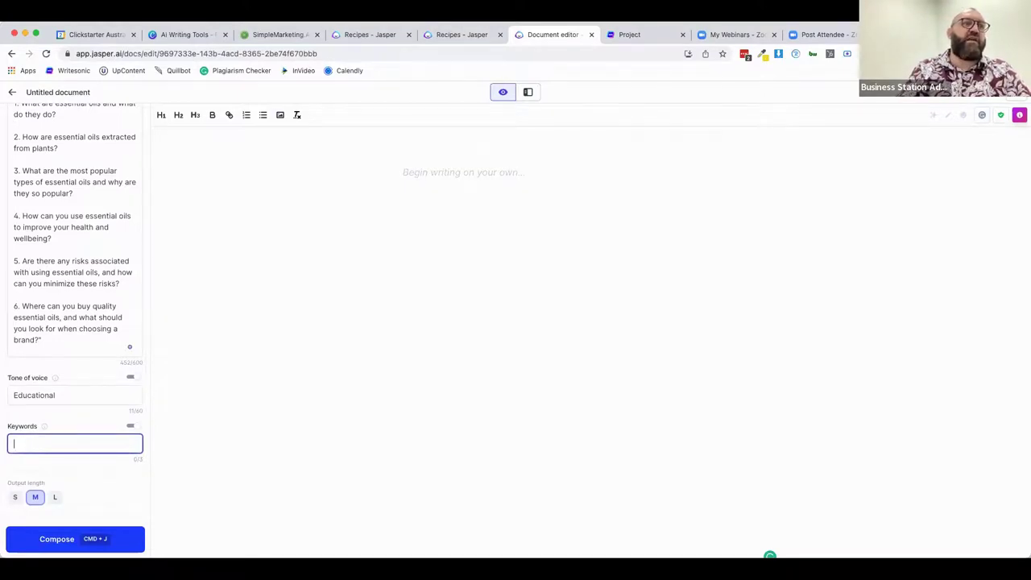
{"action": "left_click", "coordinate": [84, 533]}
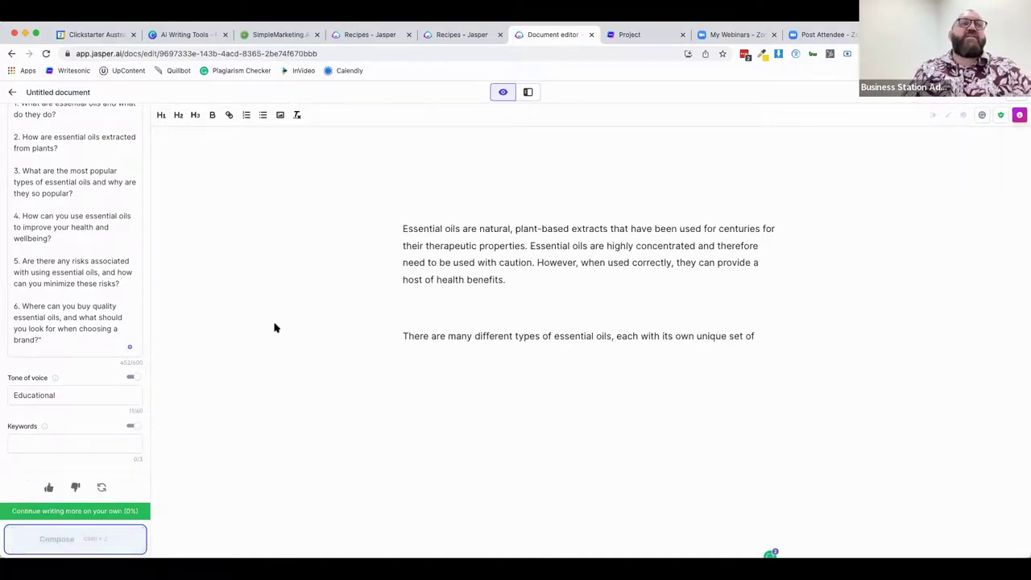
Complete the unfinished second paragraph's sentence with "benefits and health aspects." and compose more content.
{"action": "scroll", "coordinate": [375, 466], "scroll_direction": "down", "scroll_amount": 1}
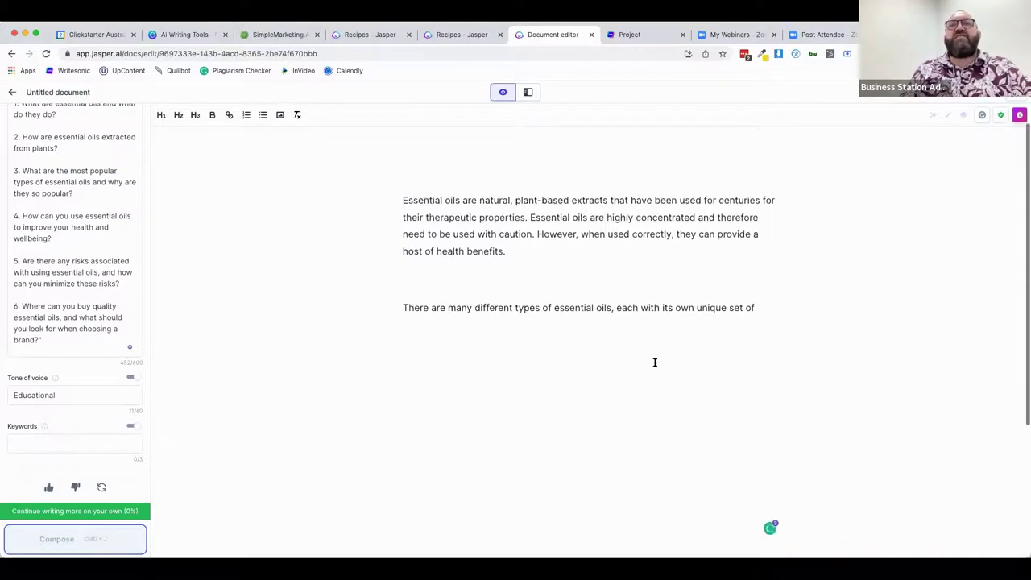
{"action": "left_click", "coordinate": [759, 308]}
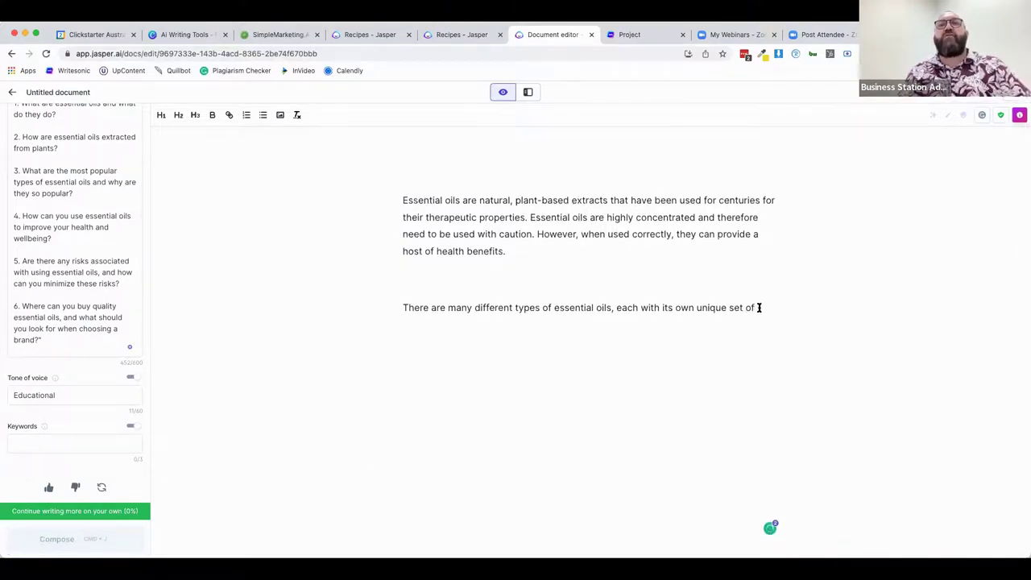
{"action": "type", "text": "bene"}
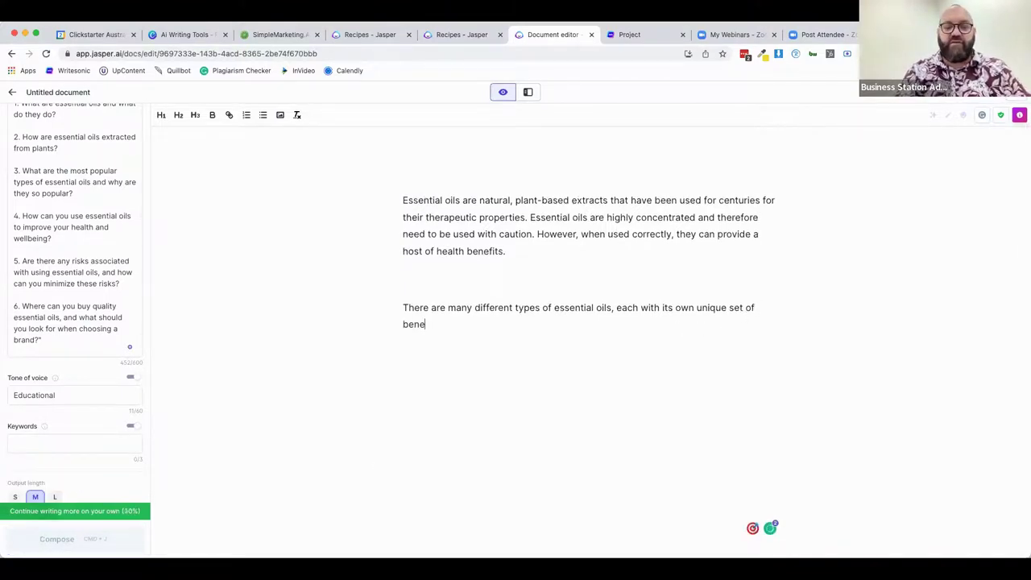
{"action": "type", "text": "fits and health"}
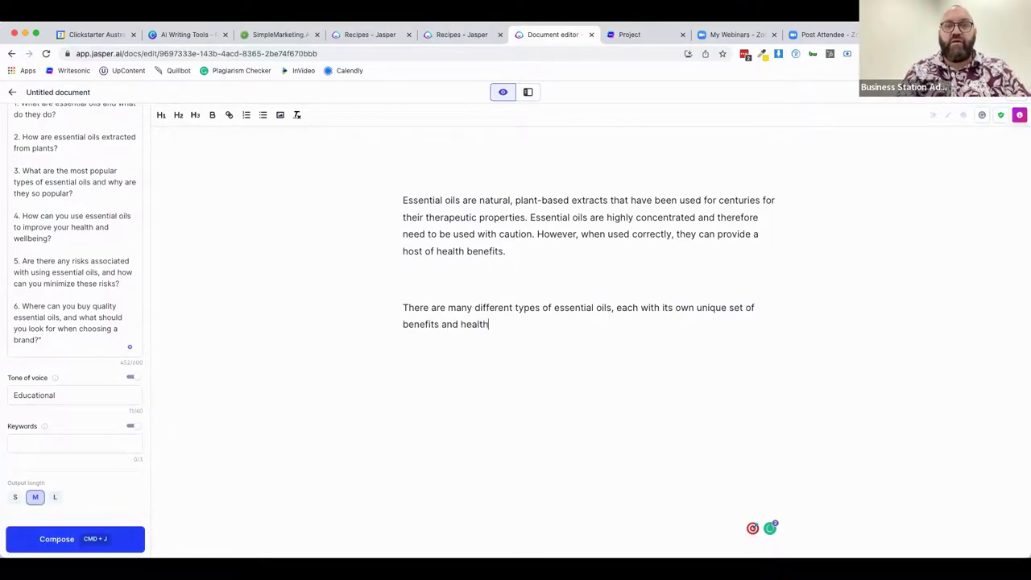
{"action": "type", "text": " aspects."}
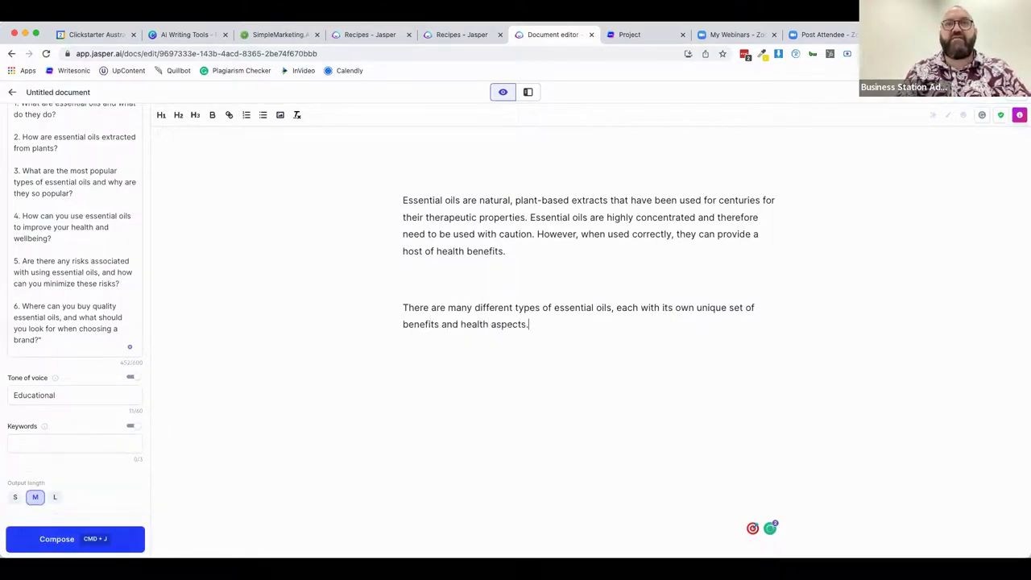
{"action": "left_click", "coordinate": [63, 544]}
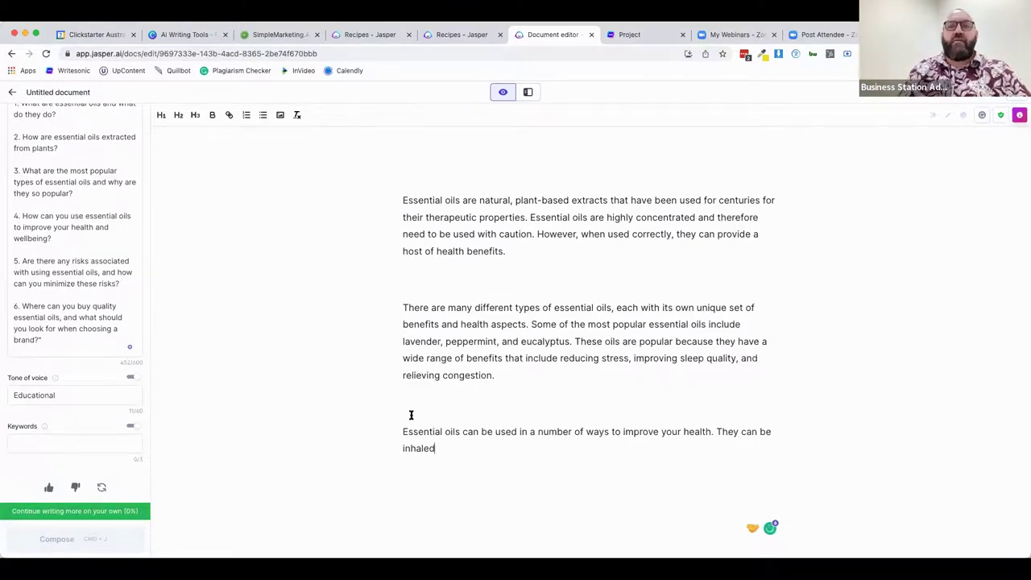
Finish the sentence after "inhaled" with "straight from the bottle or used in a reed disperser." and compose more content.
{"action": "type", "text": "straight from t"}
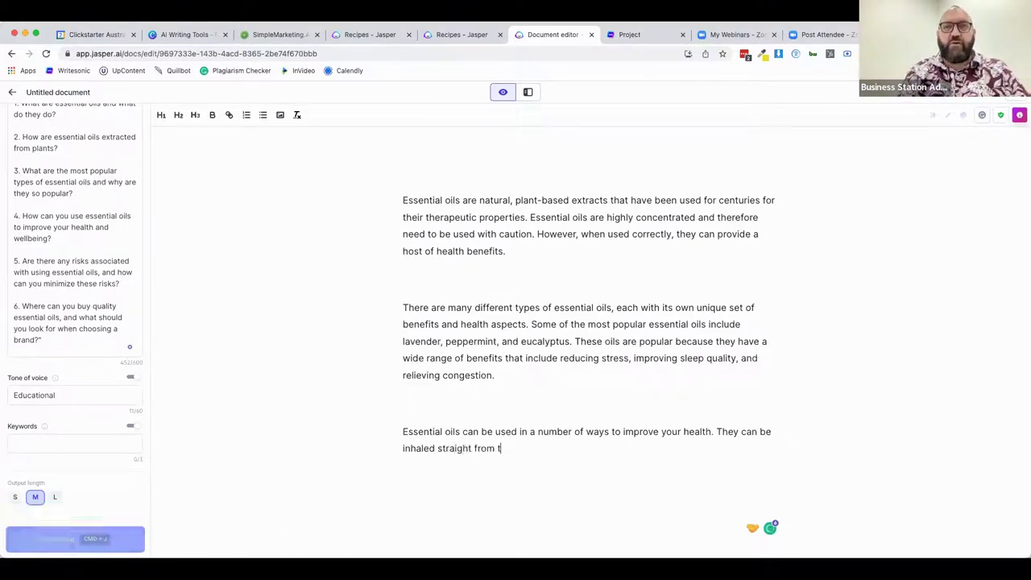
{"action": "type", "text": "he bottle or ised"}
{"action": "type", "text": " used in a "}
{"action": "type", "text": "reeed diff"}
{"action": "key", "text": "BackSpace"}
{"action": "key", "text": "BackSpace"}
{"action": "key", "text": "BackSpace"}
{"action": "key", "text": "BackSpace"}
{"action": "key", "text": "BackSpace"}
{"action": "key", "text": "BackSpace"}
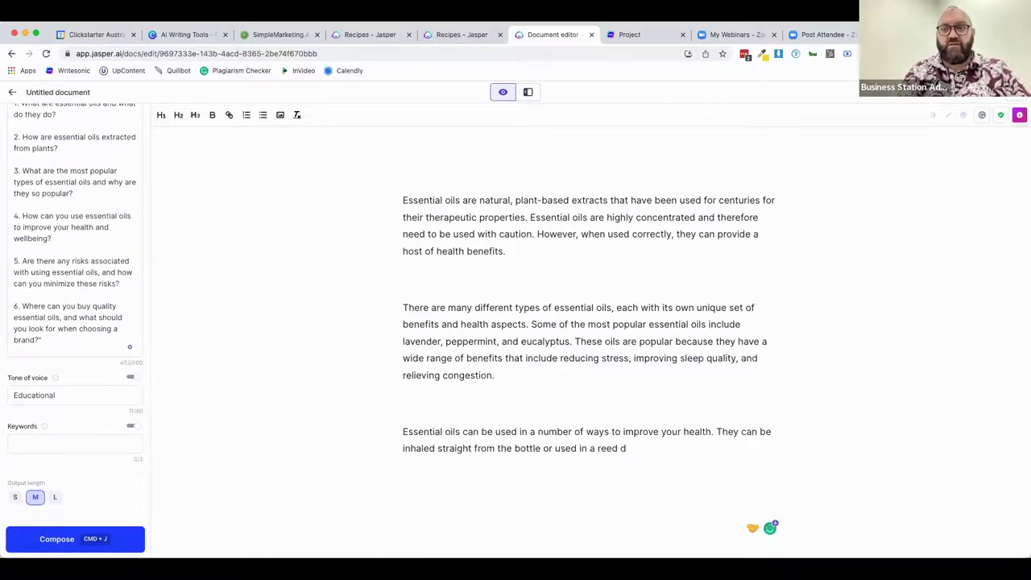
{"action": "type", "text": "d disperser."}
{"action": "left_click", "coordinate": [57, 543]}
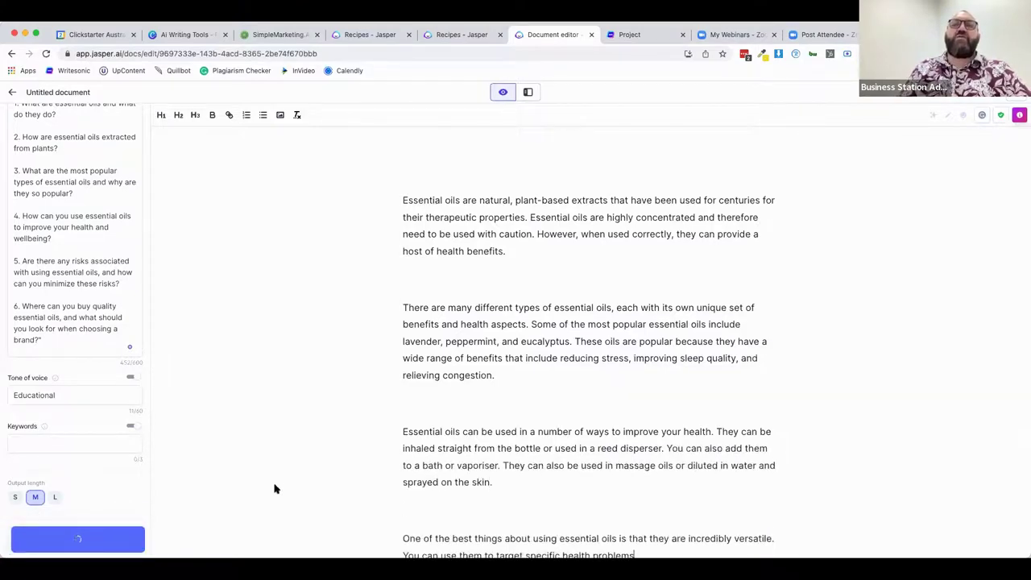
End the last paragraph with ". That said, always consult a doctor for actual medical advice." and compose more content.
{"action": "scroll", "coordinate": [274, 489], "scroll_direction": "down", "scroll_amount": 3}
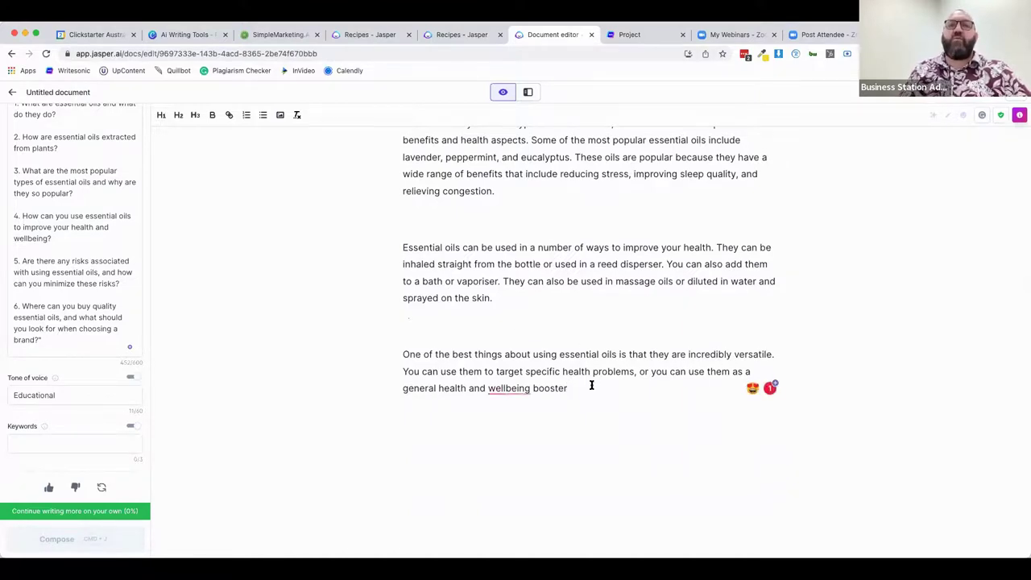
{"action": "type", "text": ". That "}
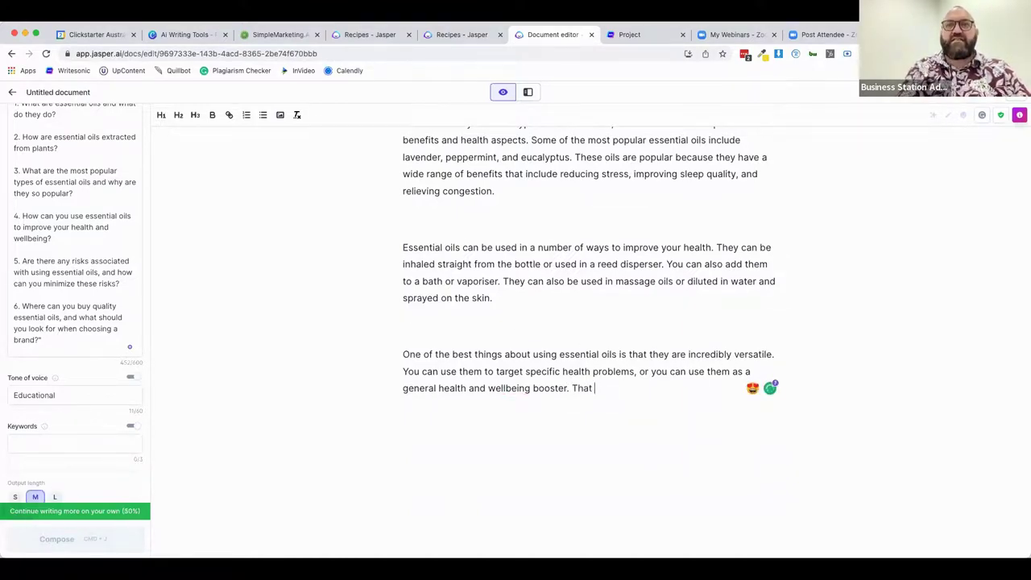
{"action": "type", "text": "said, always cont"}
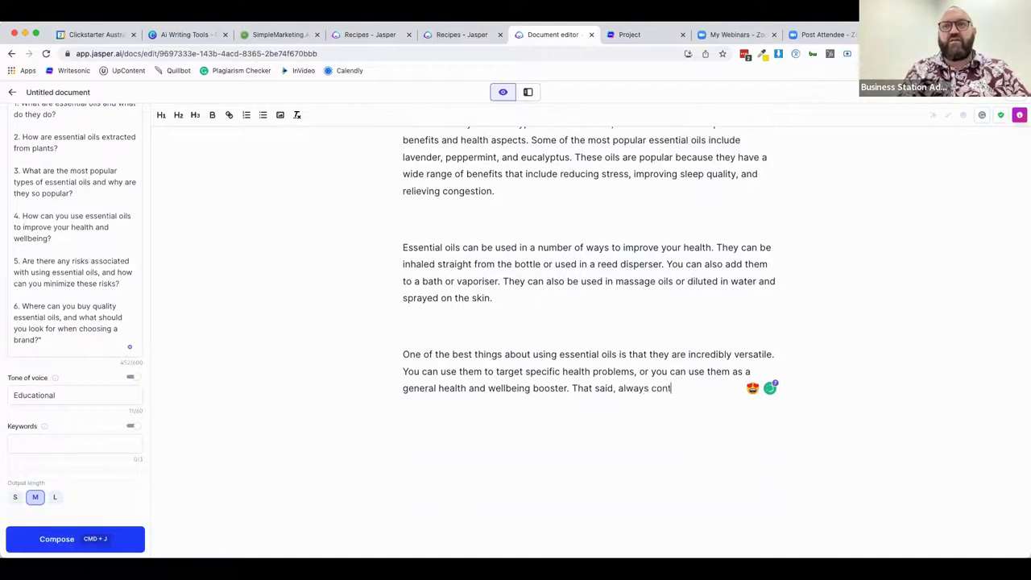
{"action": "type", "text": "ulult a"}
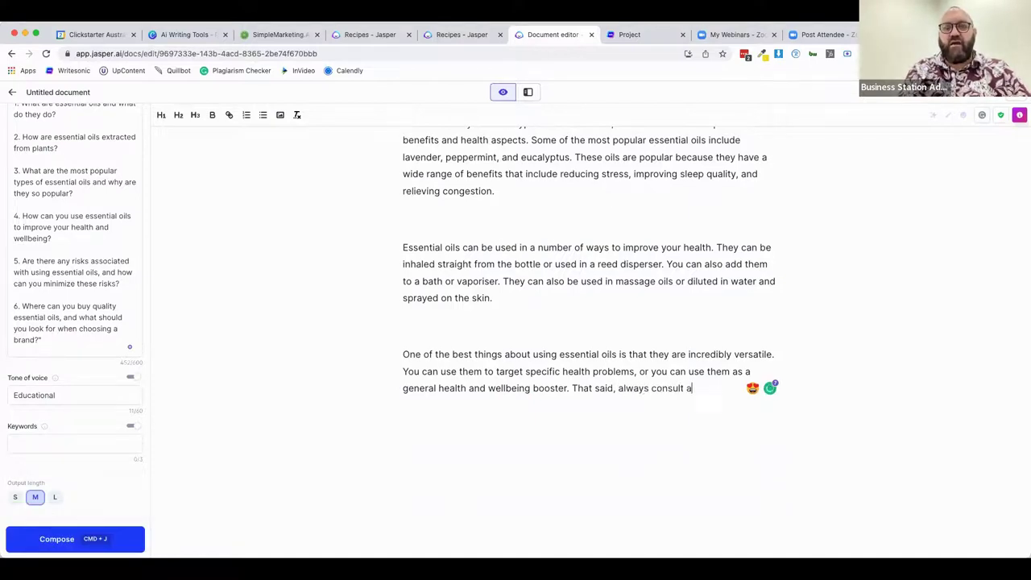
{"action": "type", "text": " doctor for actual mediau"}
{"action": "type", "text": "al advice."}
{"action": "left_click", "coordinate": [61, 544]}
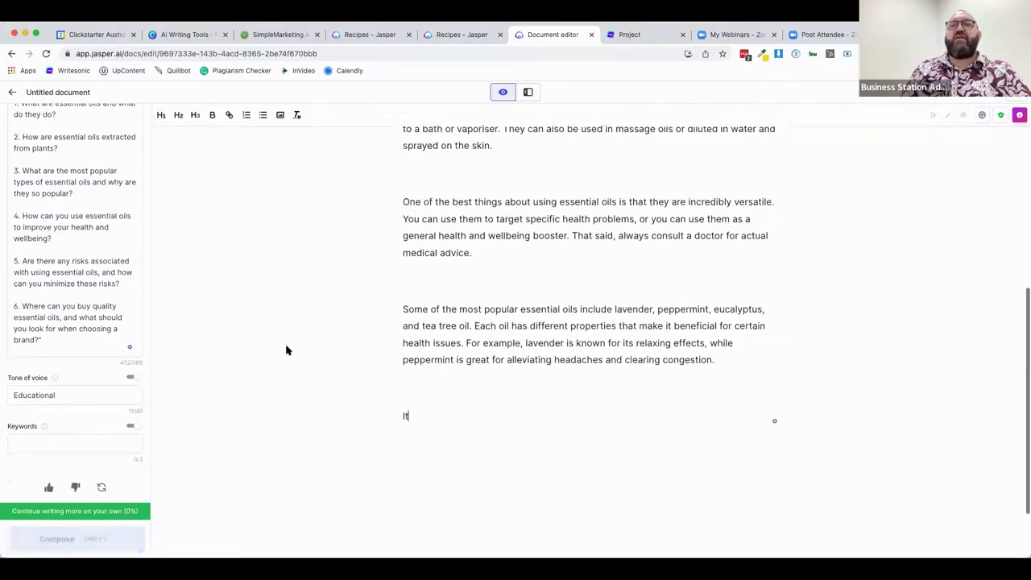
{"action": "scroll", "coordinate": [362, 262], "scroll_direction": "up", "scroll_amount": 5}
{"action": "scroll", "coordinate": [373, 338], "scroll_direction": "down", "scroll_amount": 3}
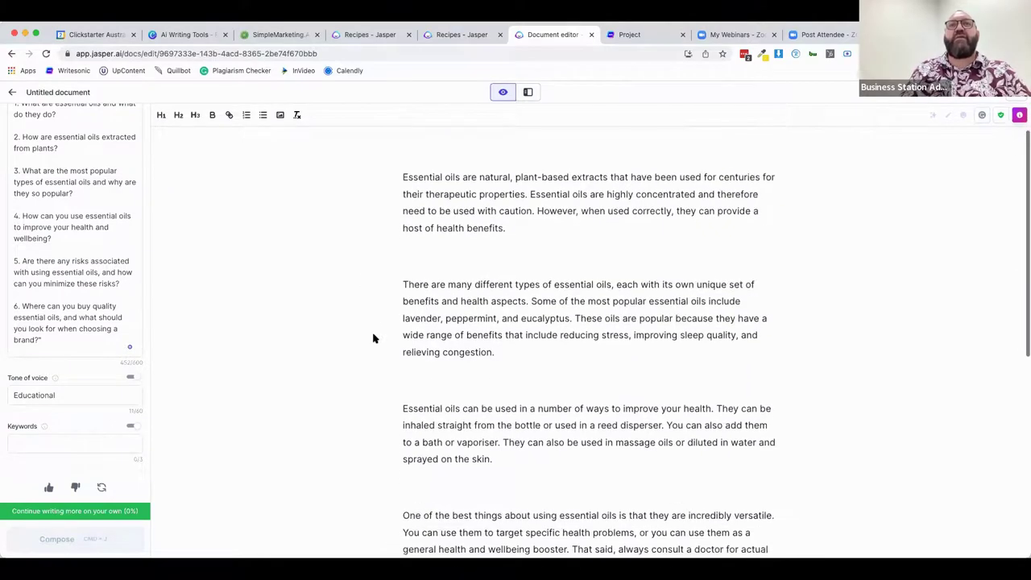
{"action": "scroll", "coordinate": [373, 339], "scroll_direction": "down", "scroll_amount": 2}
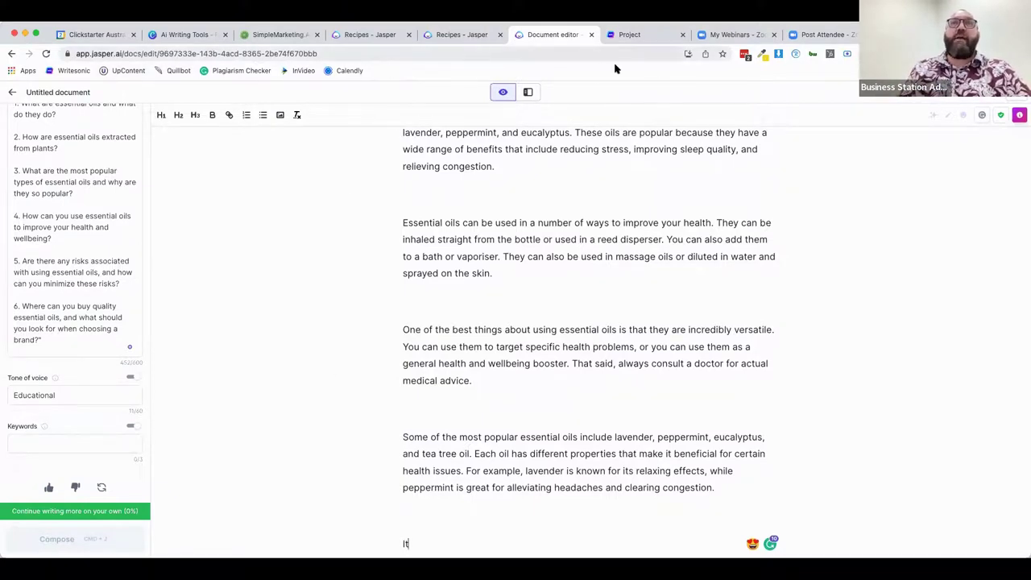
Switch to Writesonic and generate article ideas in AI Article Writer 2.0 for the topic "Pressing flowers for fun" in English.
{"action": "left_click", "coordinate": [639, 39]}
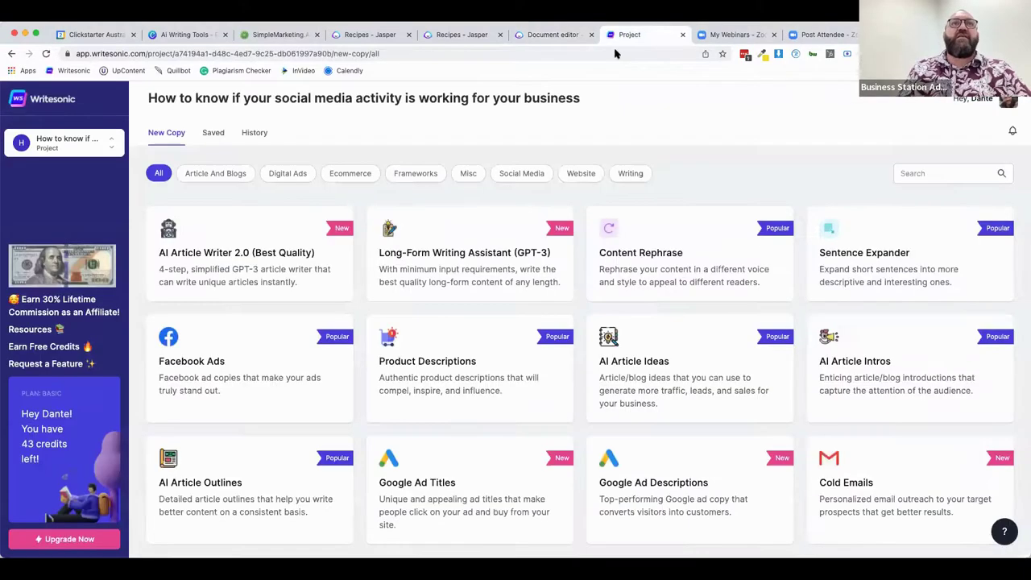
{"action": "scroll", "coordinate": [679, 145], "scroll_direction": "down", "scroll_amount": 1}
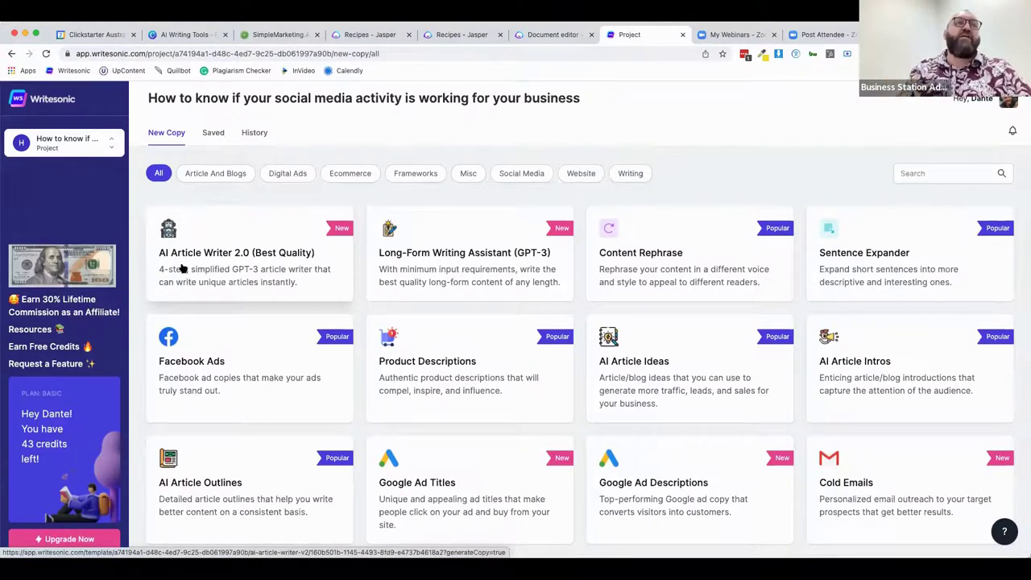
{"action": "left_click", "coordinate": [233, 253]}
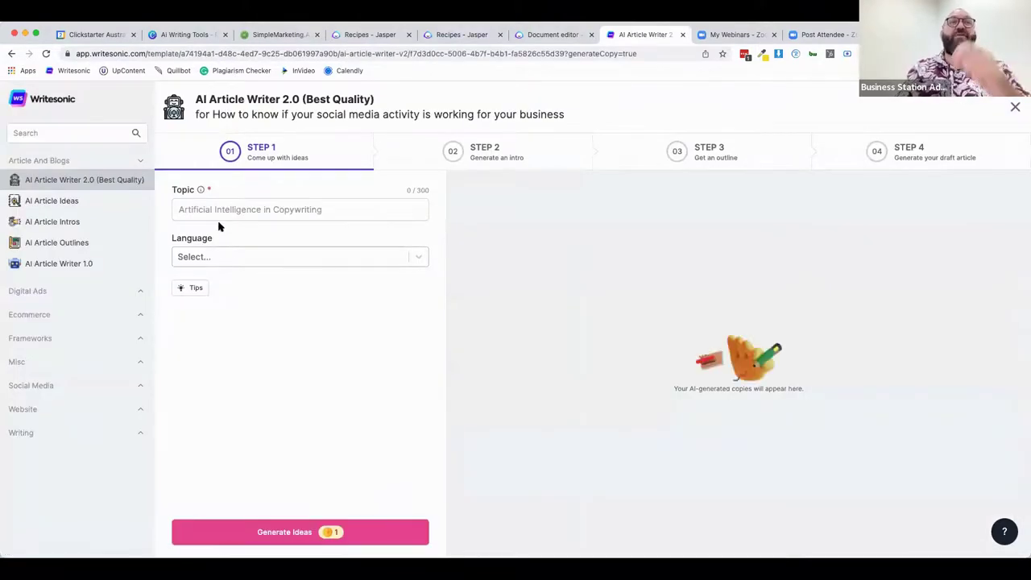
{"action": "left_click", "coordinate": [214, 209]}
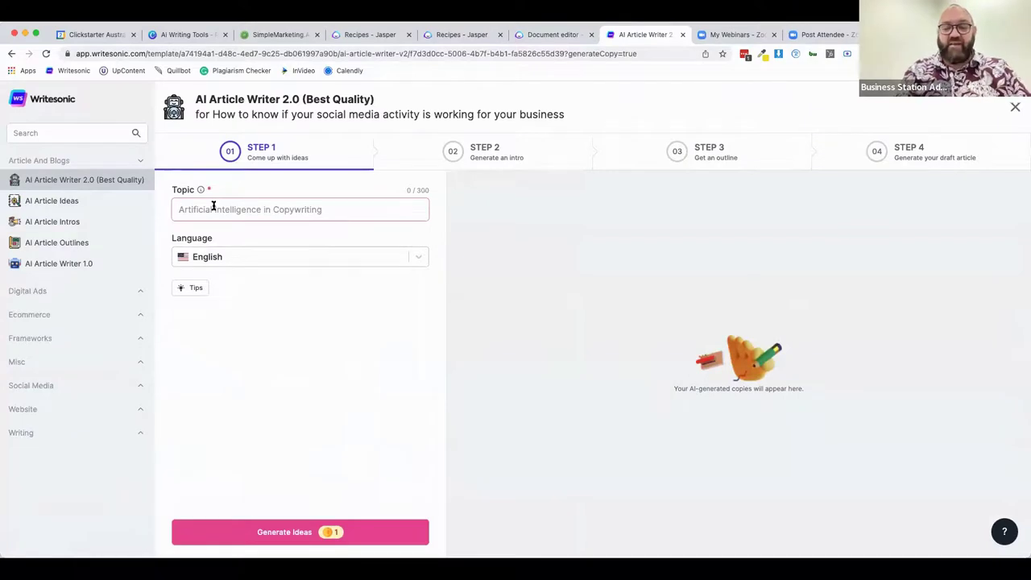
{"action": "type", "text": "Pressing flowers"}
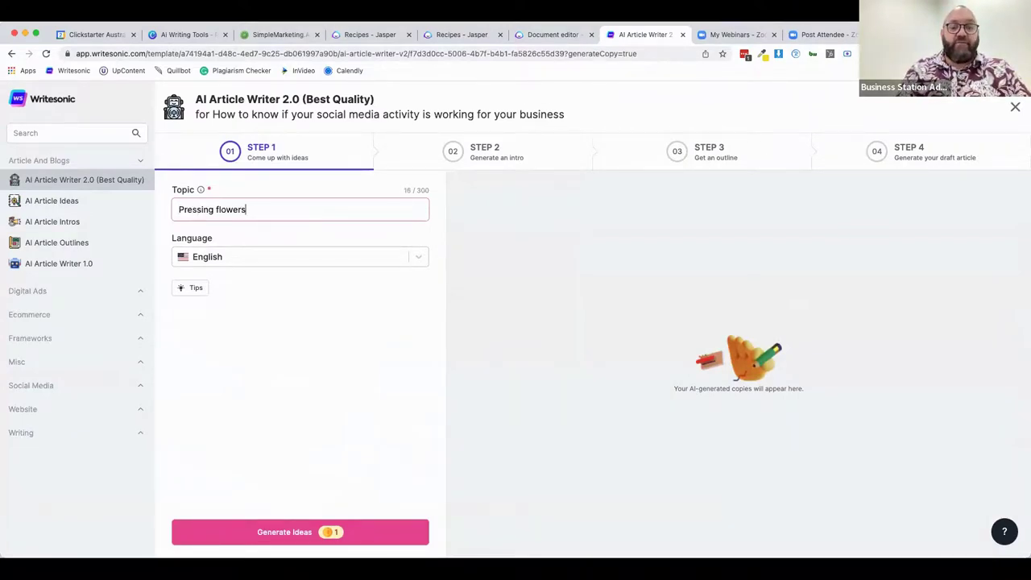
{"action": "type", "text": " for fun"}
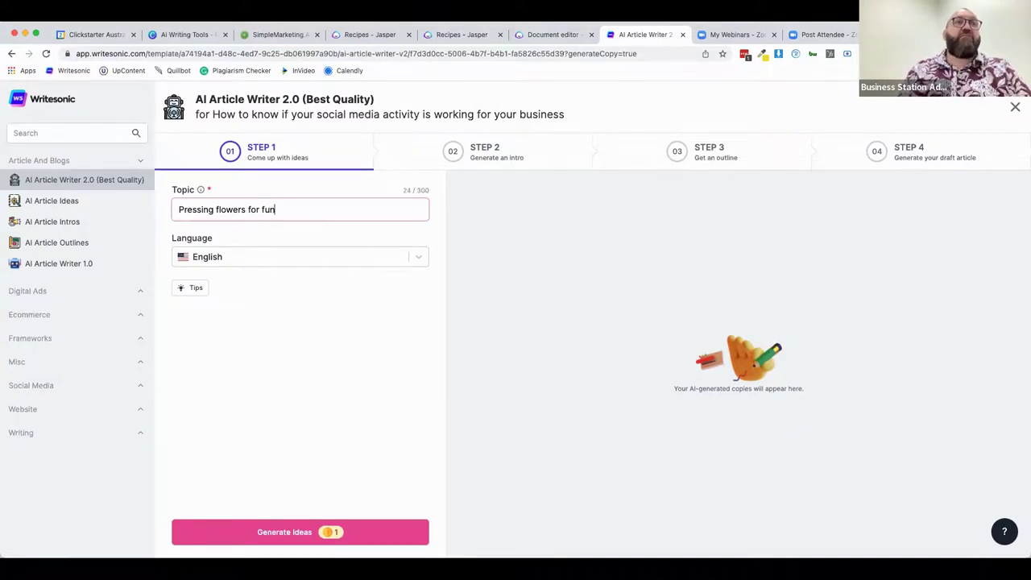
{"action": "left_click", "coordinate": [296, 534]}
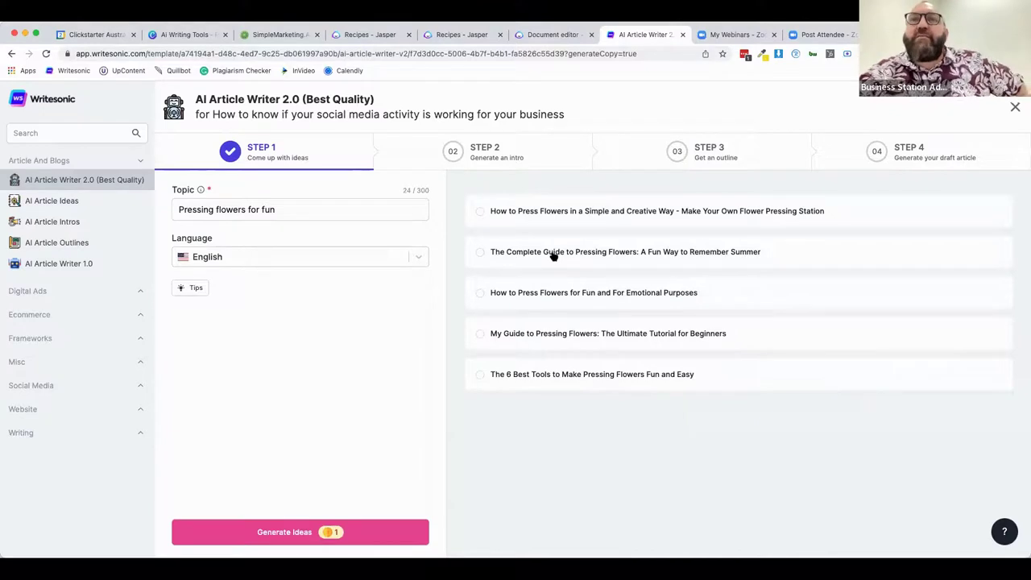
Generate outlines from the idea "The Complete Guide to Pressing Flowers: A Fun Way to Remember Summer" and the "Summer is winding down" intro.
{"action": "left_click", "coordinate": [492, 257]}
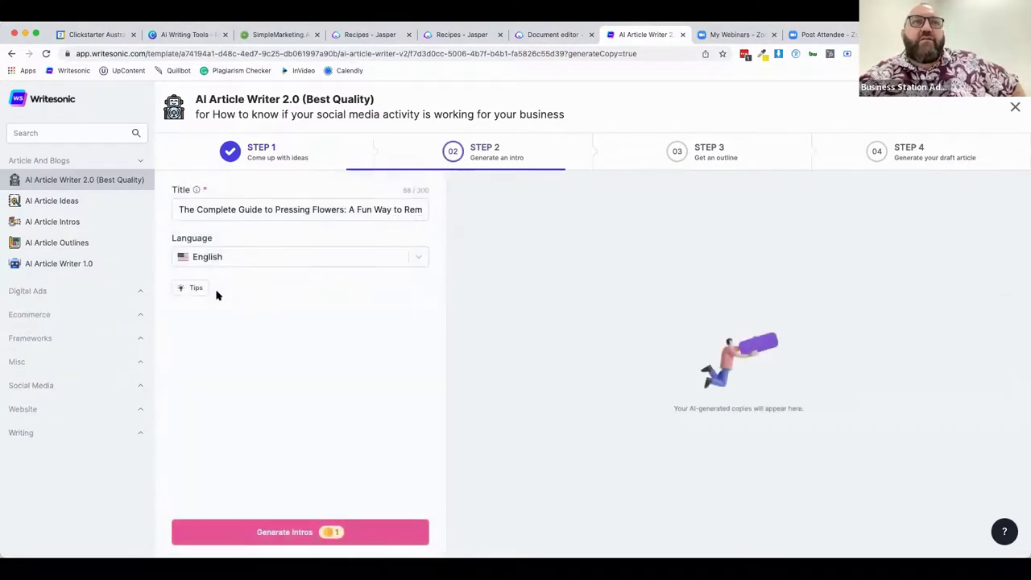
{"action": "left_click", "coordinate": [282, 533]}
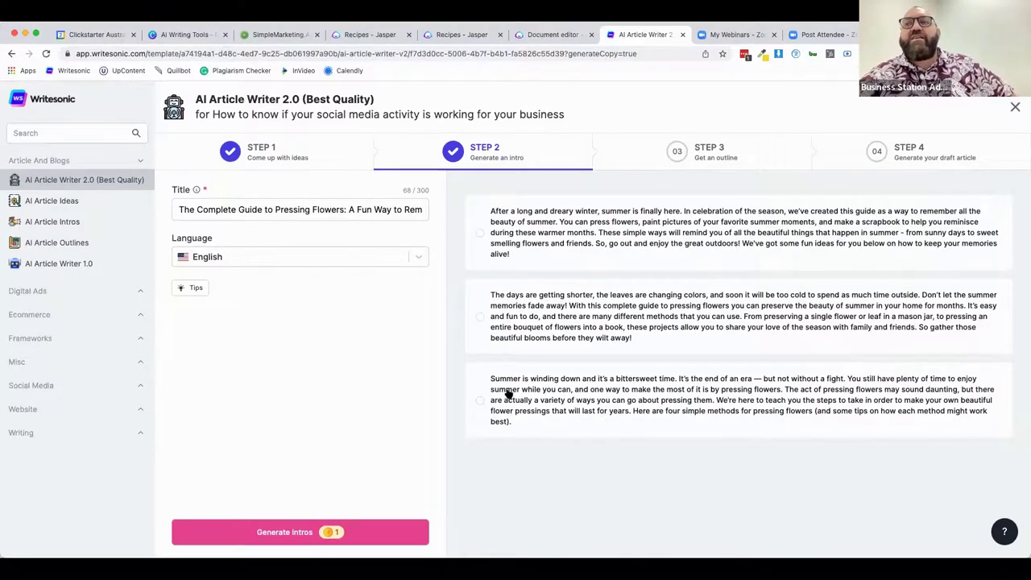
{"action": "left_click", "coordinate": [480, 400]}
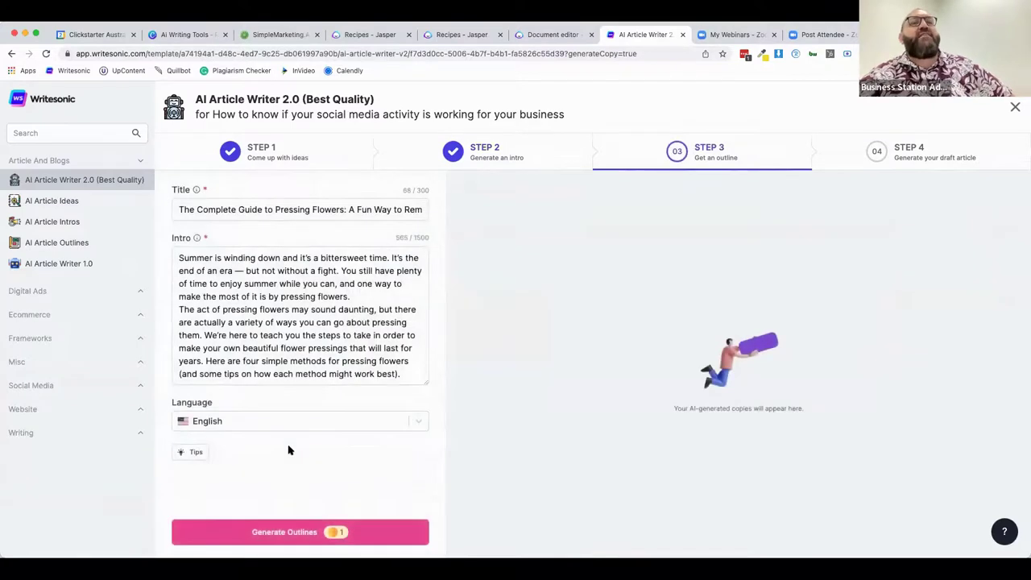
{"action": "left_click", "coordinate": [289, 536]}
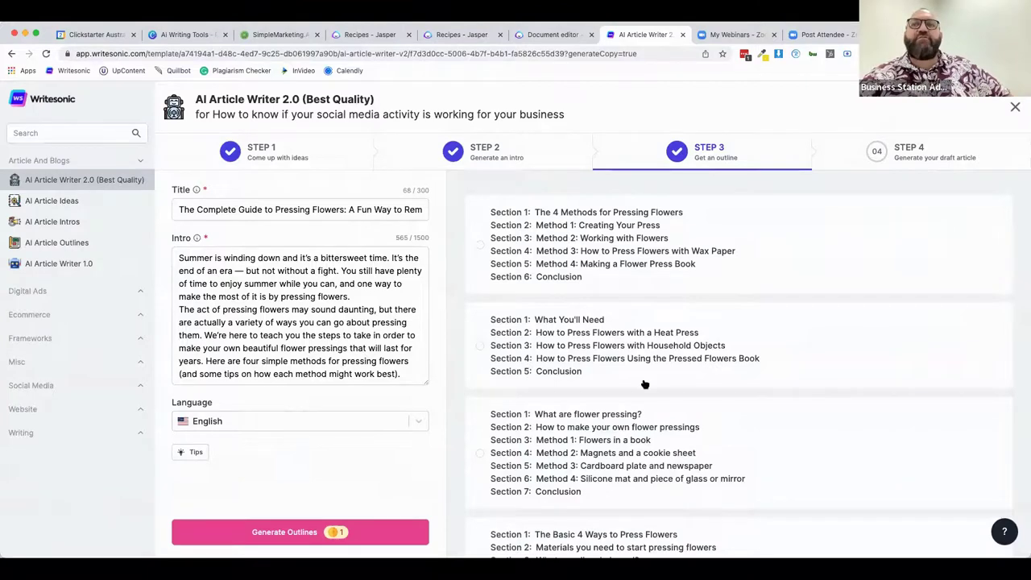
Choose the five-section outline starting with "What You'll Need" and write the article from it.
{"action": "left_click", "coordinate": [481, 347]}
{"action": "scroll", "coordinate": [266, 410], "scroll_direction": "down", "scroll_amount": 4}
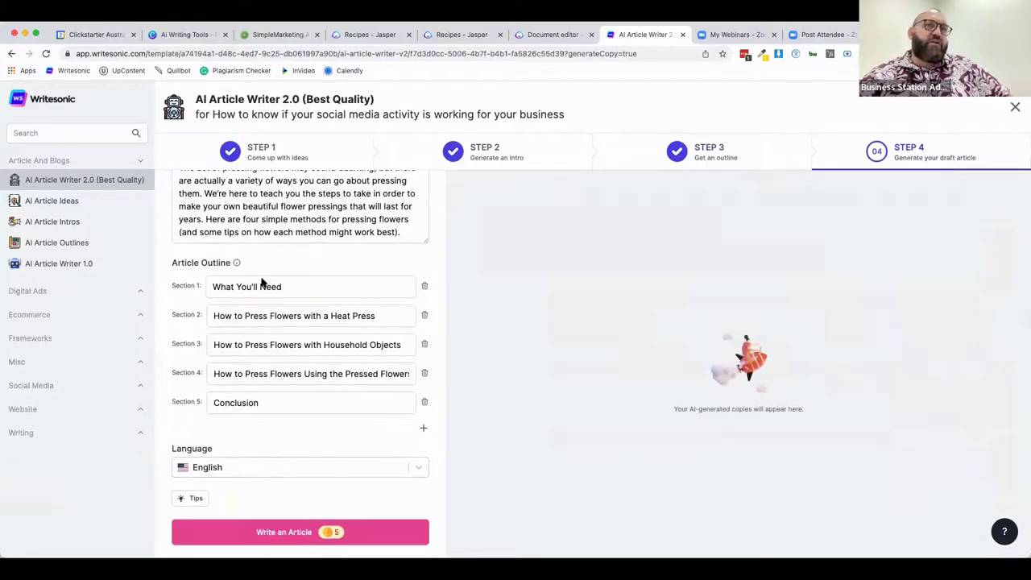
{"action": "left_click", "coordinate": [279, 535]}
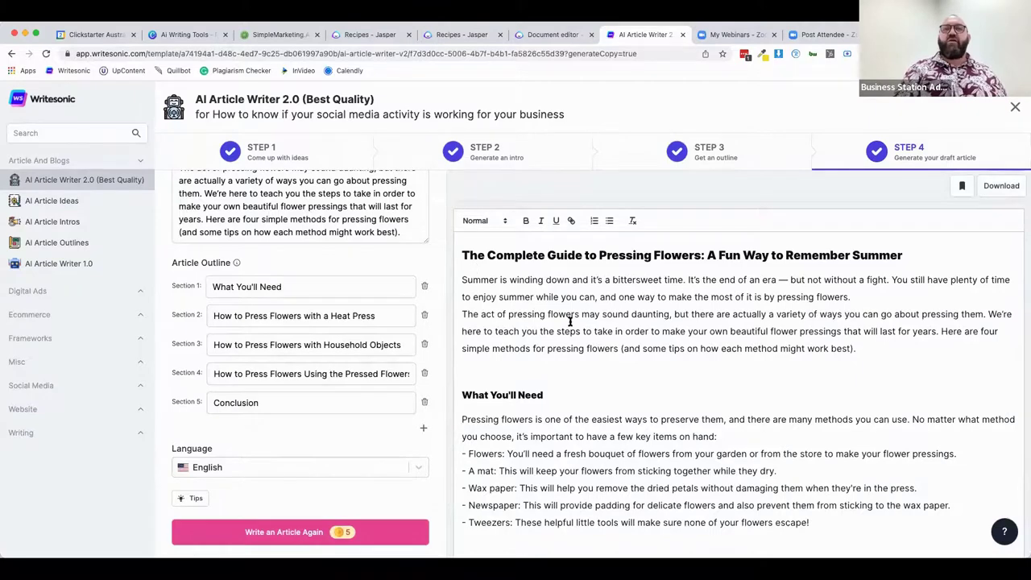
Read through the generated flower-pressing article from the introduction to the conclusion.
{"action": "scroll", "coordinate": [561, 366], "scroll_direction": "down", "scroll_amount": 5}
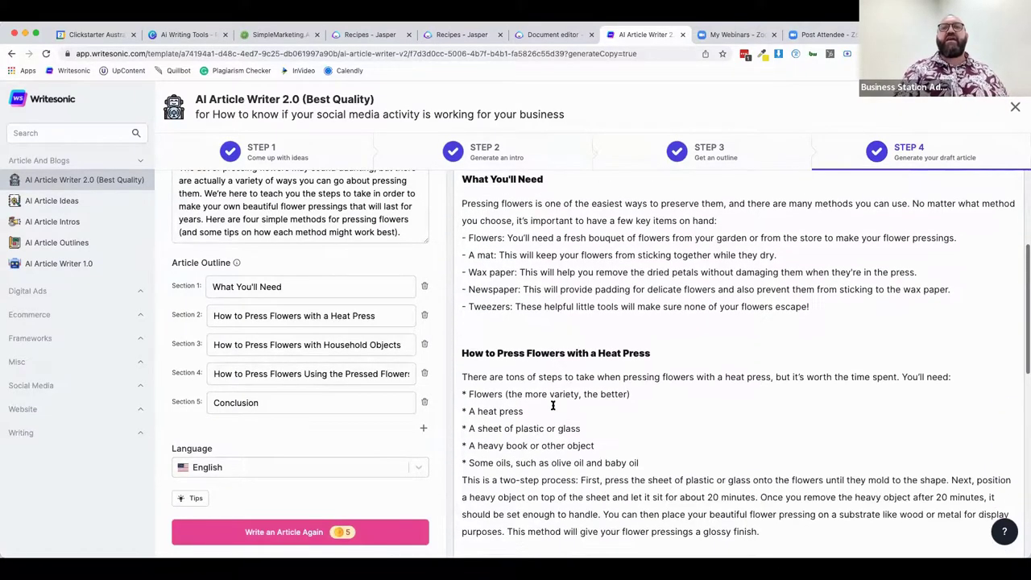
{"action": "scroll", "coordinate": [552, 405], "scroll_direction": "down", "scroll_amount": 2}
{"action": "scroll", "coordinate": [609, 428], "scroll_direction": "down", "scroll_amount": 2}
{"action": "scroll", "coordinate": [609, 429], "scroll_direction": "down", "scroll_amount": 3}
{"action": "scroll", "coordinate": [631, 406], "scroll_direction": "down", "scroll_amount": 6}
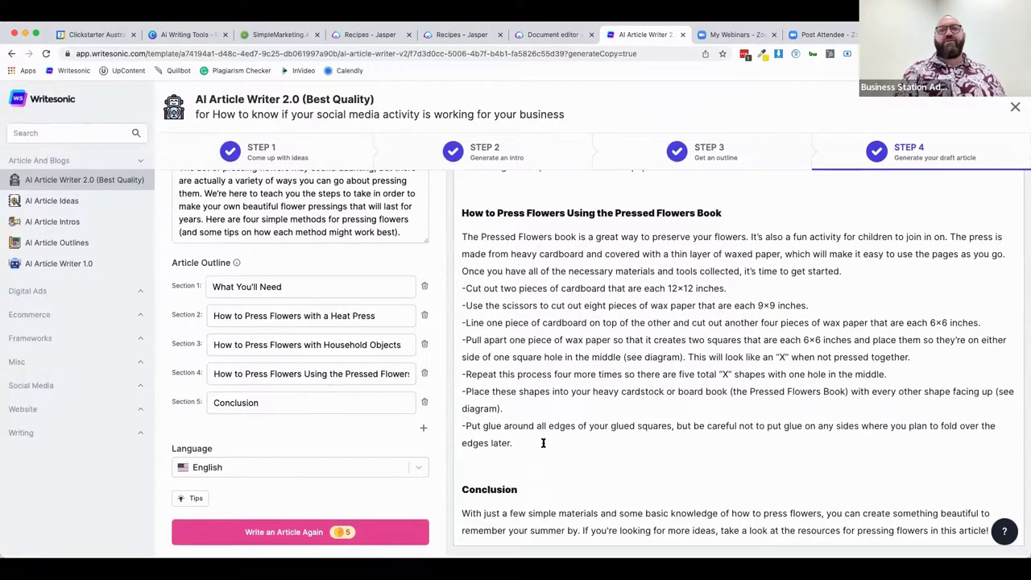
{"action": "scroll", "coordinate": [771, 328], "scroll_direction": "up", "scroll_amount": 15}
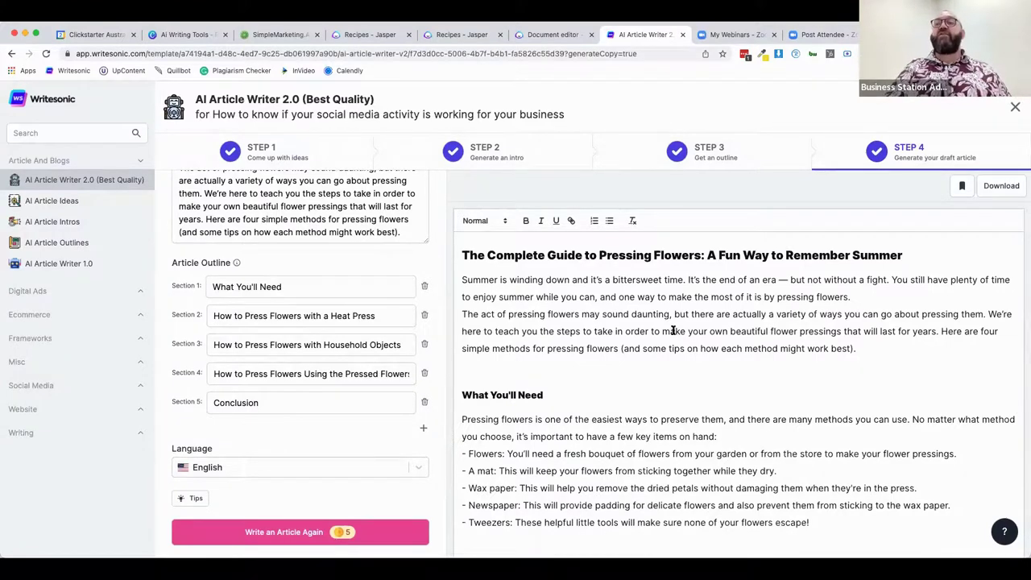
{"action": "scroll", "coordinate": [684, 363], "scroll_direction": "down", "scroll_amount": 10}
Copy the whole article into a new Grammarly document, accepting the default writing goals.
{"action": "key", "text": "ctrl+a"}
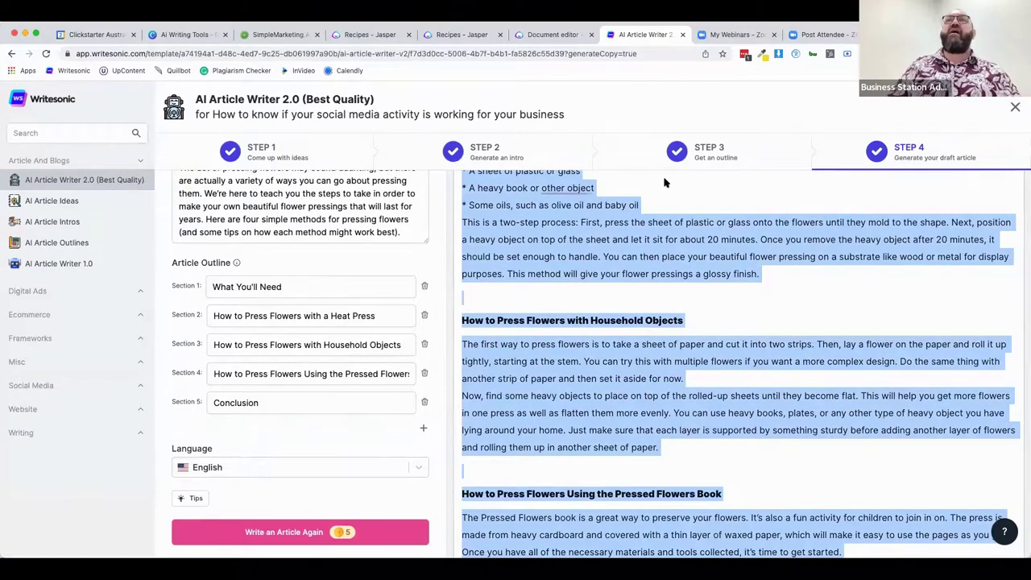
{"action": "key", "text": "super+t"}
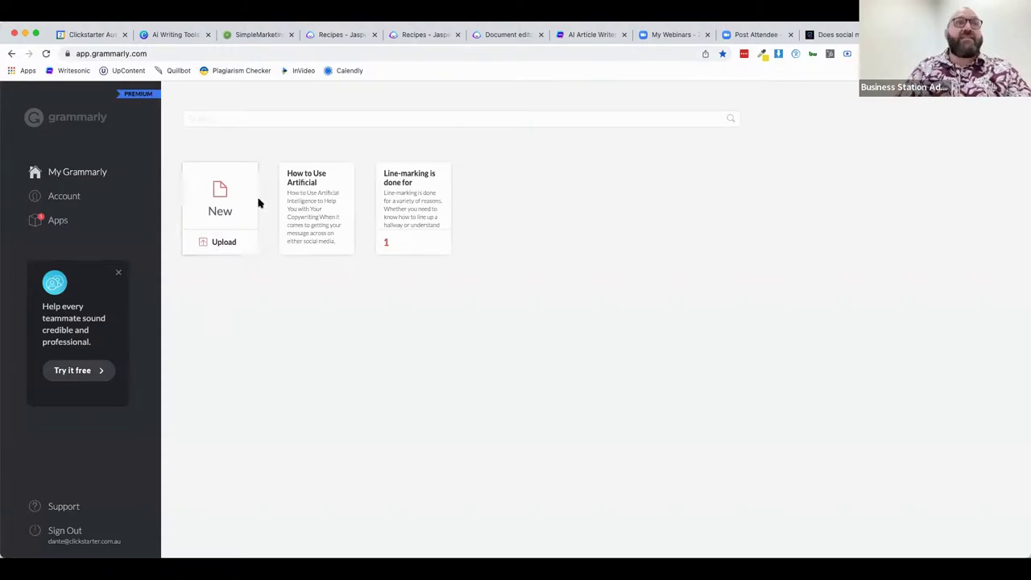
{"action": "left_click", "coordinate": [223, 203]}
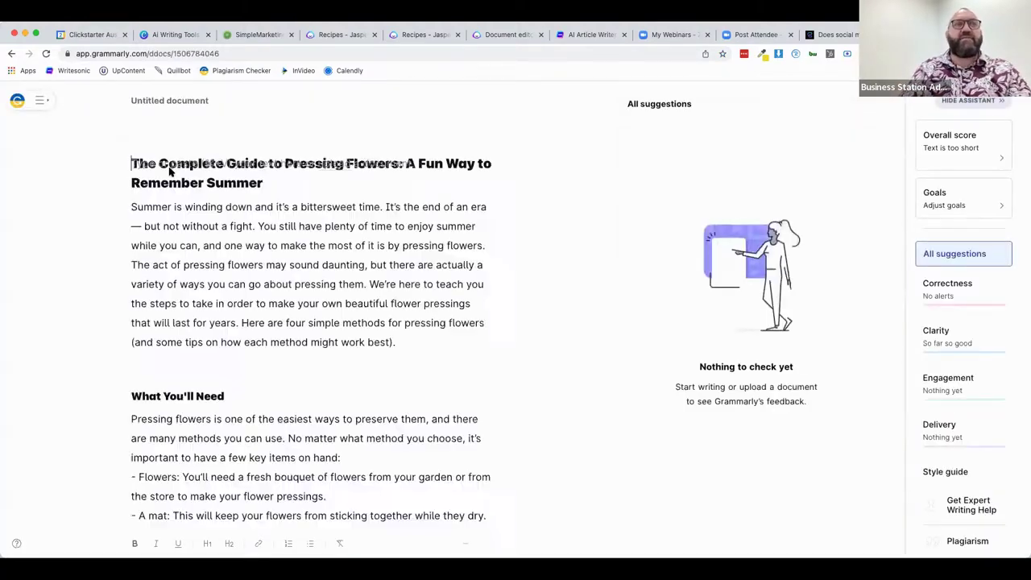
{"action": "key", "text": "super+v"}
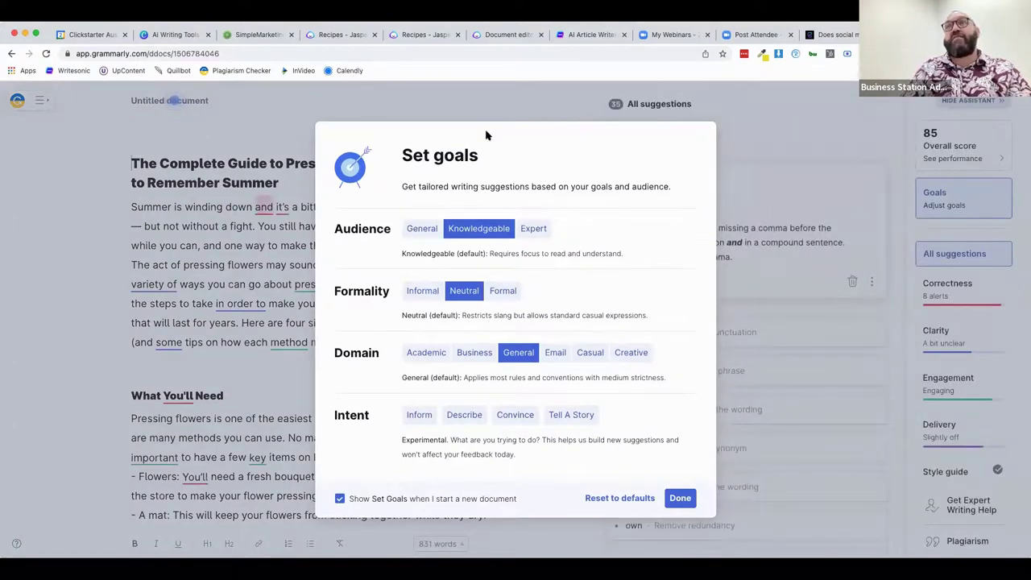
{"action": "left_click", "coordinate": [679, 497]}
Run a plagiarism check on the article and review the matched sources for the "What You'll Need" section.
{"action": "left_click", "coordinate": [965, 542]}
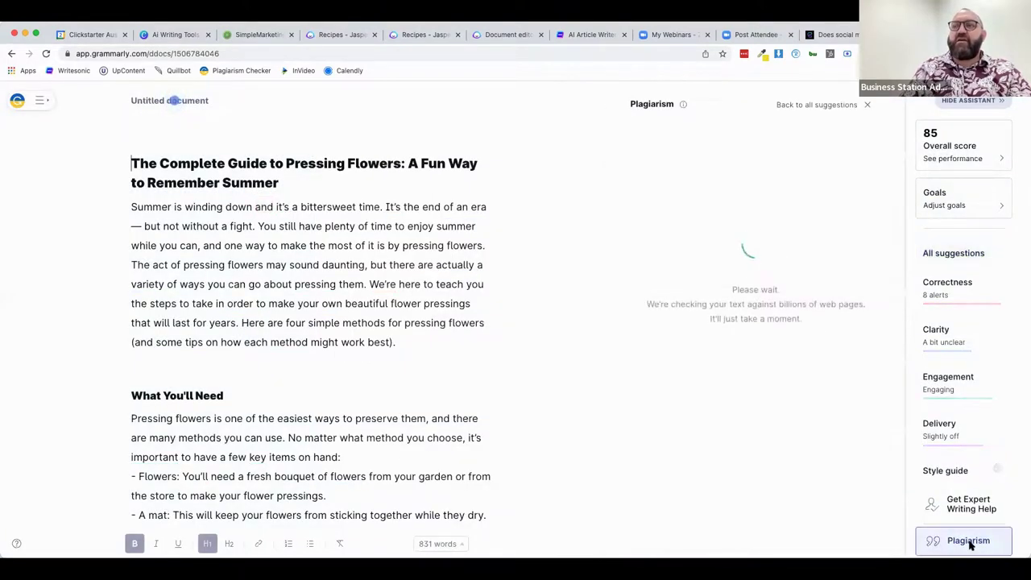
{"action": "scroll", "coordinate": [444, 449], "scroll_direction": "down", "scroll_amount": 10}
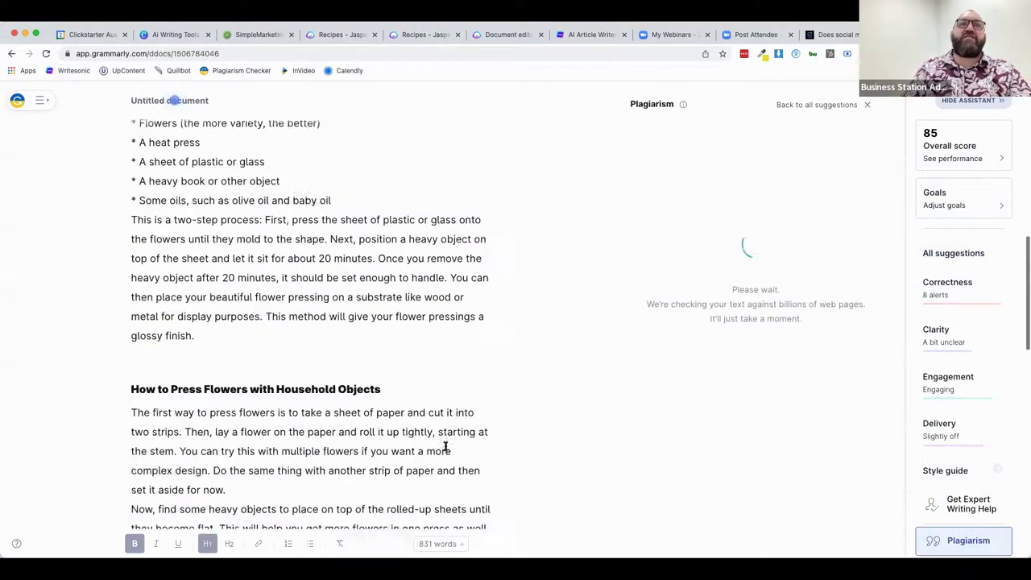
{"action": "scroll", "coordinate": [445, 449], "scroll_direction": "down", "scroll_amount": 5}
{"action": "scroll", "coordinate": [444, 449], "scroll_direction": "up", "scroll_amount": 15}
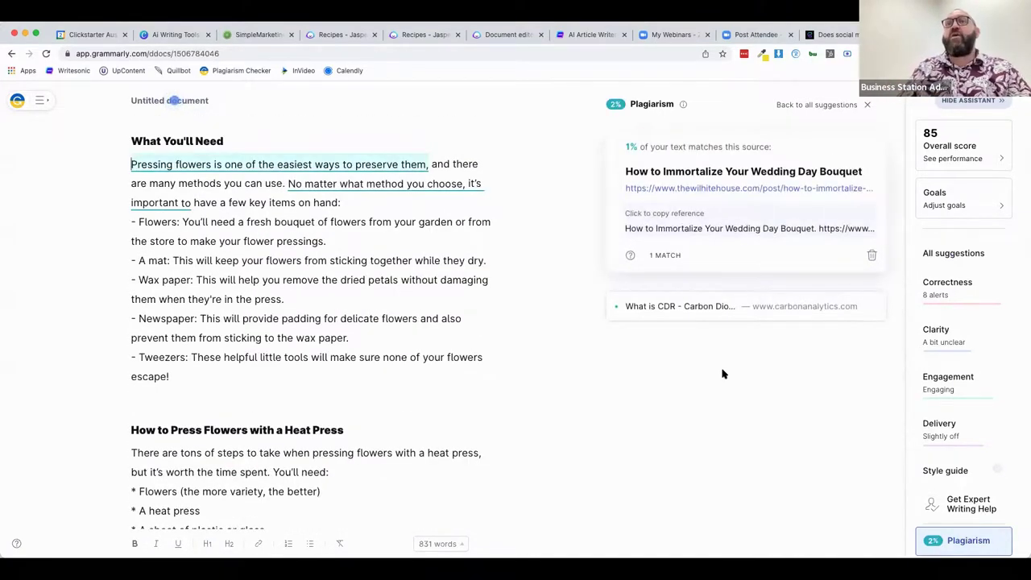
{"action": "scroll", "coordinate": [722, 373], "scroll_direction": "up", "scroll_amount": 2}
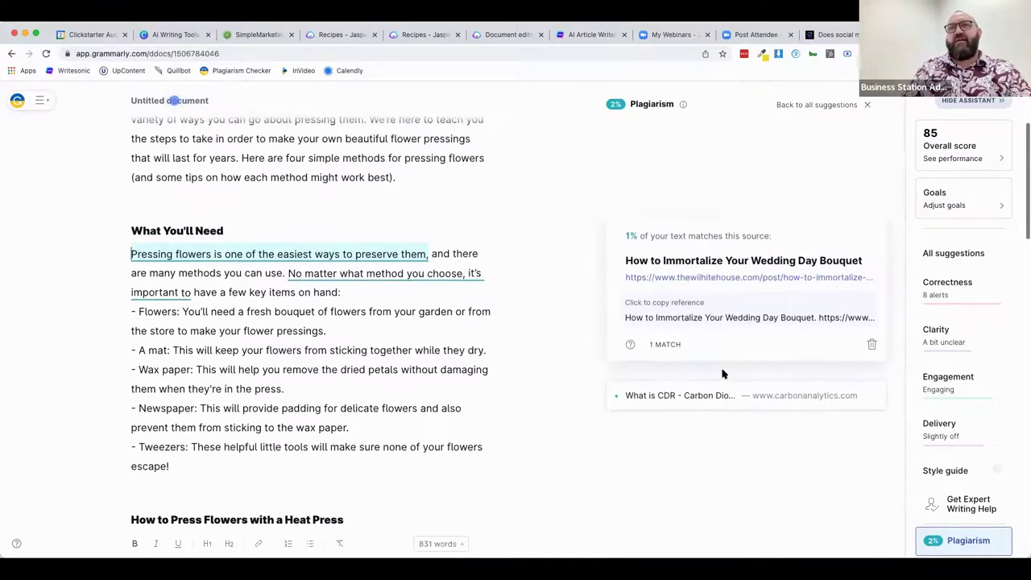
{"action": "scroll", "coordinate": [722, 374], "scroll_direction": "up", "scroll_amount": 1}
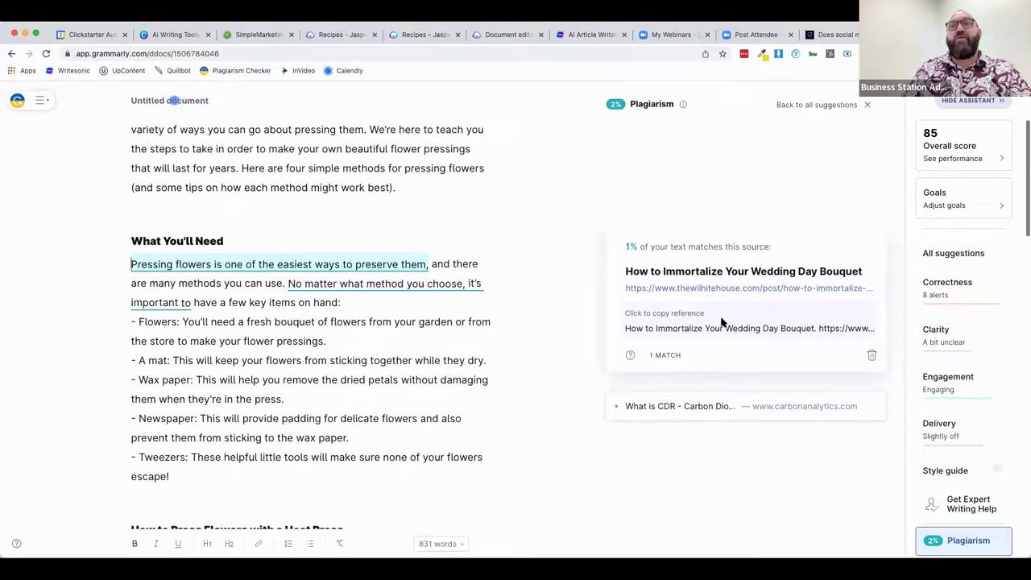
{"action": "scroll", "coordinate": [668, 292], "scroll_direction": "down", "scroll_amount": 3}
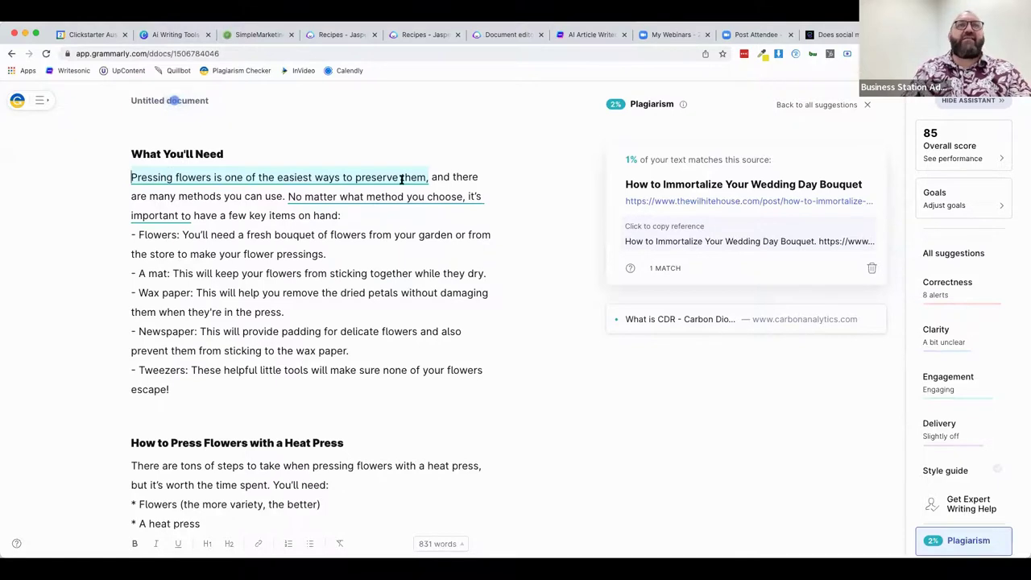
Dismiss the wedding bouquet match for the sentence "Pressing flowers is one of the easiest ways to preserve them" and open the Carbon Dioxide Removal match.
{"action": "left_click_drag", "start_coordinate": [132, 177], "coordinate": [433, 184]}
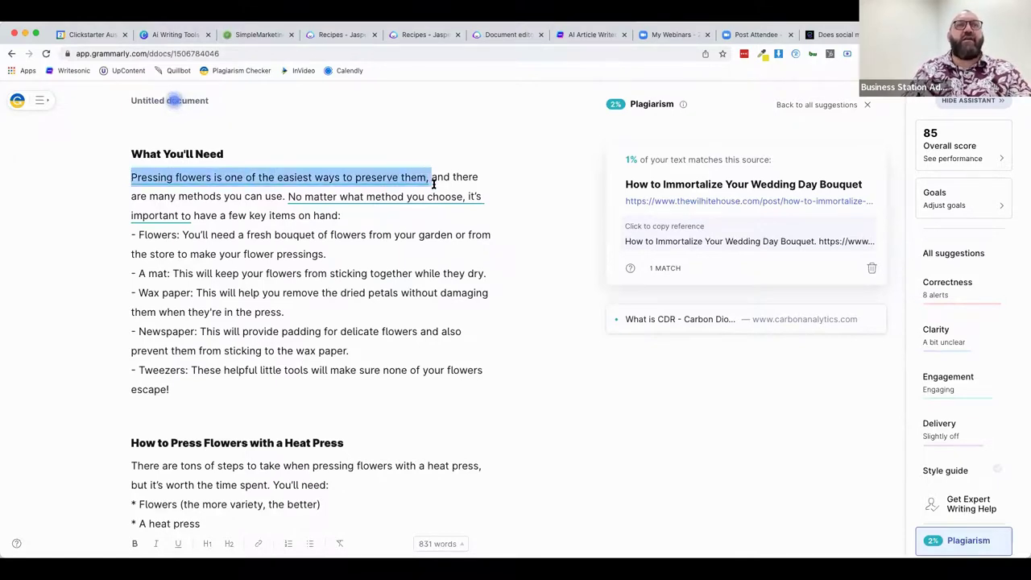
{"action": "left_click", "coordinate": [872, 267]}
{"action": "left_click", "coordinate": [728, 156]}
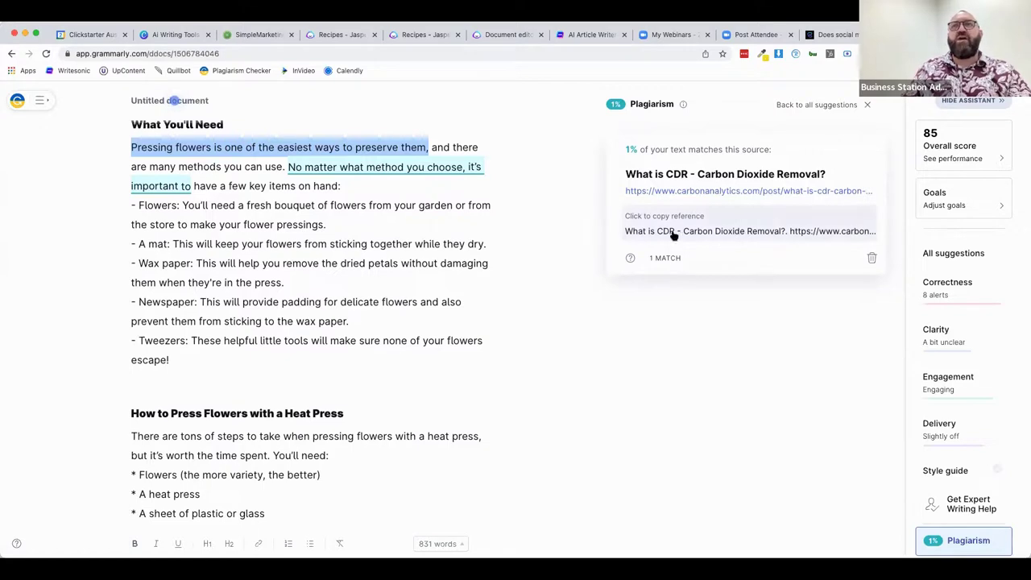
Dismiss the Carbon Dioxide Removal plagiarism match and look over the whole article for further highlighted passages.
{"action": "left_click", "coordinate": [871, 258]}
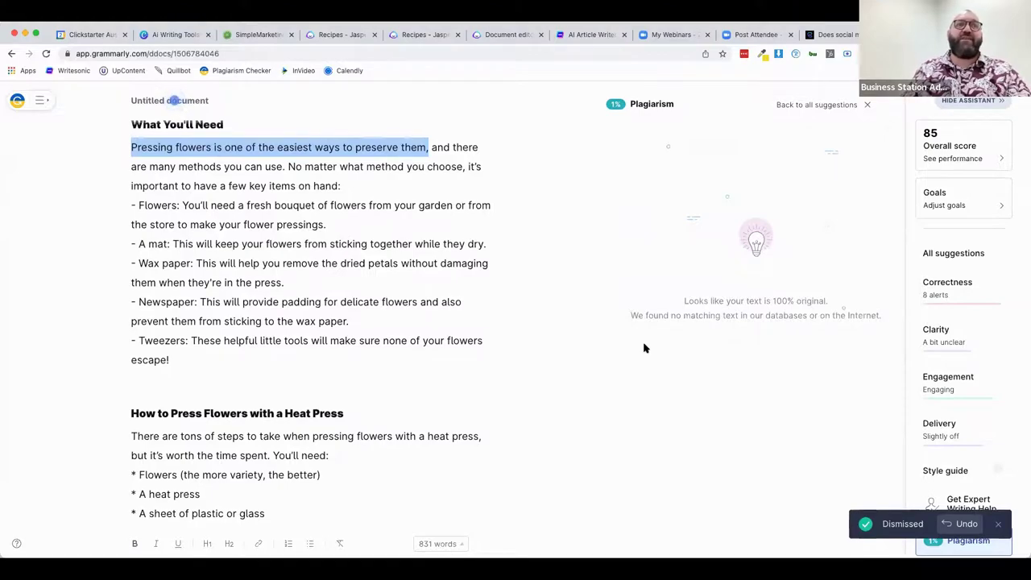
{"action": "scroll", "coordinate": [463, 226], "scroll_direction": "up", "scroll_amount": 4}
{"action": "scroll", "coordinate": [463, 226], "scroll_direction": "down", "scroll_amount": 10}
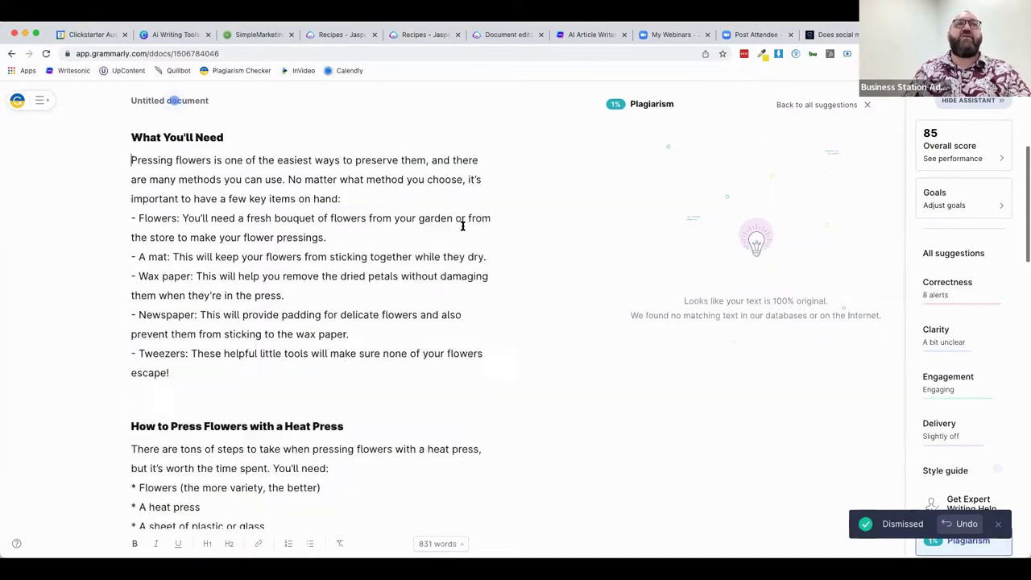
{"action": "scroll", "coordinate": [463, 226], "scroll_direction": "down", "scroll_amount": 3}
{"action": "scroll", "coordinate": [463, 225], "scroll_direction": "up", "scroll_amount": 10}
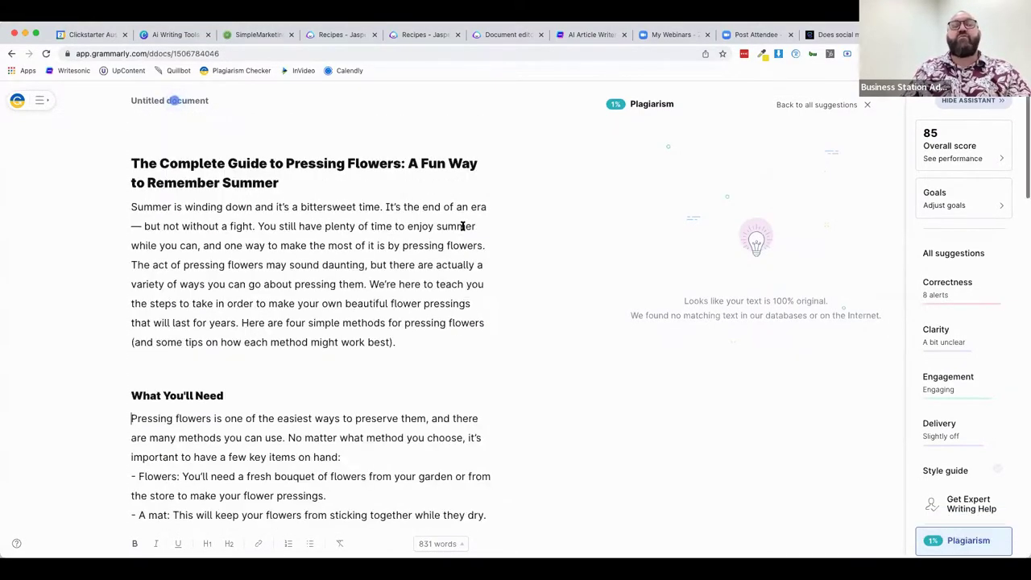
{"action": "scroll", "coordinate": [463, 226], "scroll_direction": "down", "scroll_amount": 10}
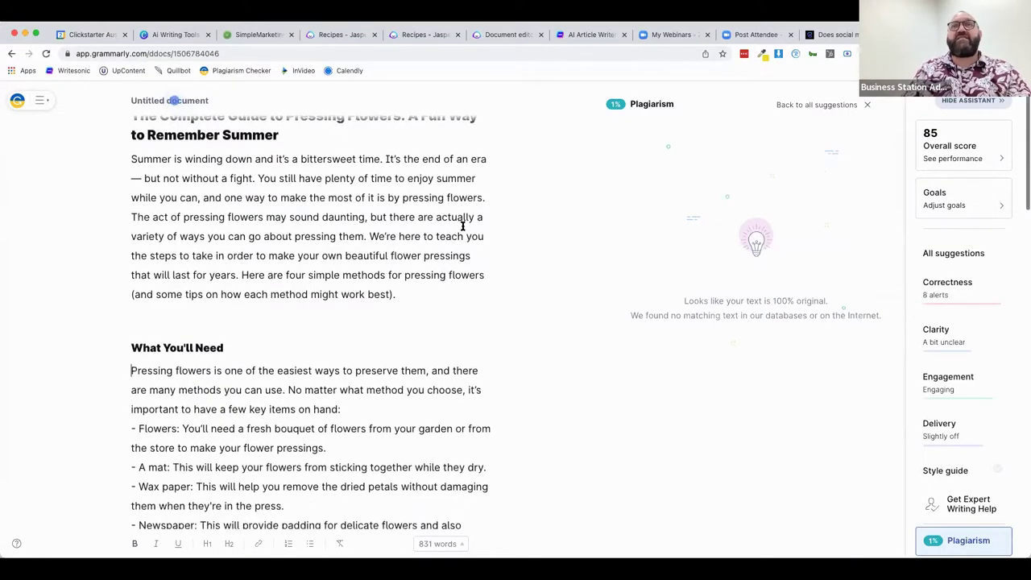
{"action": "scroll", "coordinate": [462, 225], "scroll_direction": "down", "scroll_amount": 5}
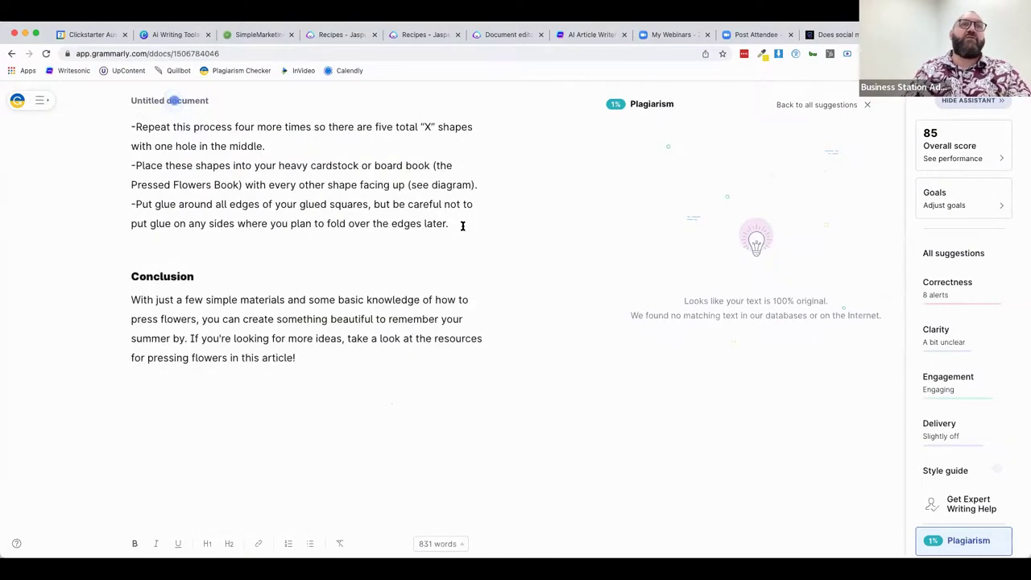
{"action": "scroll", "coordinate": [462, 226], "scroll_direction": "up", "scroll_amount": 10}
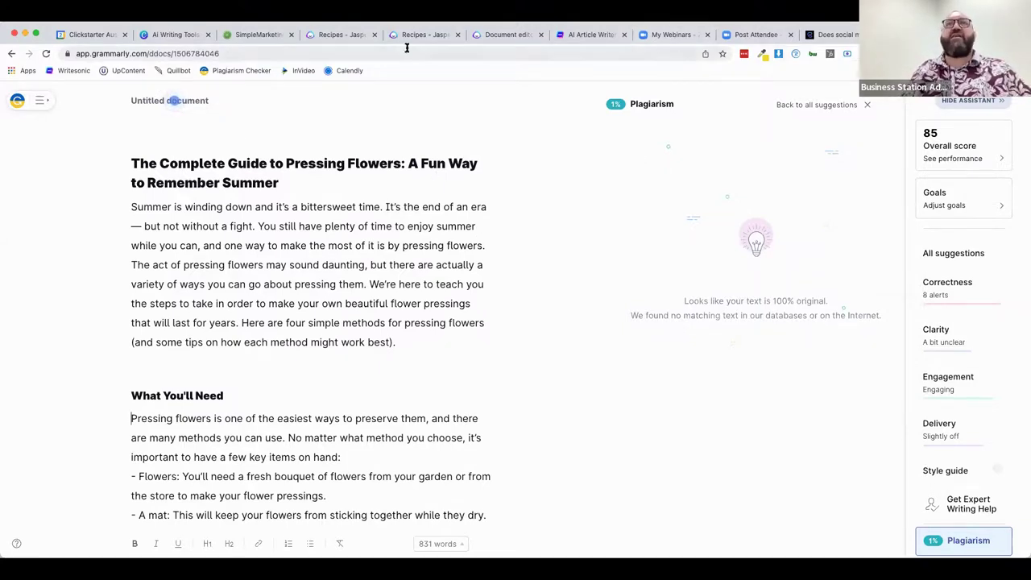
Switch back to Writesonic, skim the flower-pressing article from title to conclusion, and return to the project's overview of copy templates.
{"action": "left_click", "coordinate": [580, 36]}
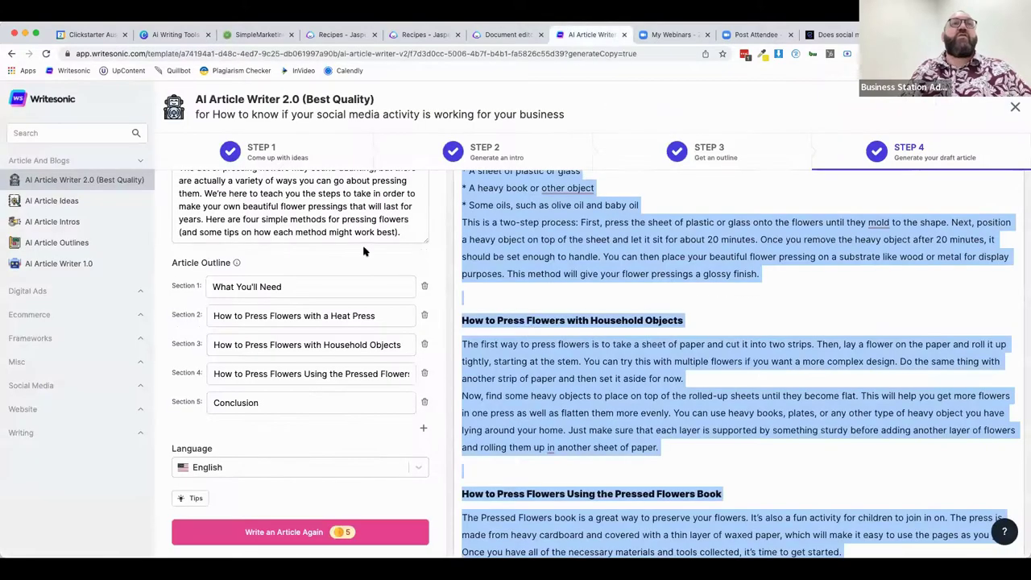
{"action": "scroll", "coordinate": [518, 278], "scroll_direction": "up", "scroll_amount": 10}
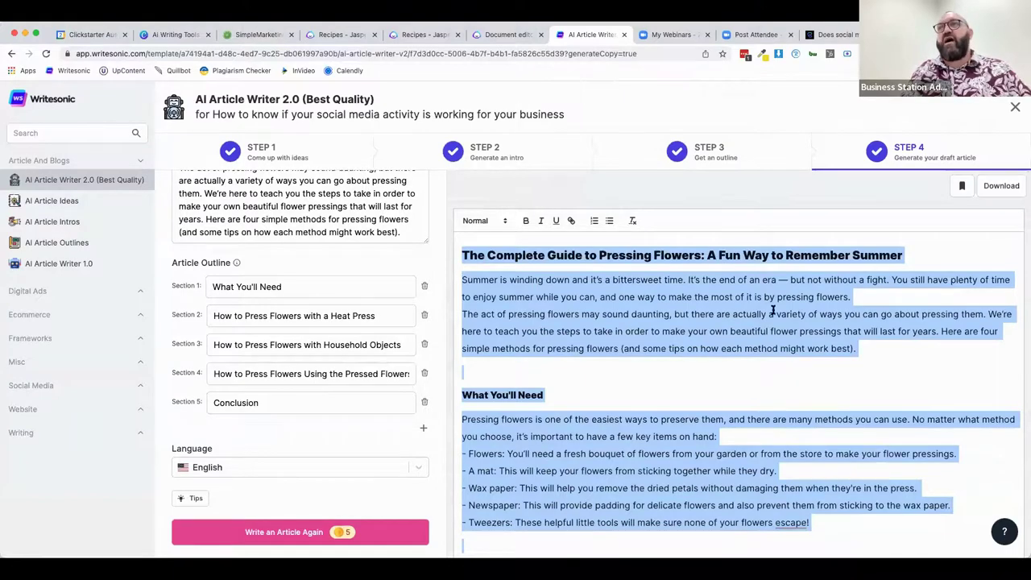
{"action": "scroll", "coordinate": [587, 373], "scroll_direction": "down", "scroll_amount": 15}
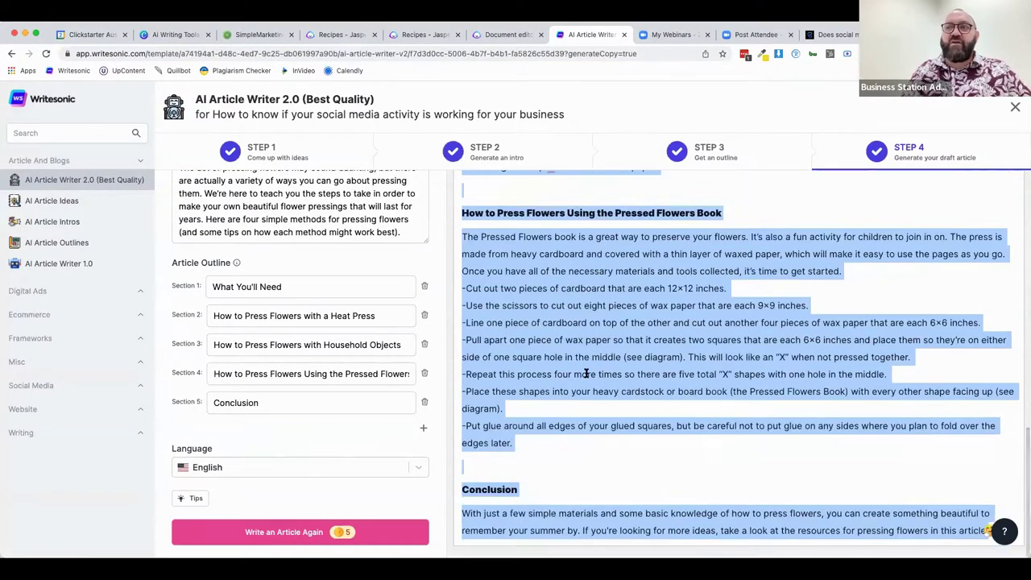
{"action": "scroll", "coordinate": [744, 354], "scroll_direction": "up", "scroll_amount": 15}
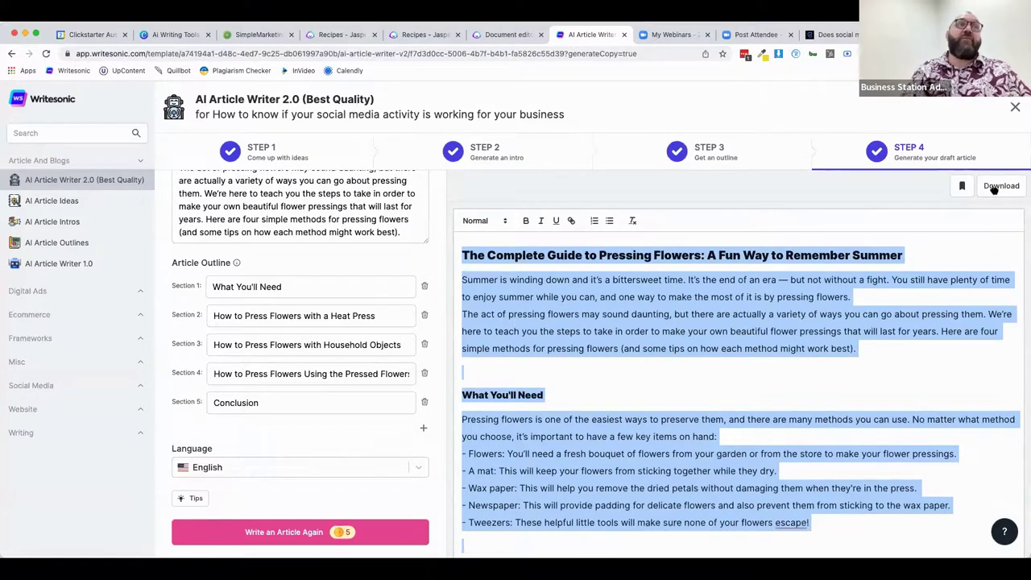
{"action": "left_click", "coordinate": [55, 103]}
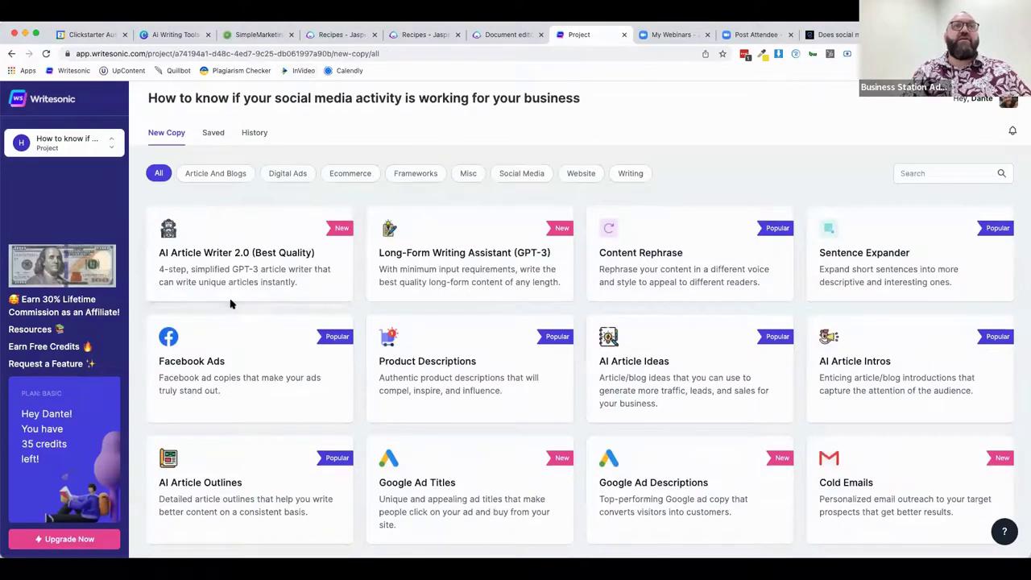